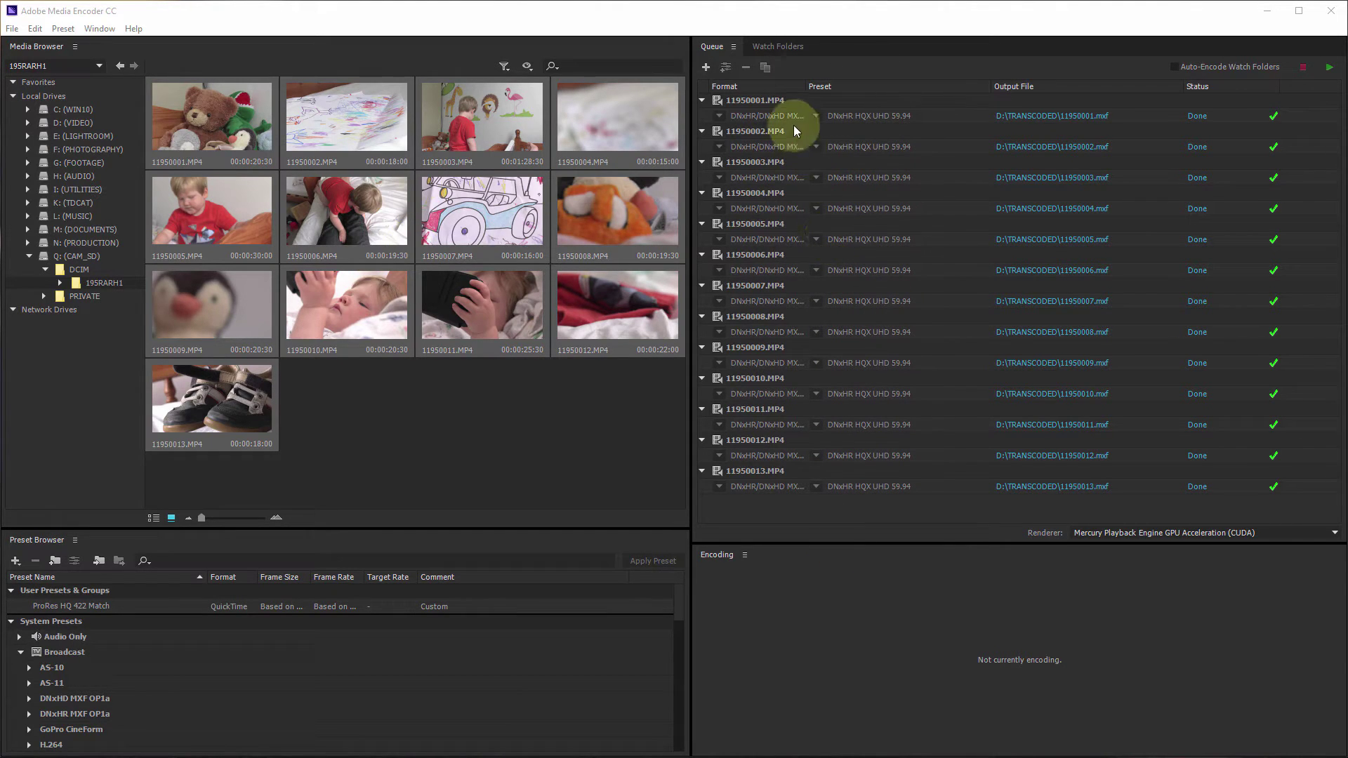
left_click(796, 100)
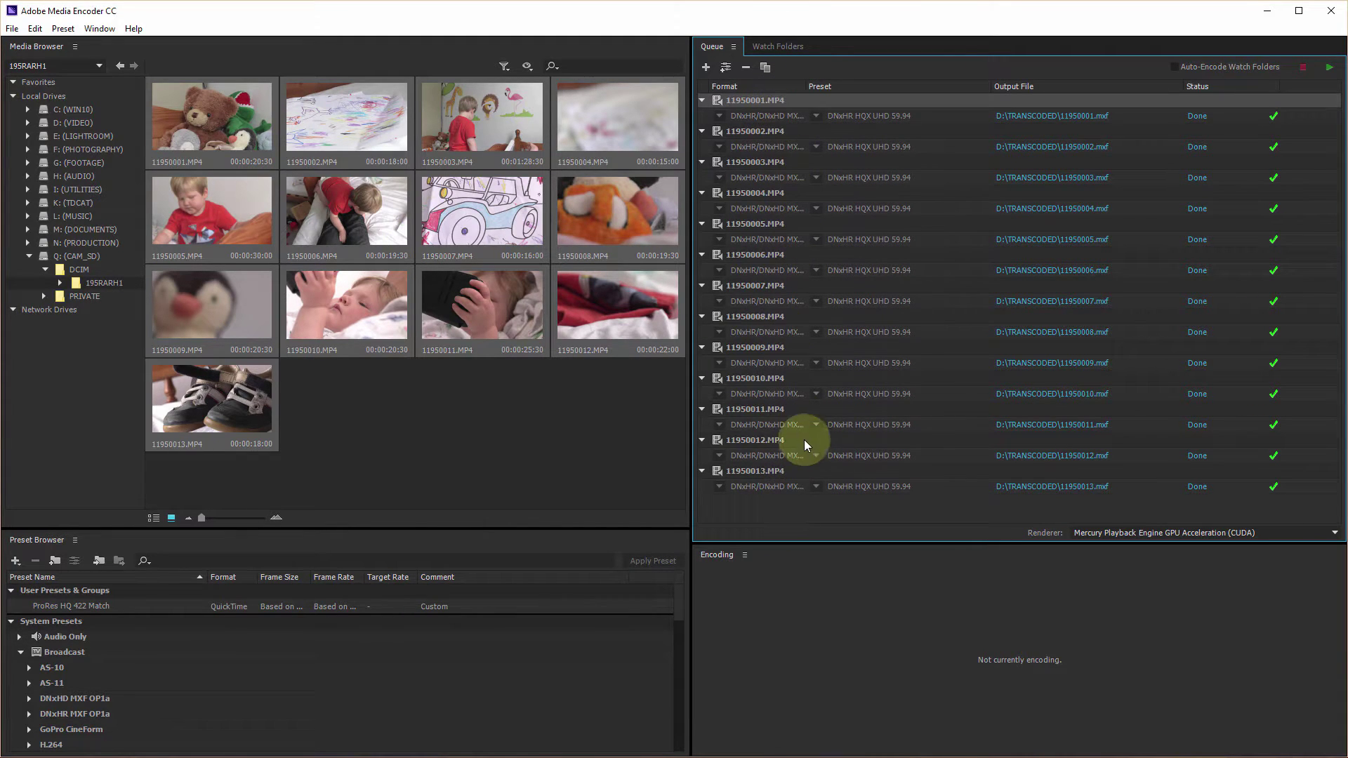
left_click(796, 471, "shift")
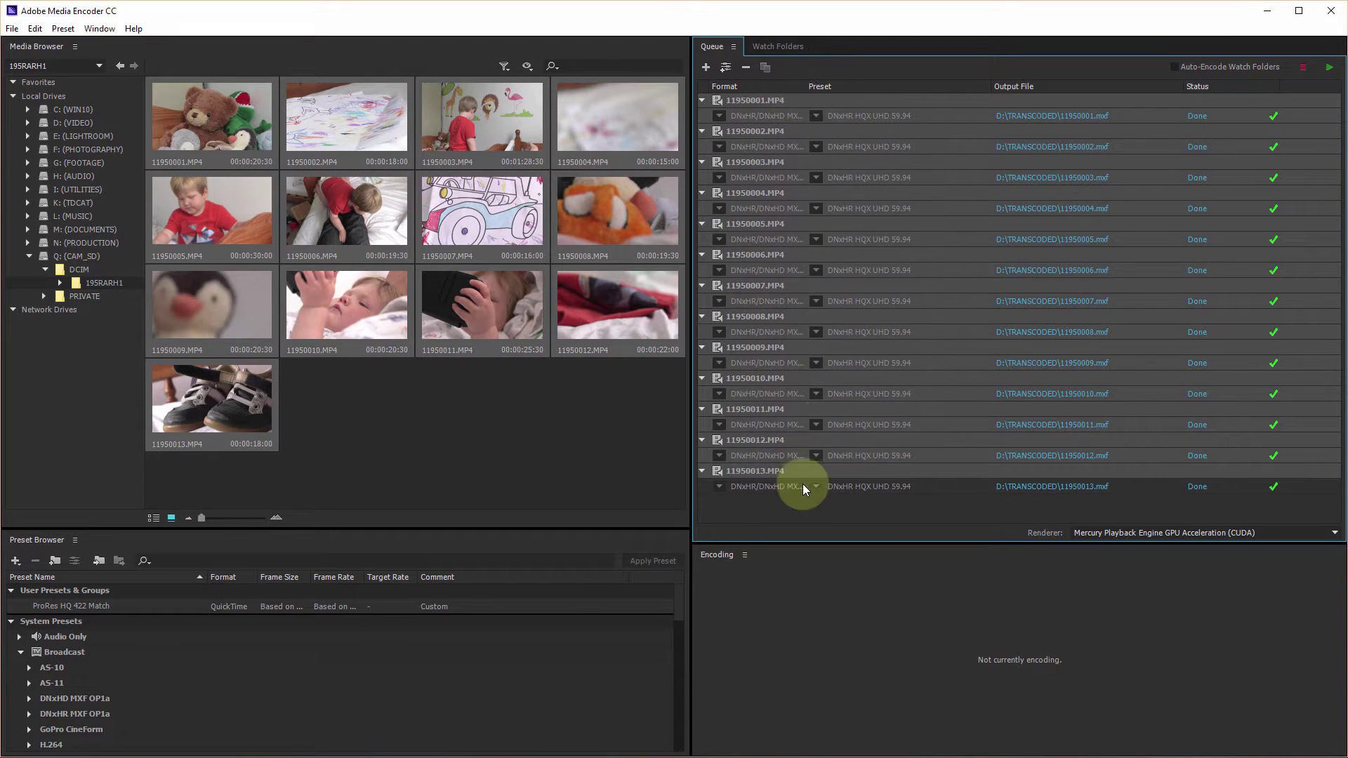
left_click(807, 502)
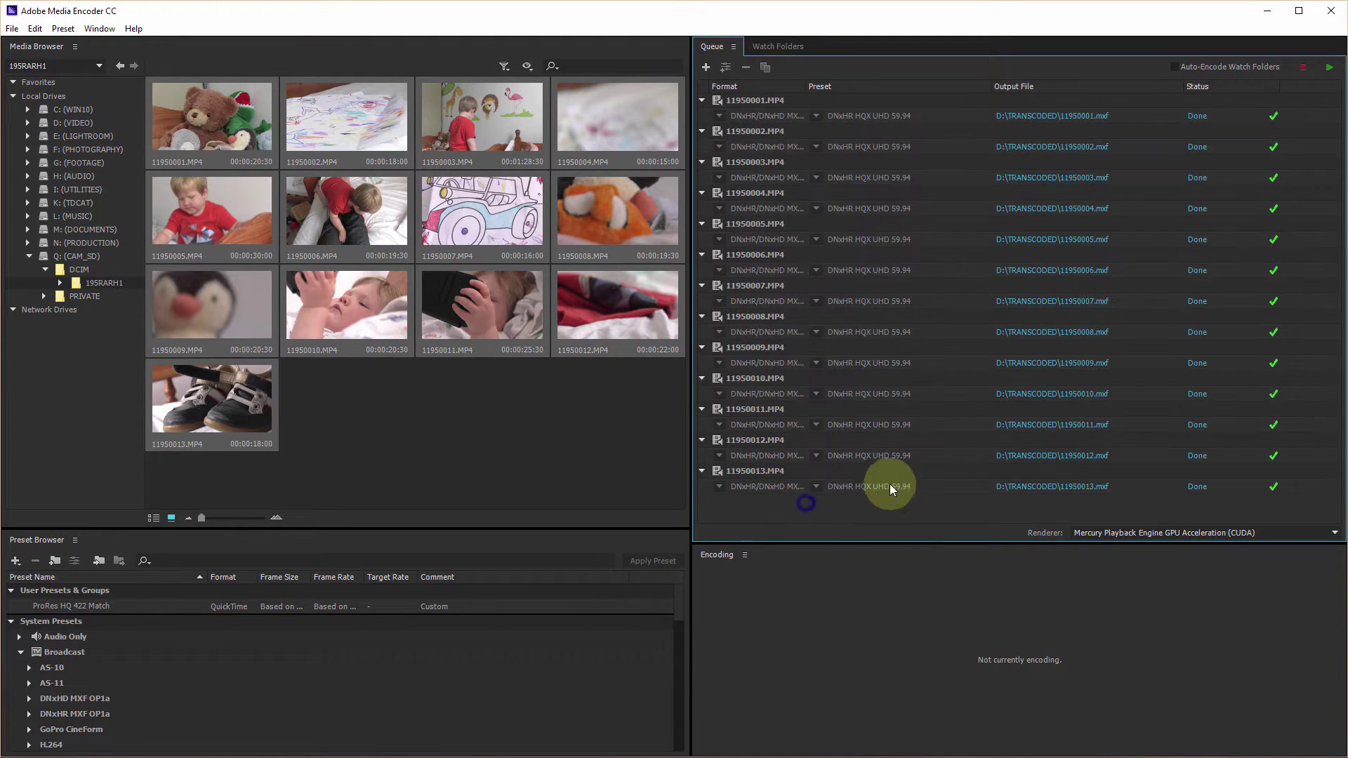
left_click(942, 492)
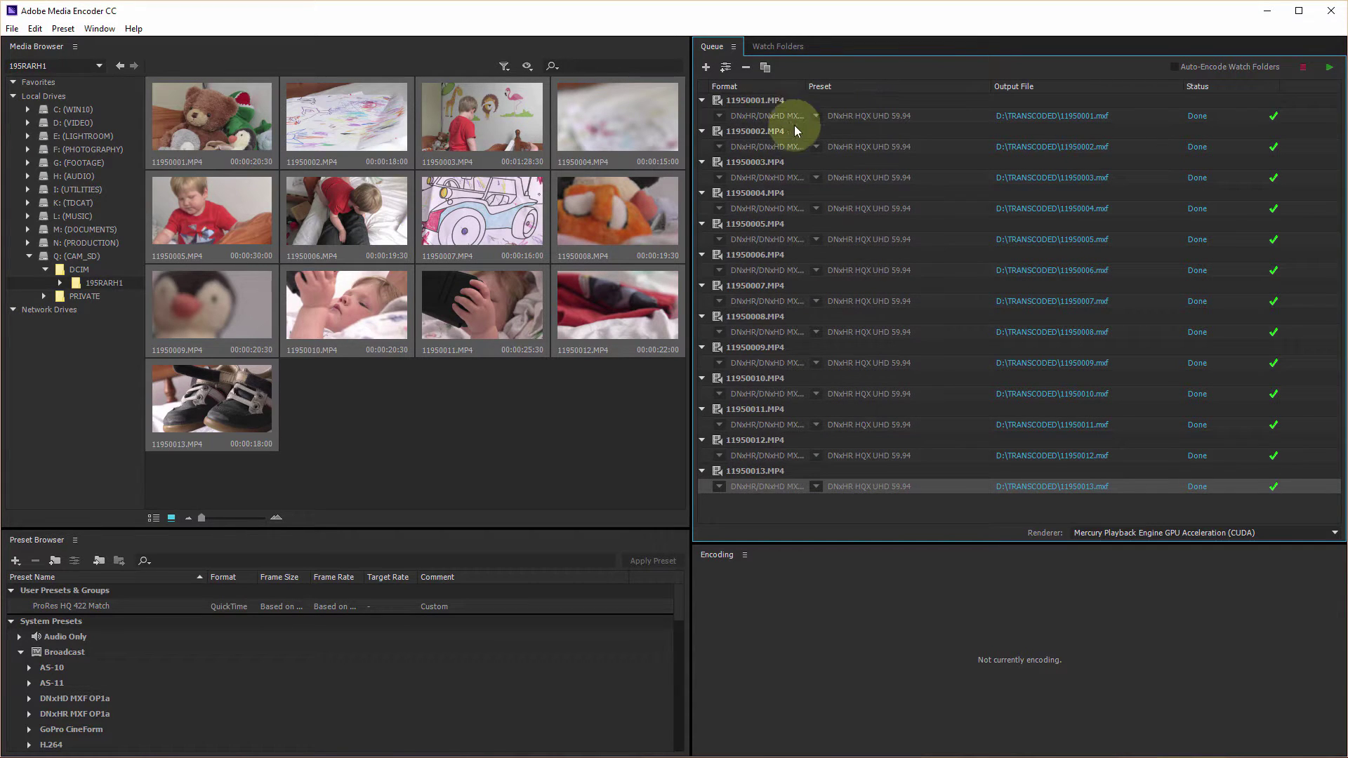
left_click(933, 99, "shift")
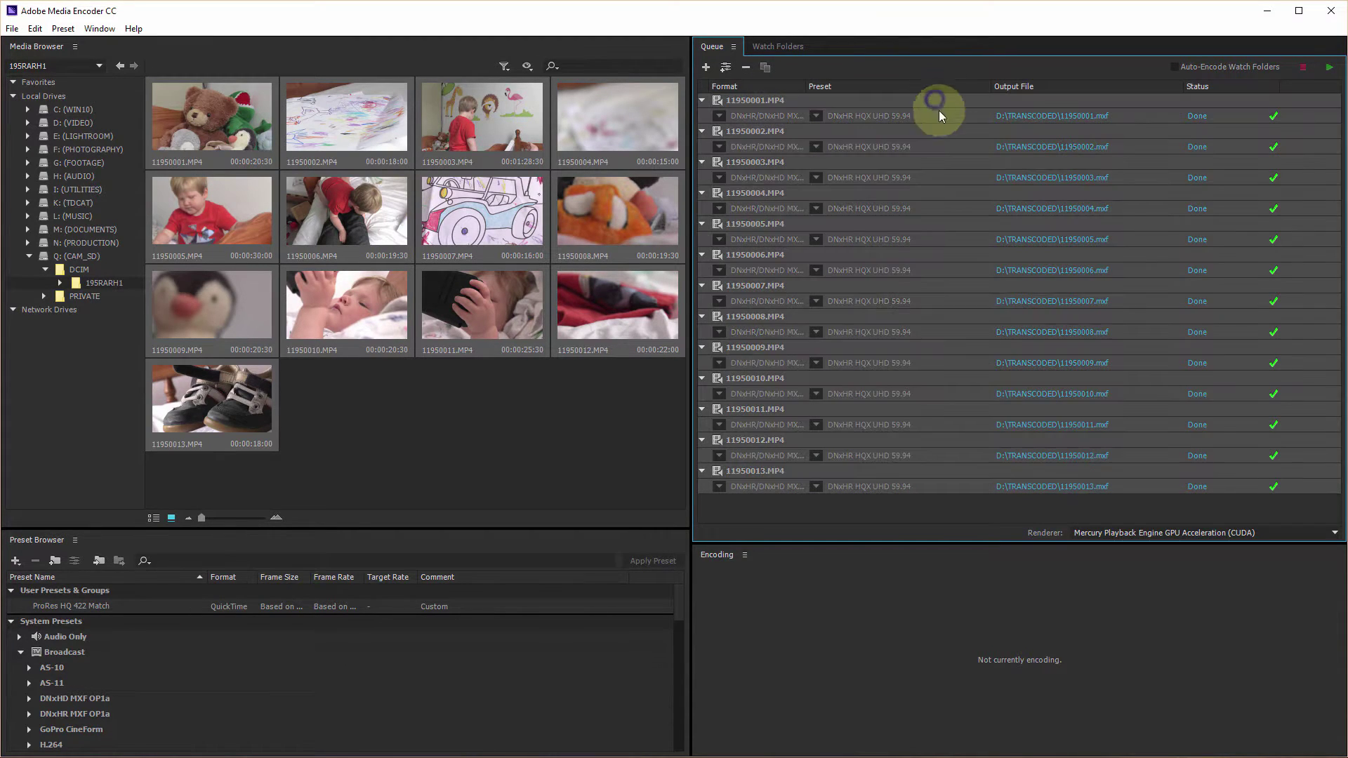
left_click(815, 116)
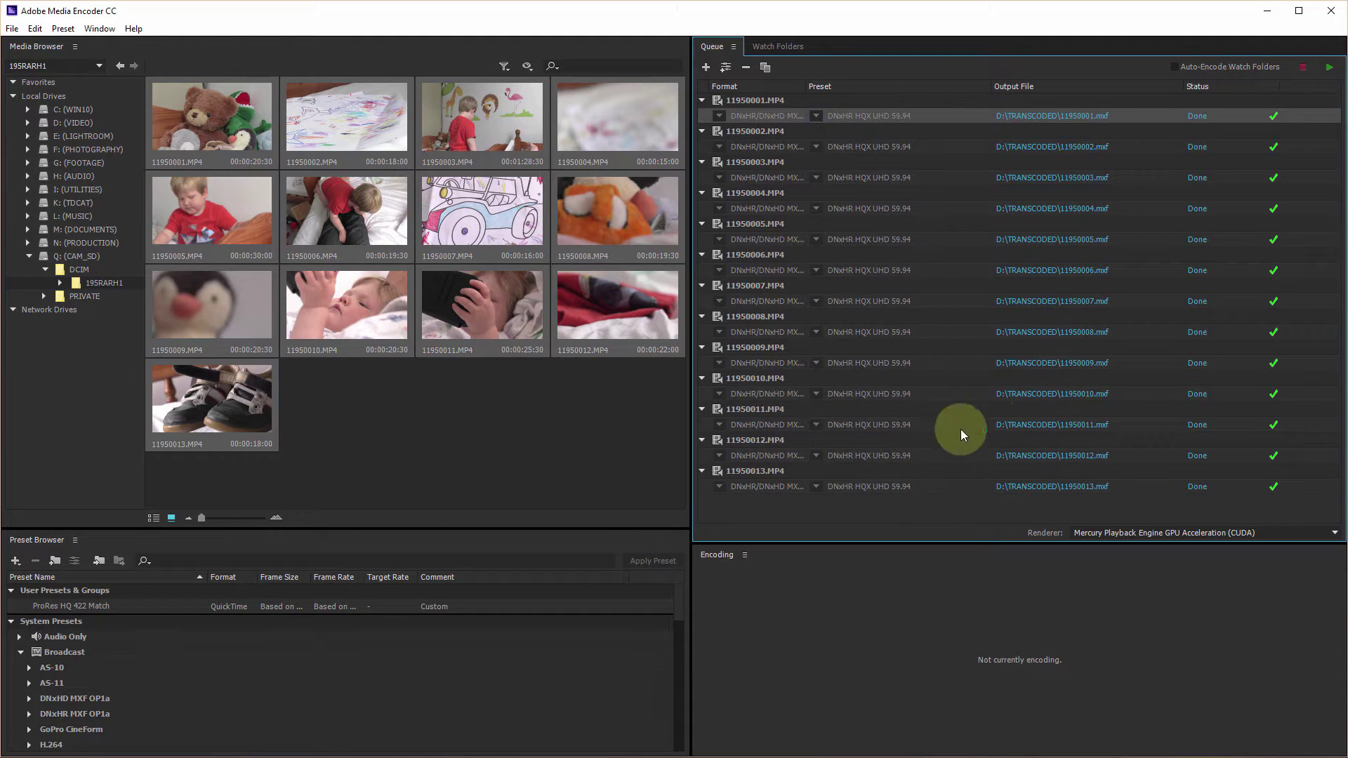
left_click(904, 512)
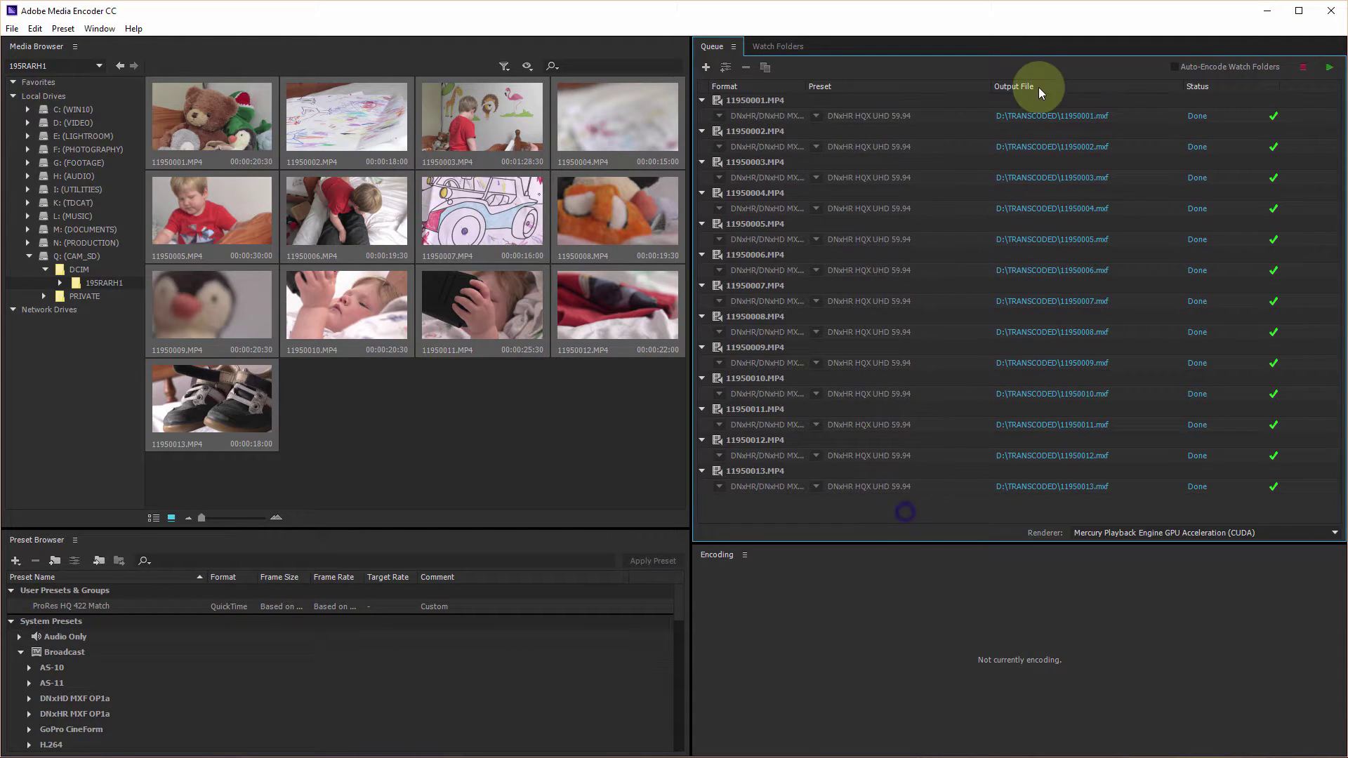
Clear all finished jobs from the queue and add the selected camera clips 11950001.MP4 to 11950013.MP4 to it again
left_click(927, 102)
left_click(937, 488, "shift")
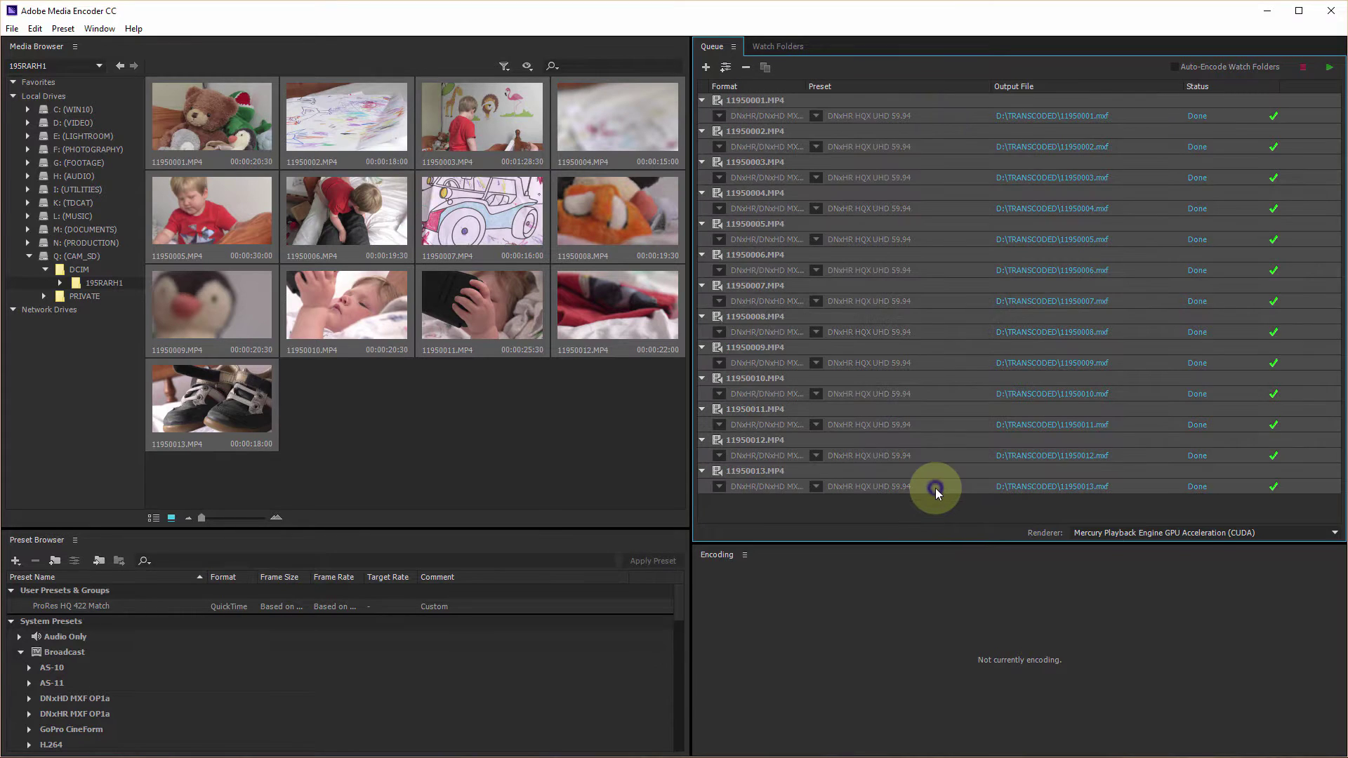
key("Delete")
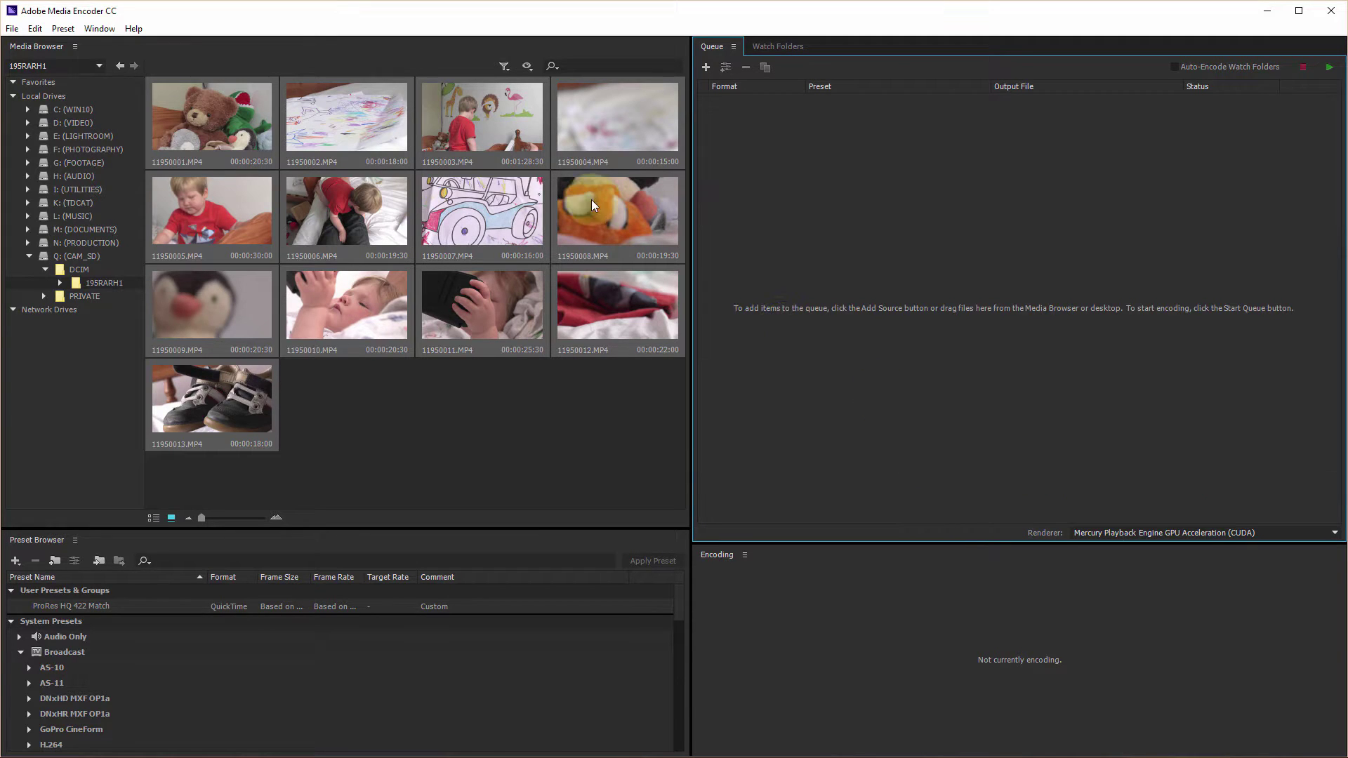
left_click(199, 481)
left_click_drag(225, 482, 894, 225)
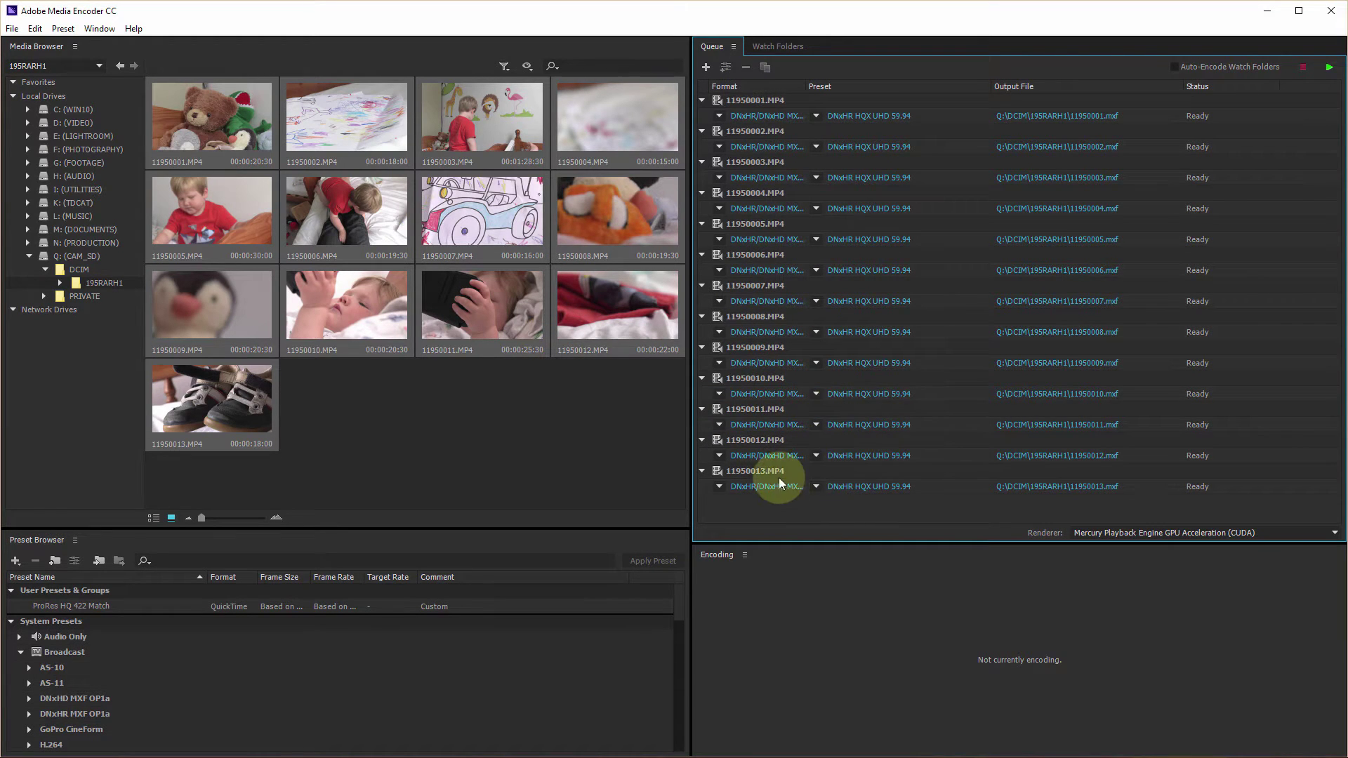
Apply the DNxHR HQX UHD 59.94 preset to all queued clips at once
left_click(943, 487)
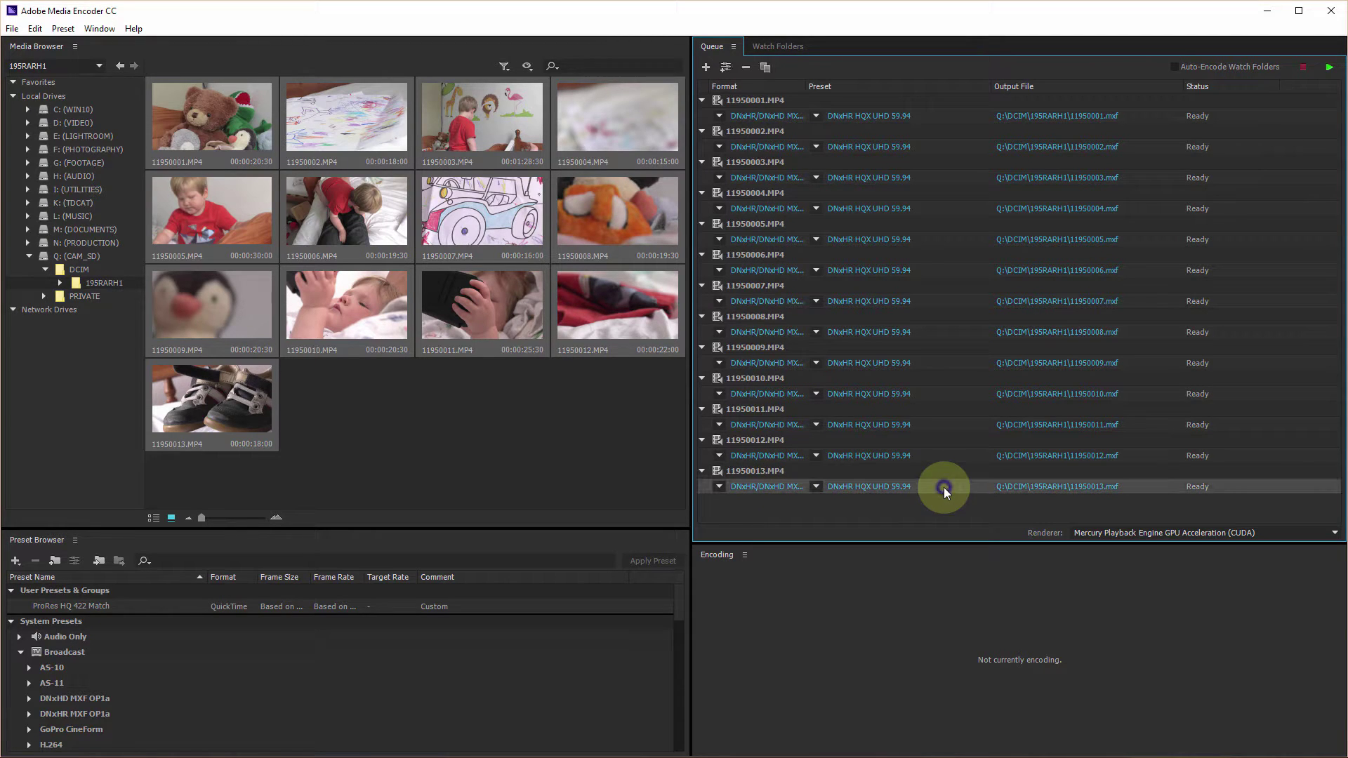
left_click(936, 115, "shift")
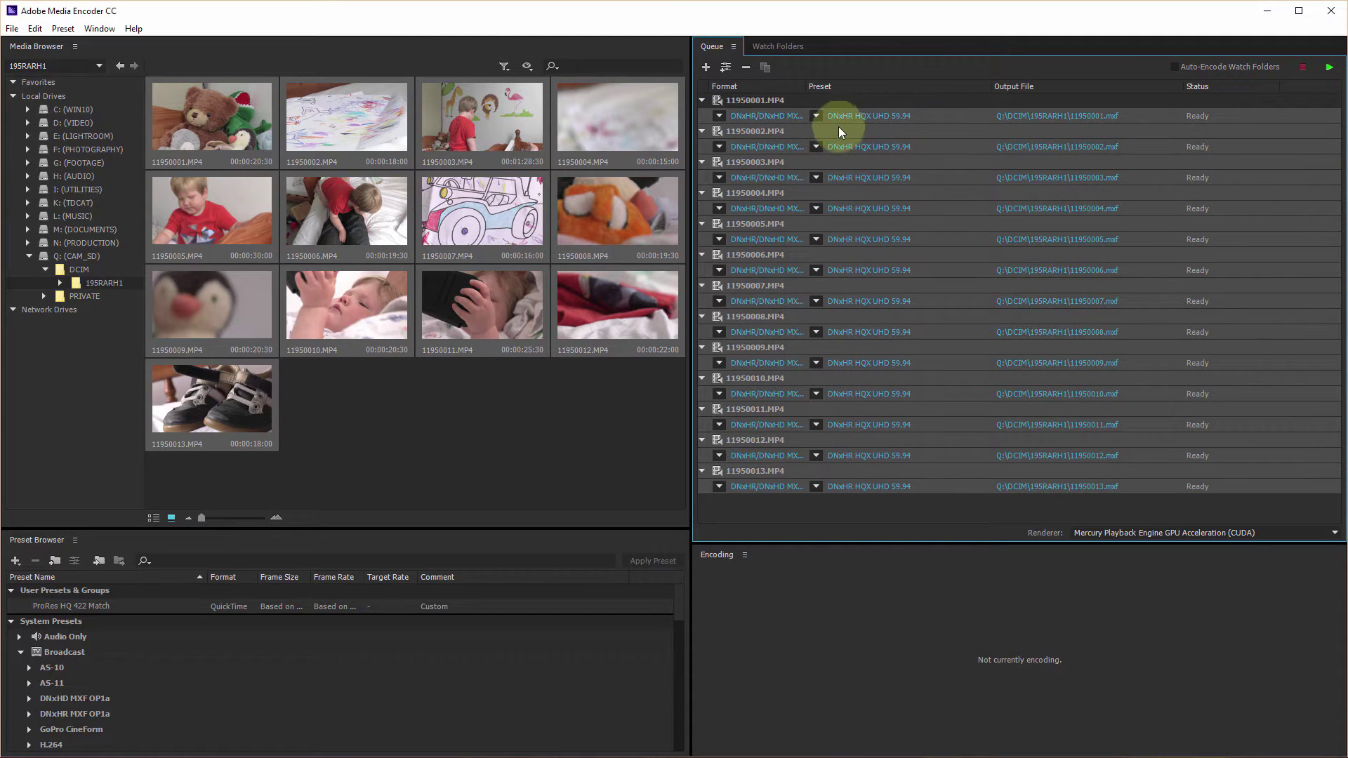
left_click(817, 116)
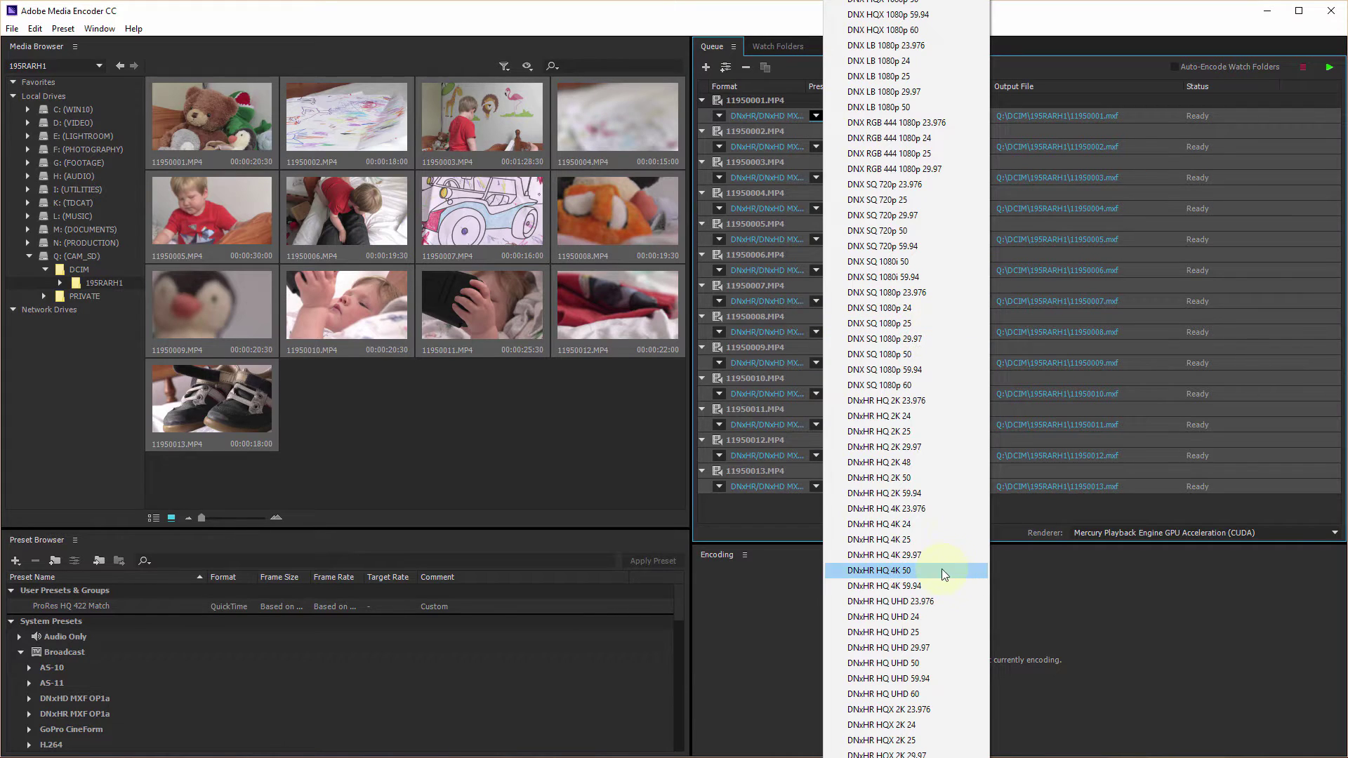
left_click(964, 498)
scroll(906, 379, "down", 13)
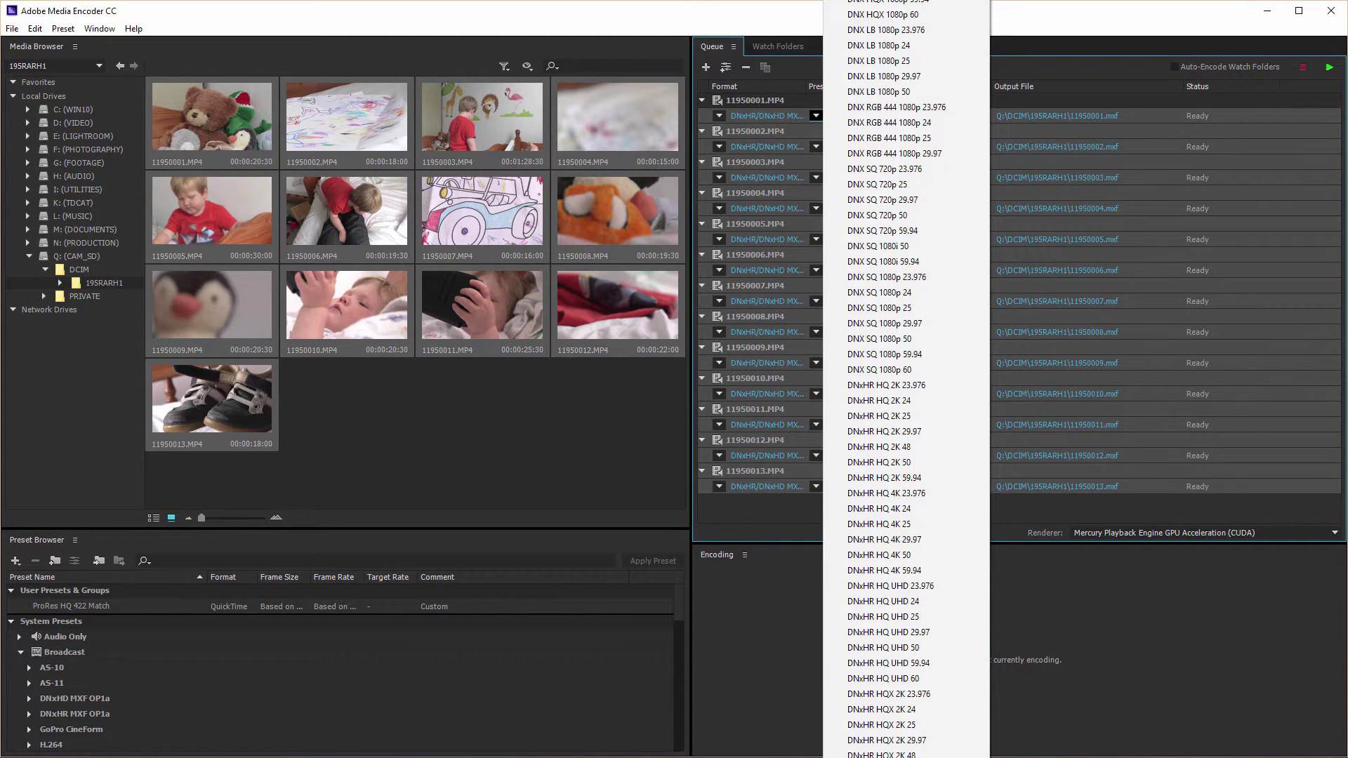
scroll(906, 379, "down", 6)
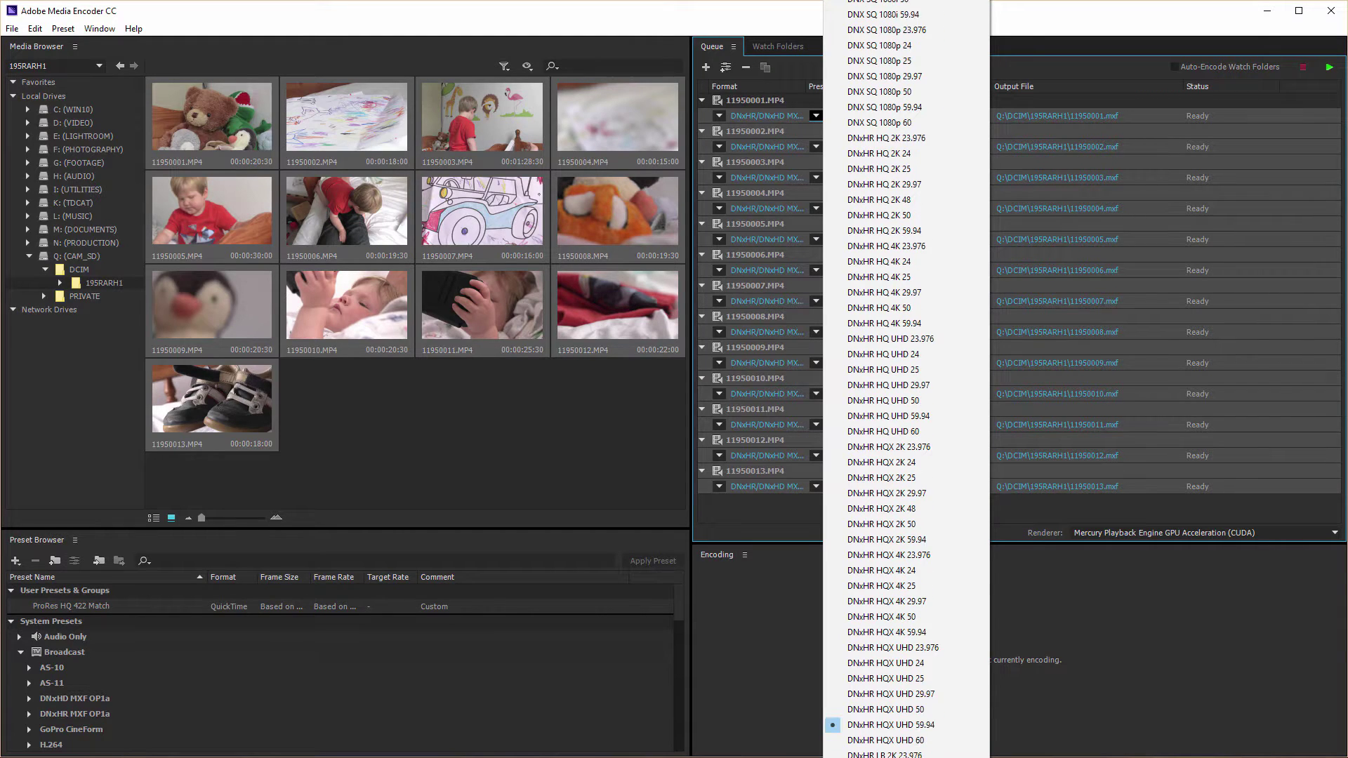
scroll(906, 351, "down", 2)
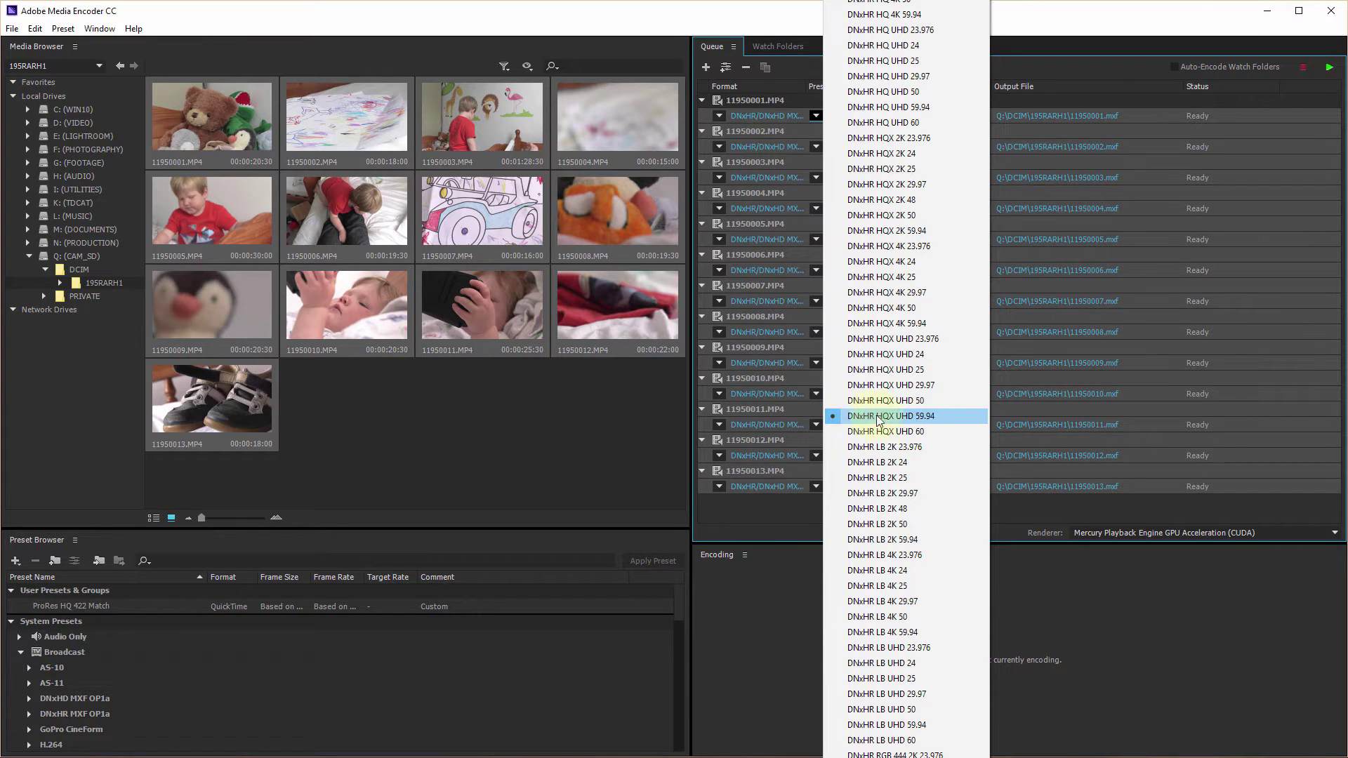
left_click(920, 417)
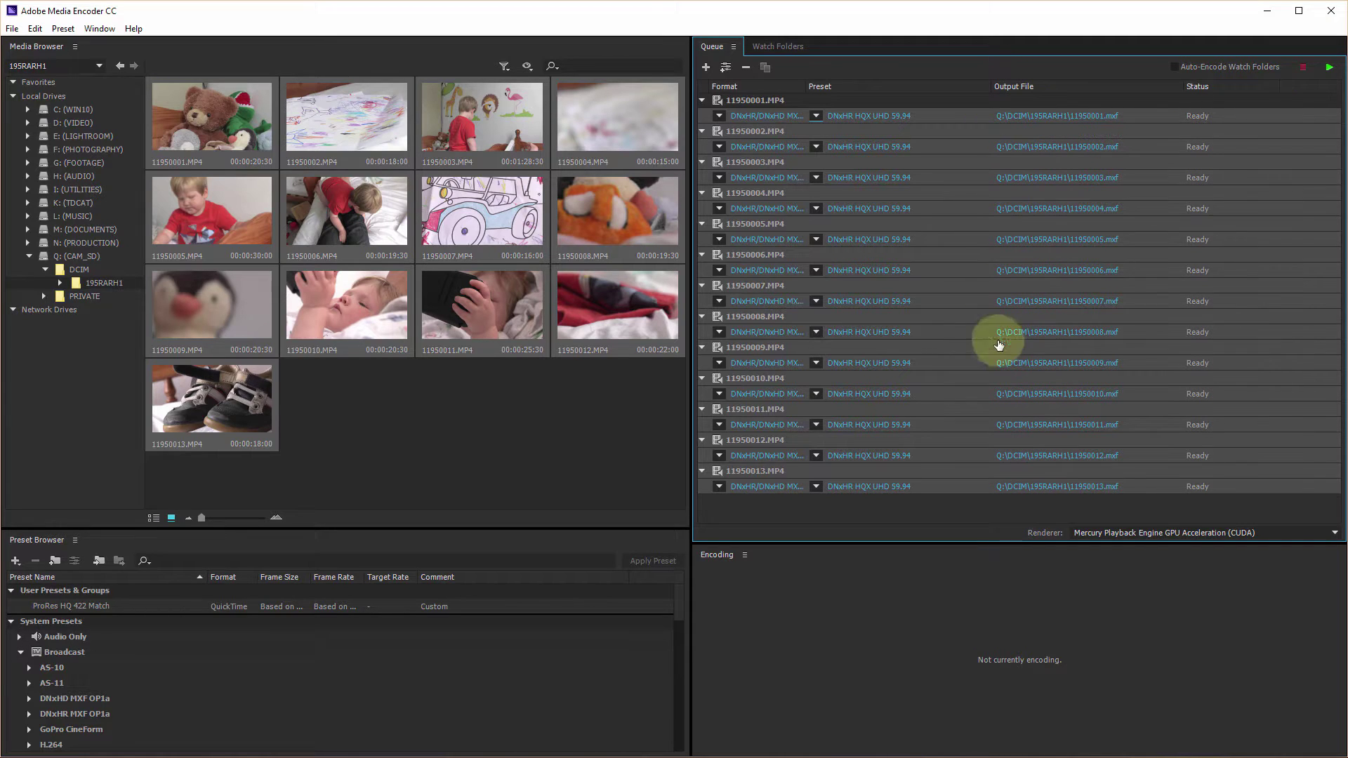
Set the output folder of all selected queue items to the root of the VIDEO (D:) drive
left_click(1045, 118)
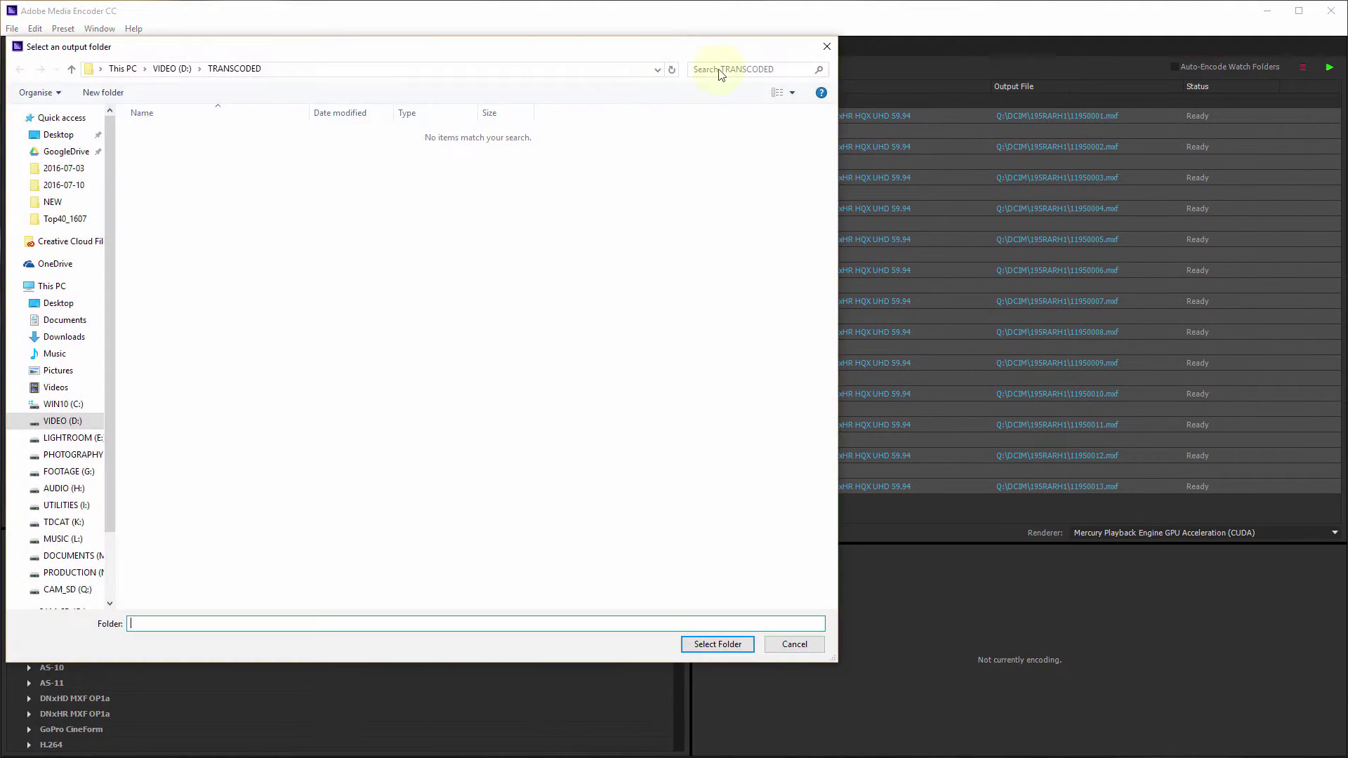
left_click_drag(543, 53, 867, 75)
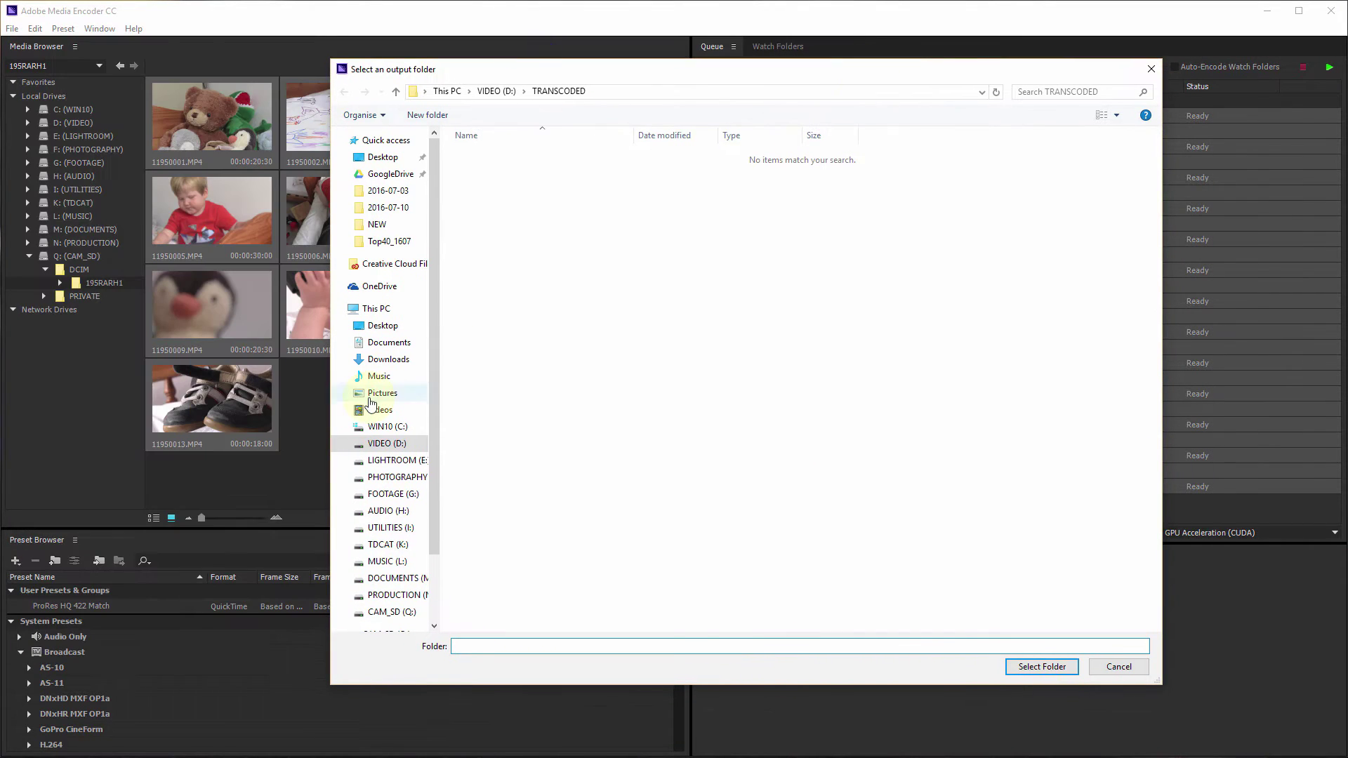
left_click(385, 445)
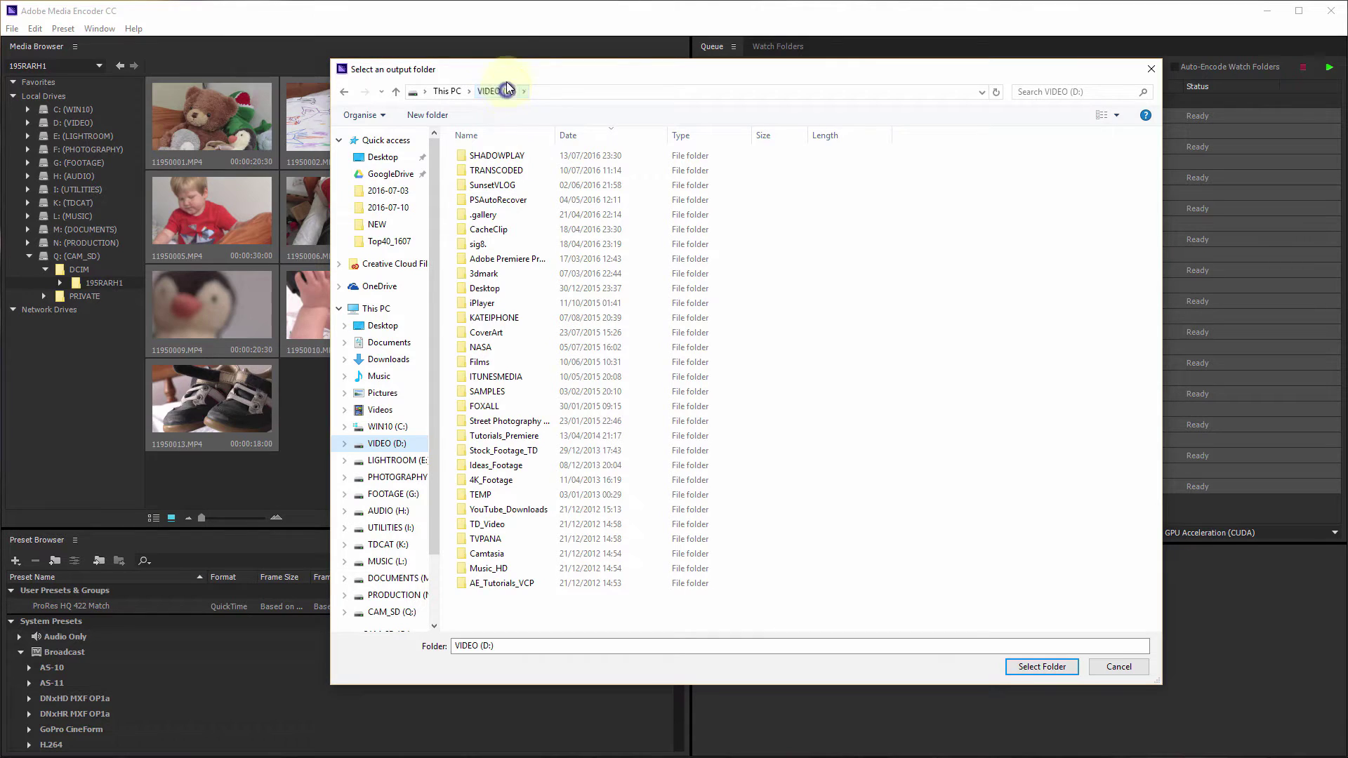
left_click(1037, 666)
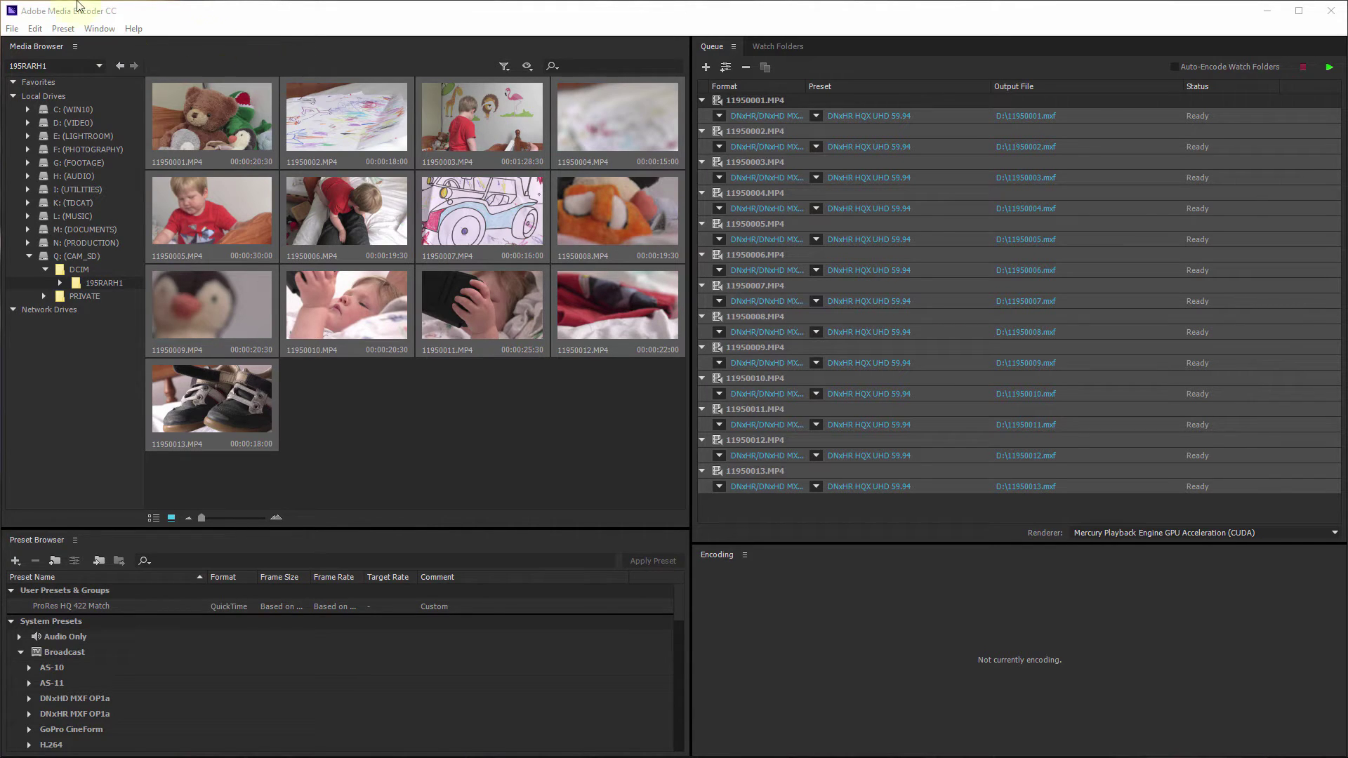
Switch to File Explorer and open the camera card's clip folder DCIM\195RARH1 on CAM_SD (Q:)
key("super+e")
left_click_drag(180, 54, 593, 133)
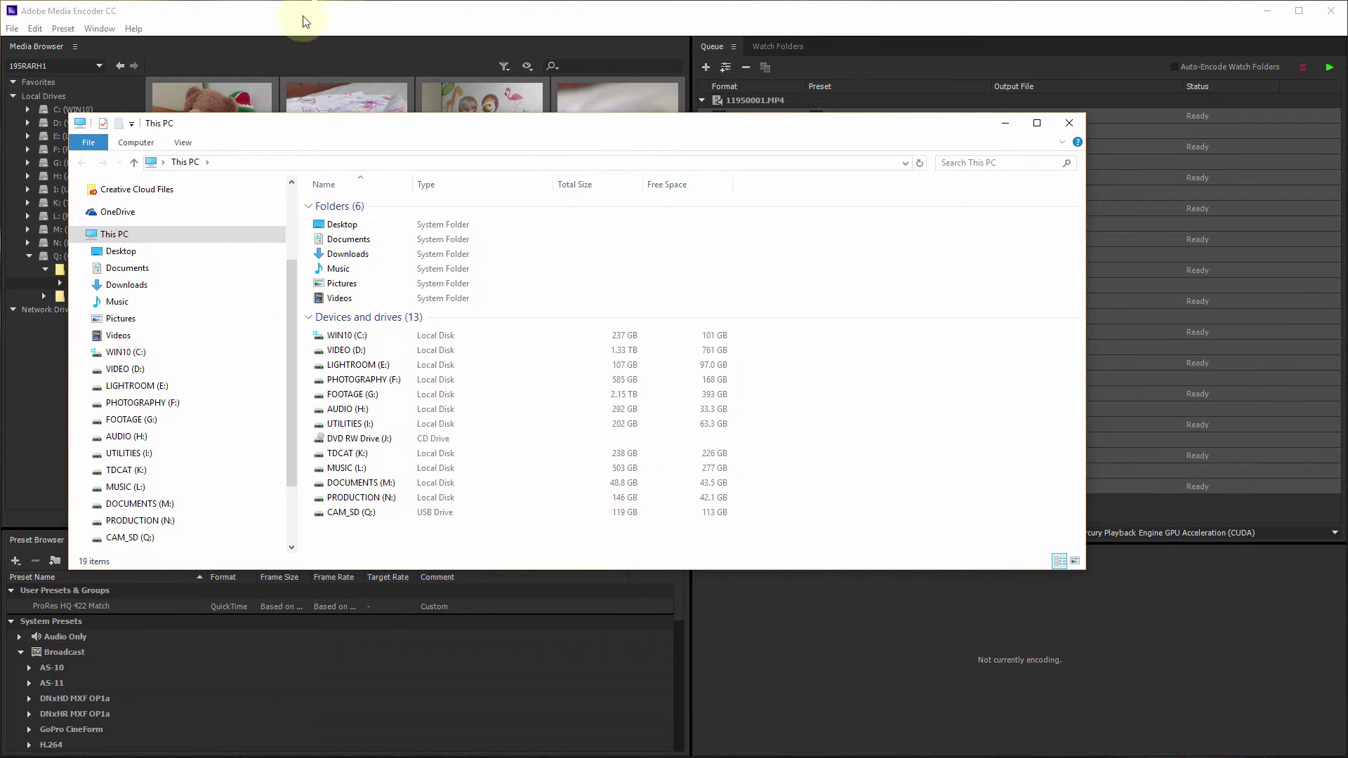
double_click(348, 512)
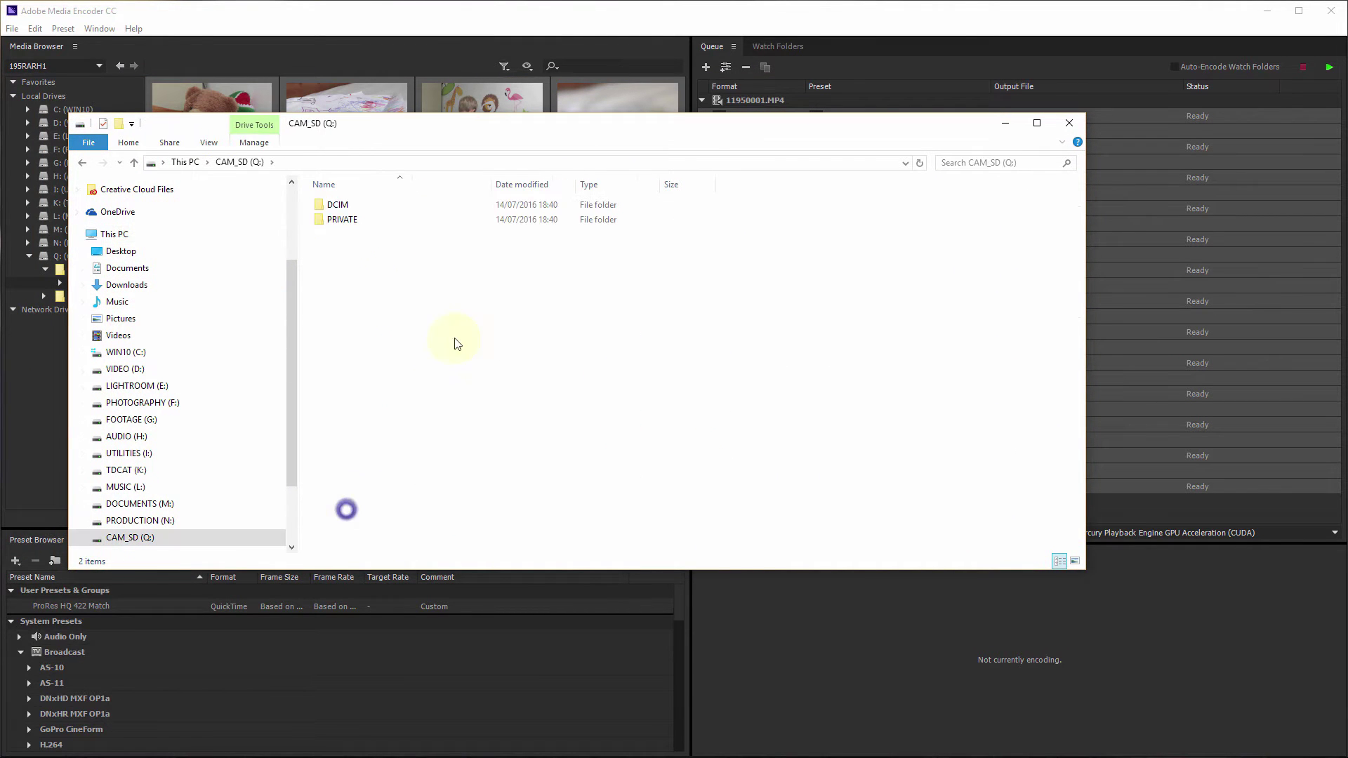
double_click(340, 204)
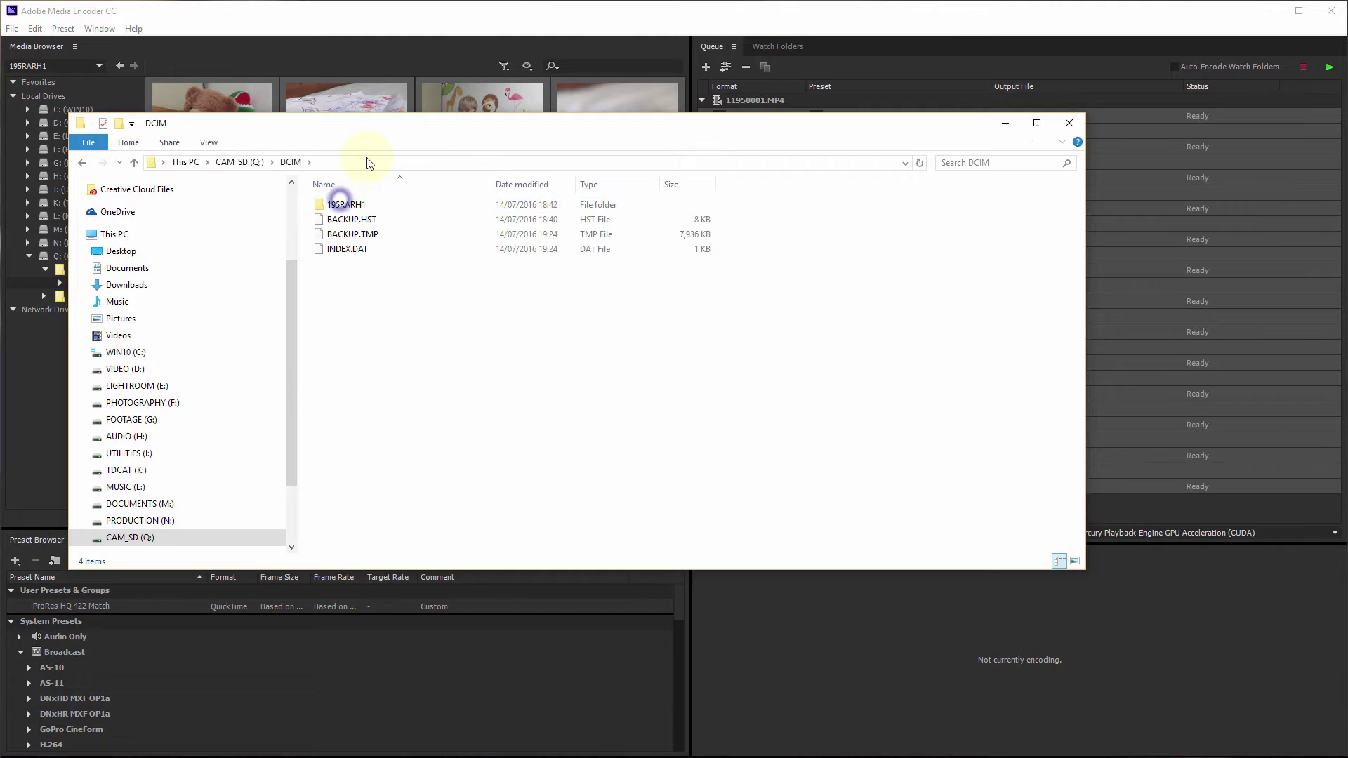
double_click(355, 204)
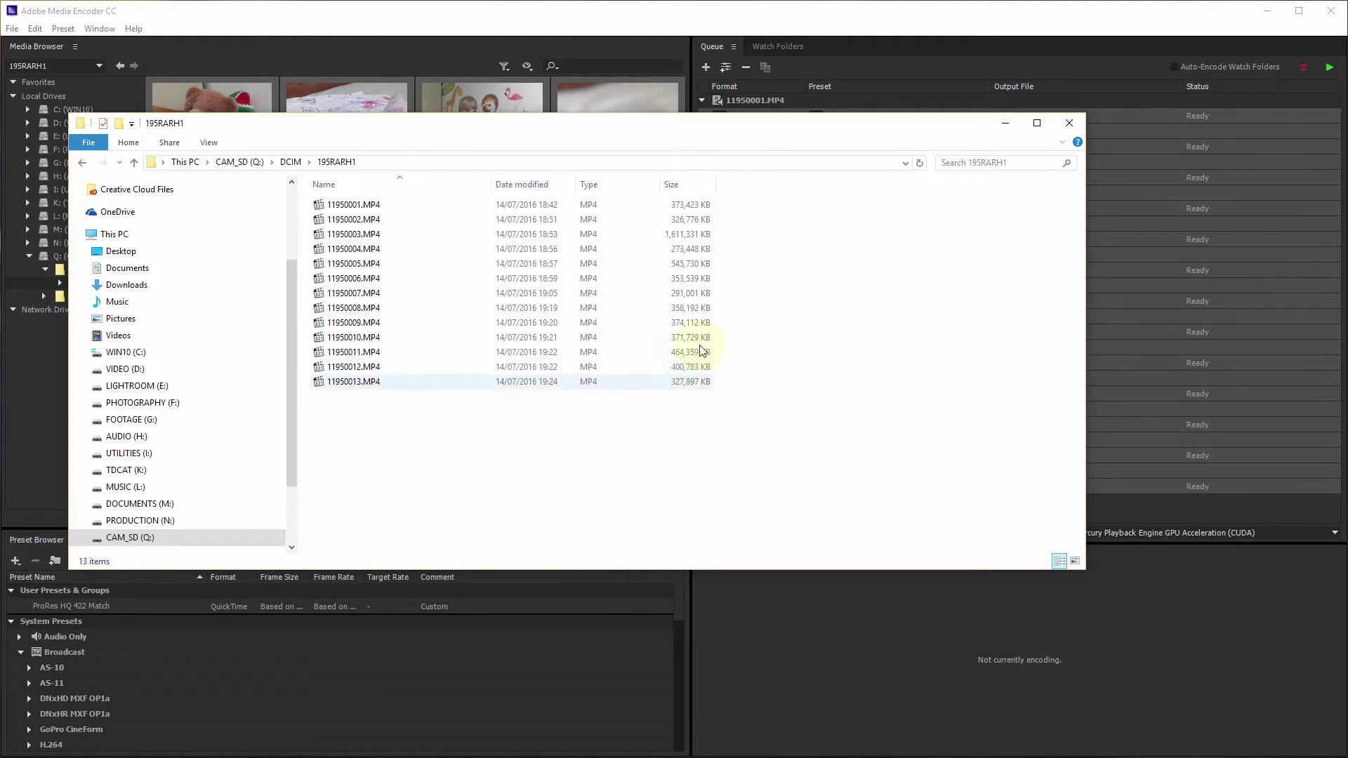
Examine the codec, resolution and frame rate of 11950007.MP4 in MediaInfo, and close both MediaInfo and the folder window
left_click(377, 295)
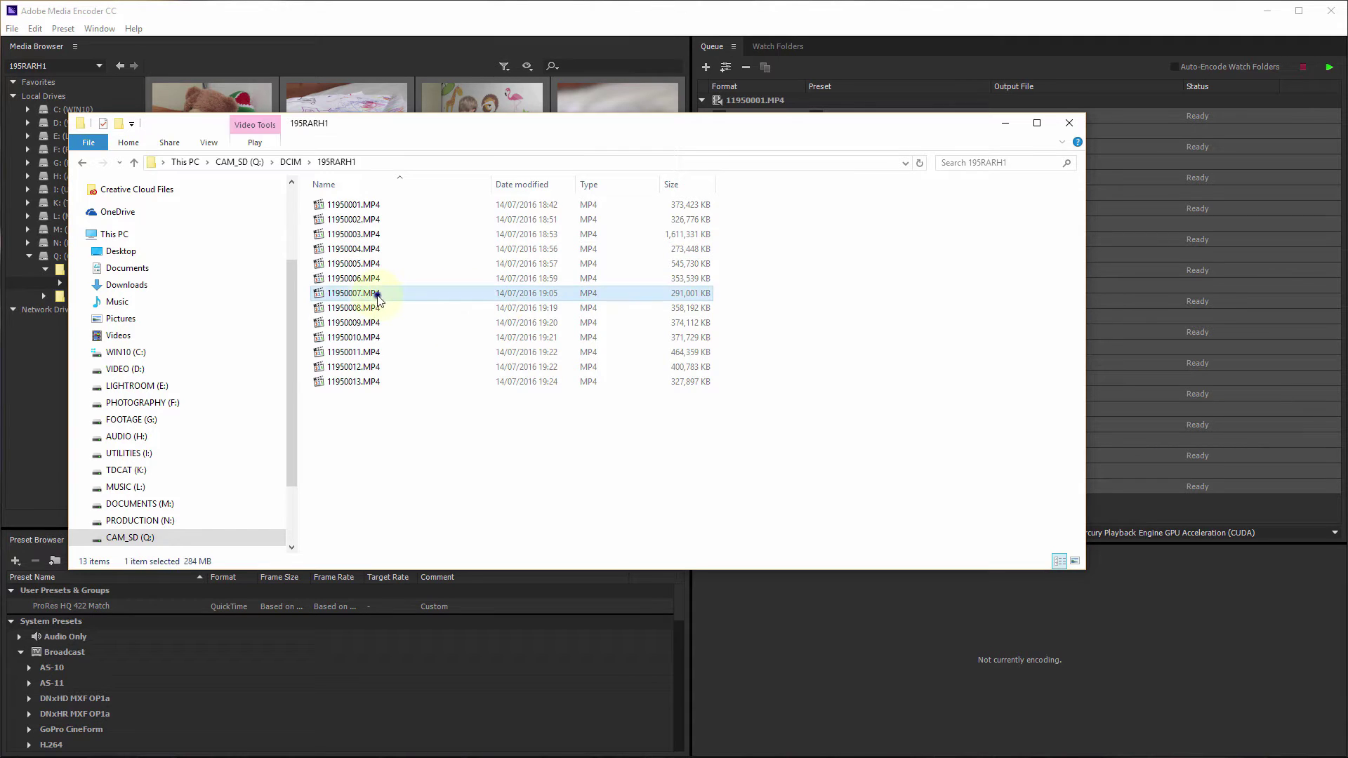
right_click(373, 293)
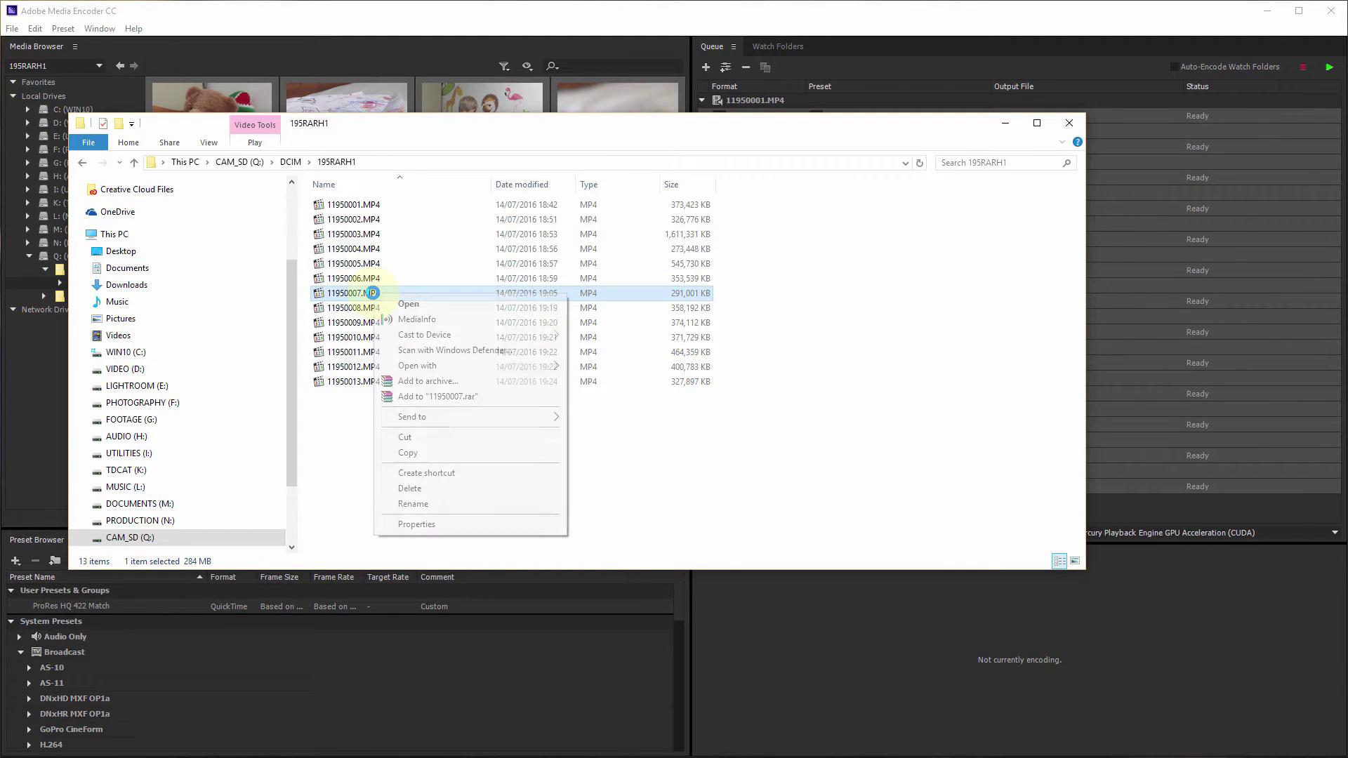
left_click(409, 315)
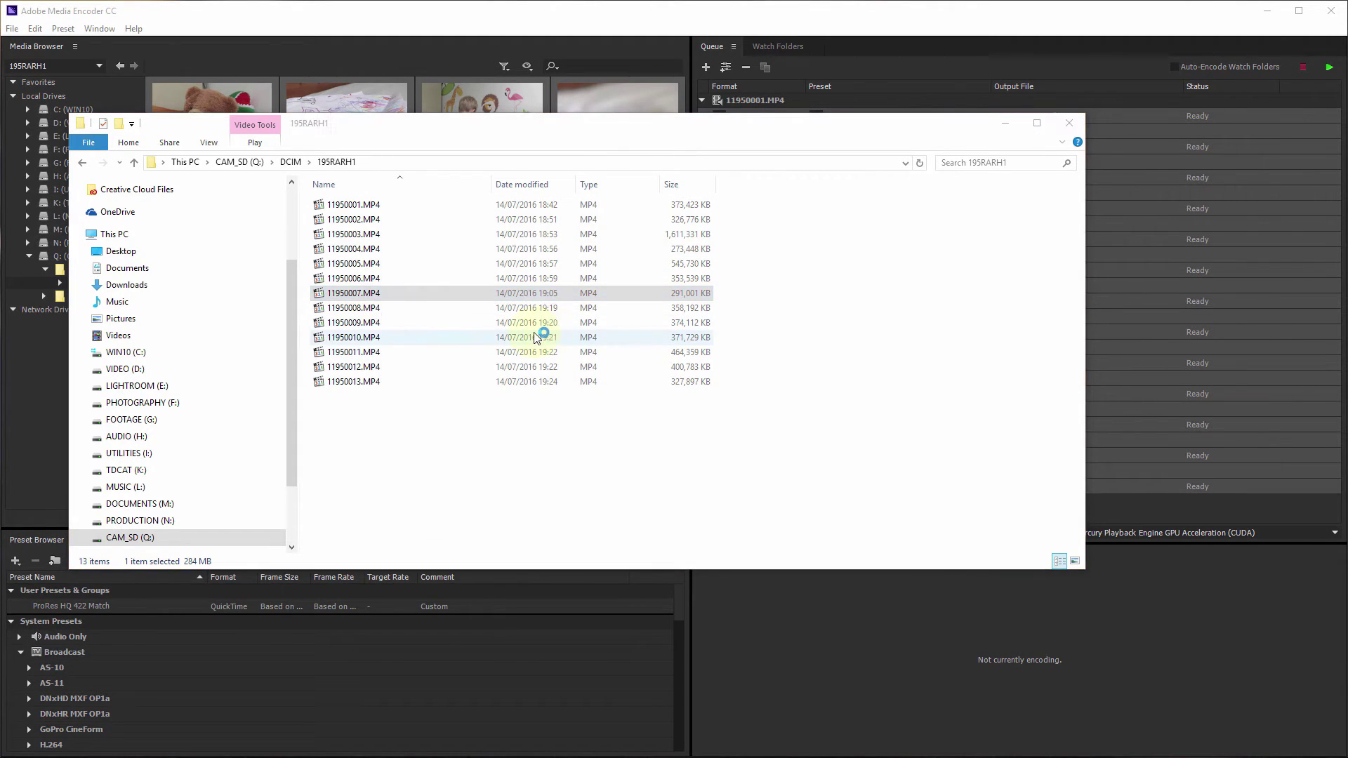
left_click_drag(377, 142, 636, 205)
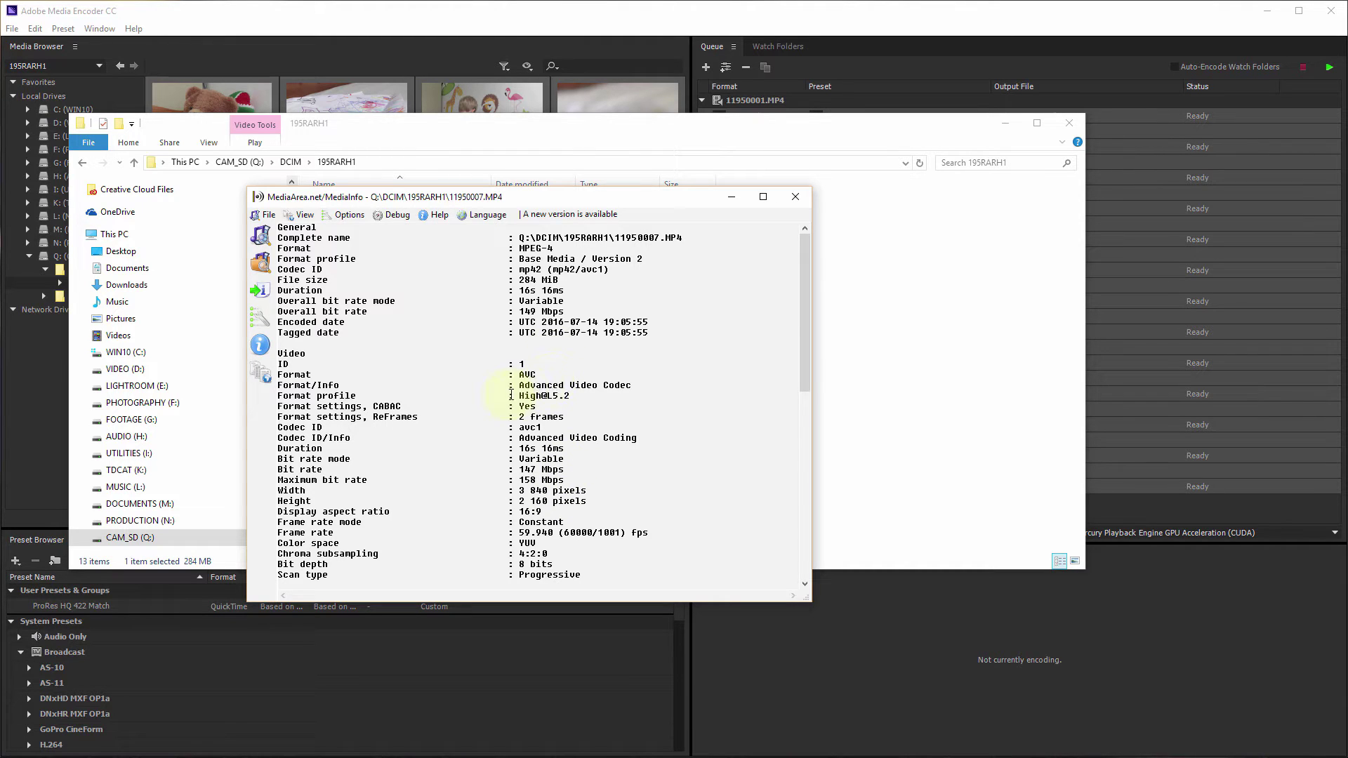
left_click(794, 200)
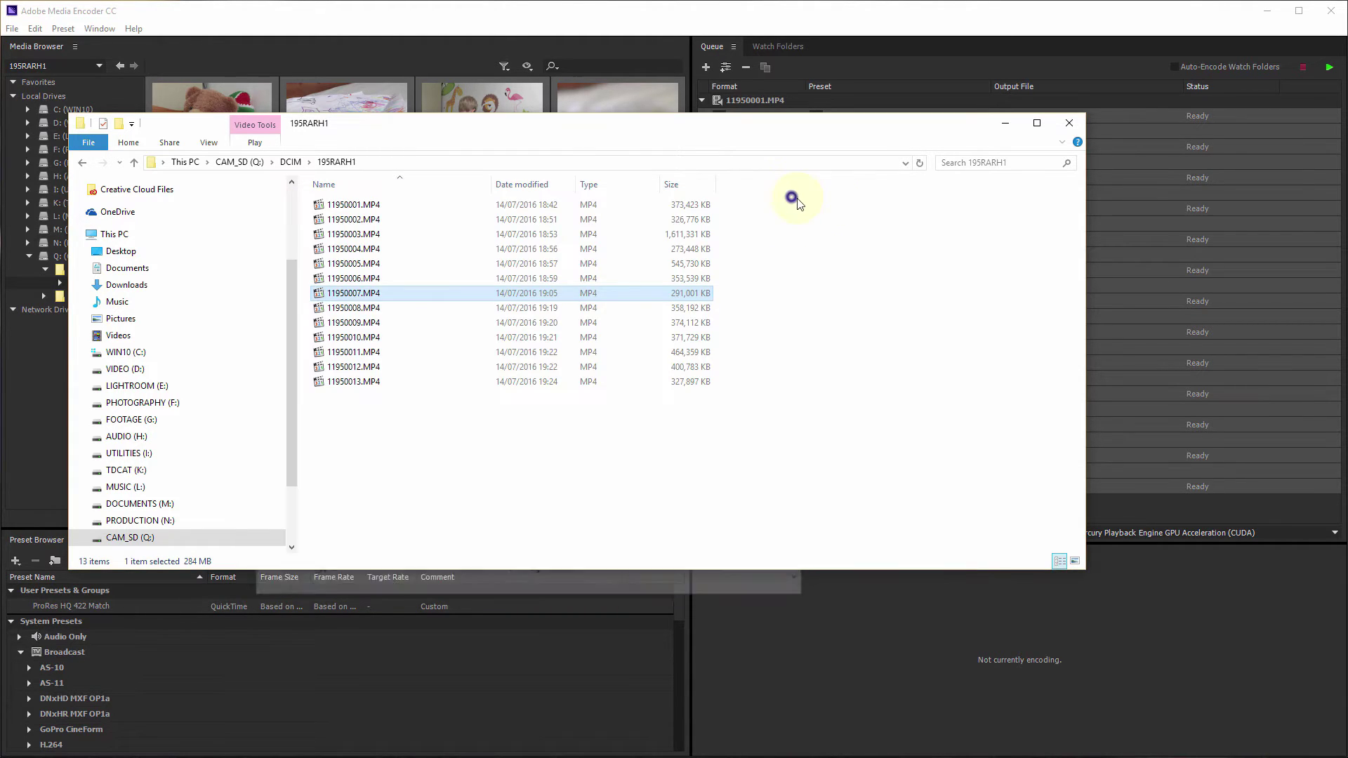
left_click(1070, 129)
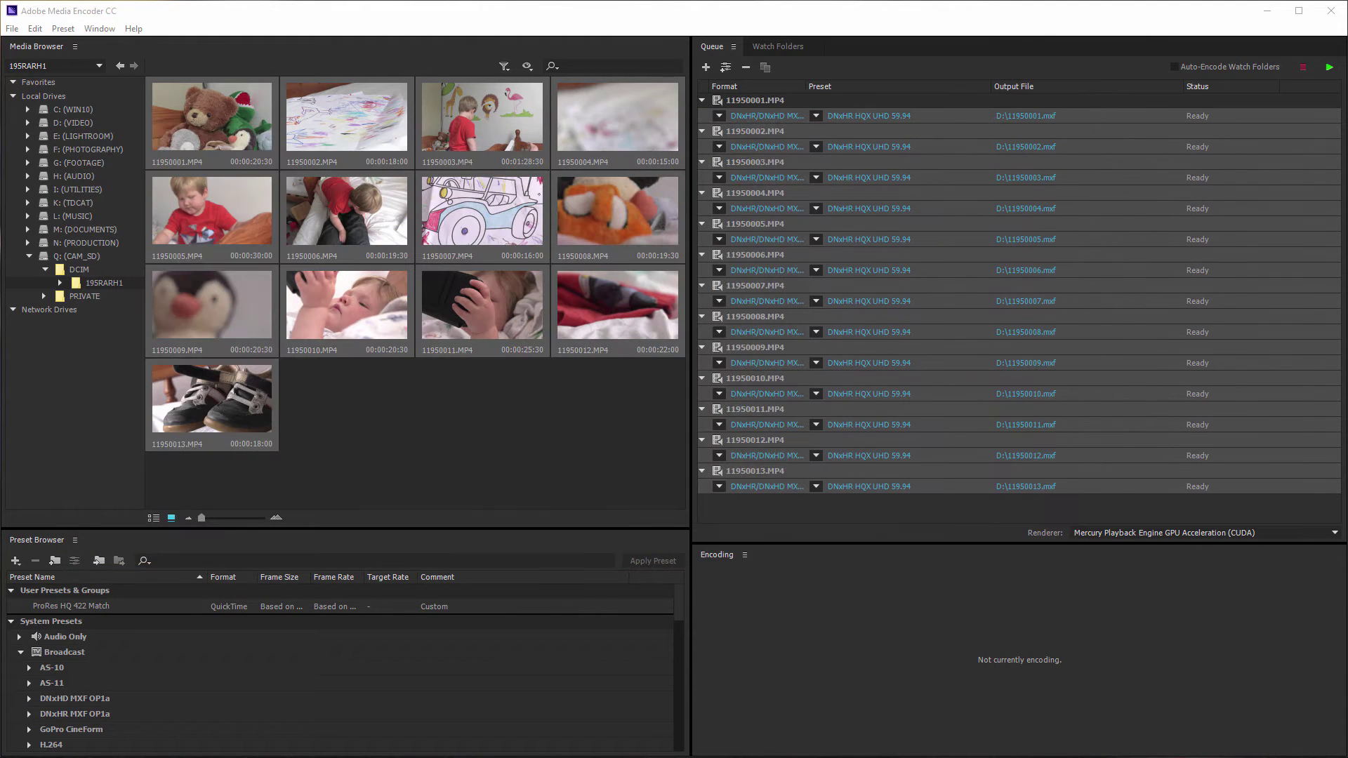
Open the TRANSCODED folder on VIDEO (D:) in File Explorer and look through the transcoded MXF files
key("super+e")
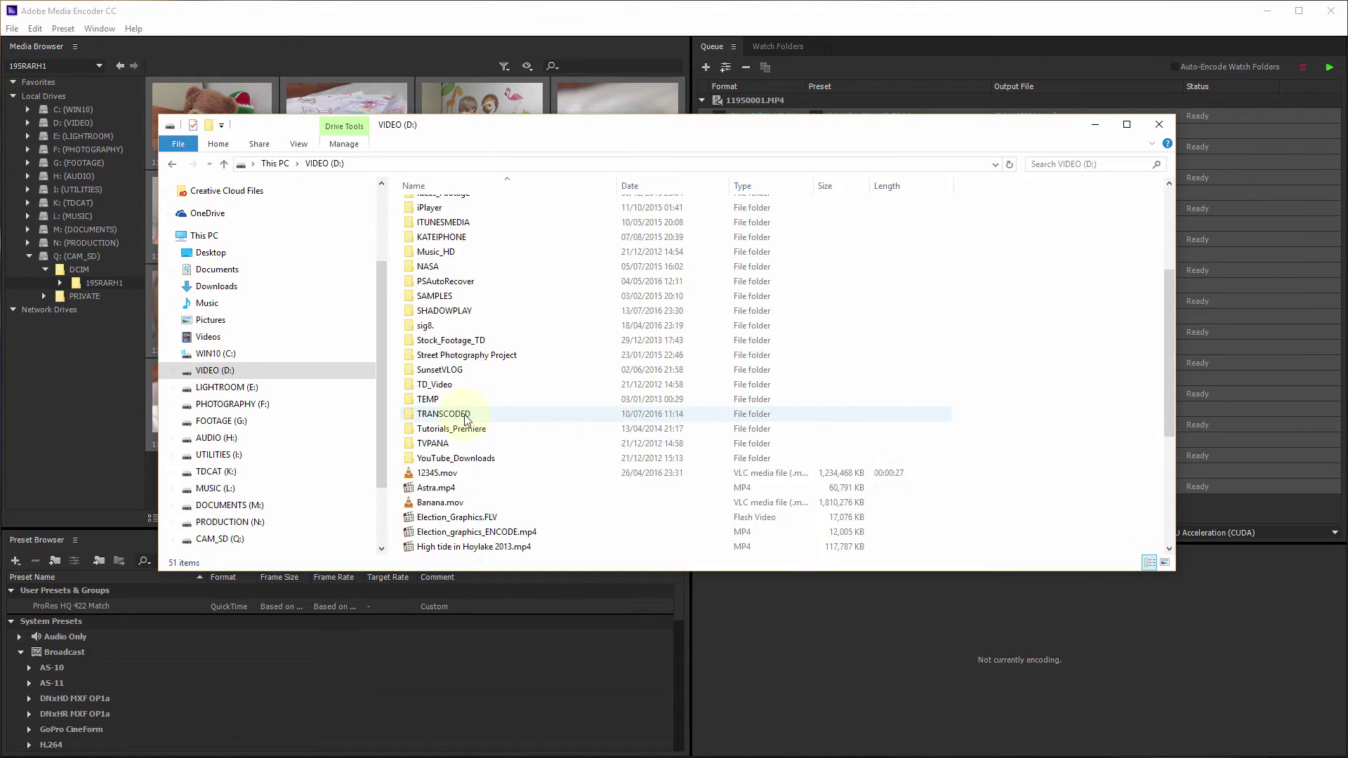
scroll(460, 417, "down", 5)
scroll(458, 417, "up", 1)
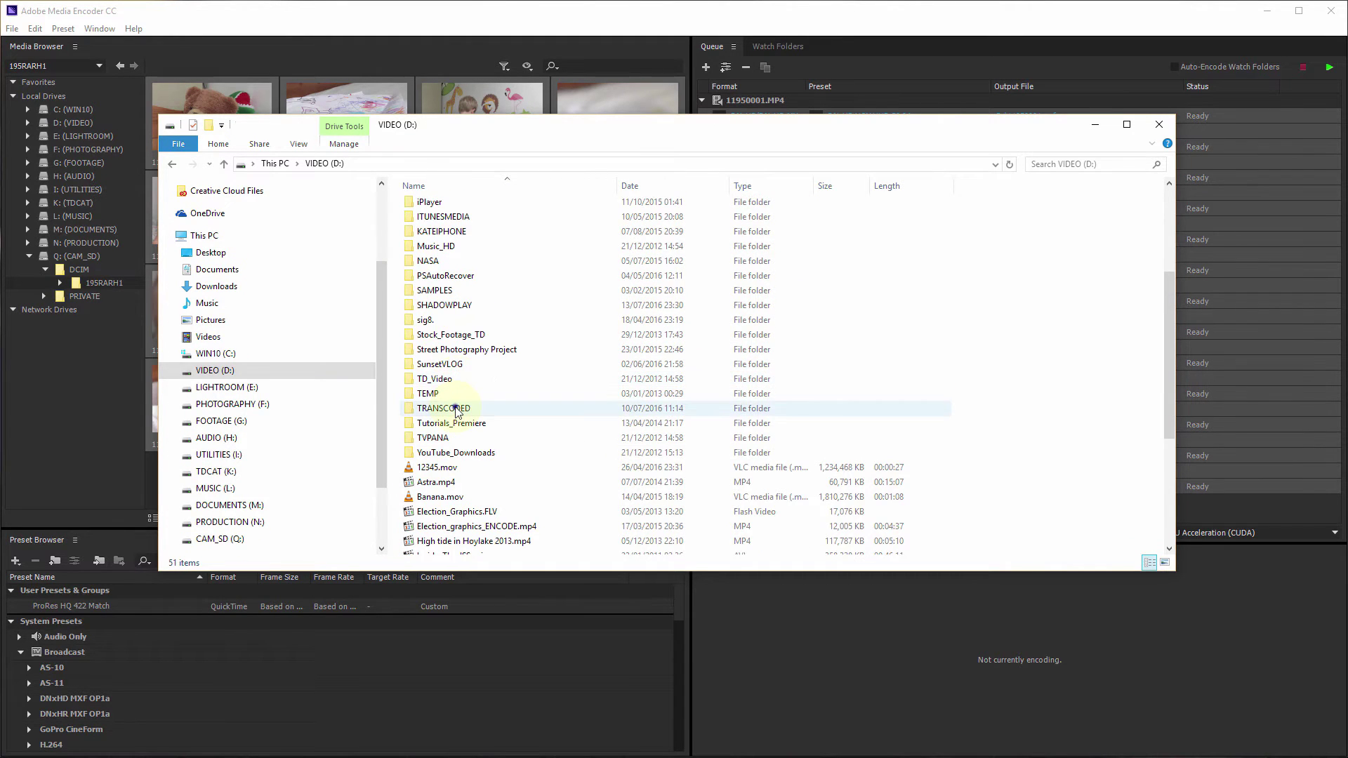
double_click(455, 407)
scroll(551, 365, "down", 15)
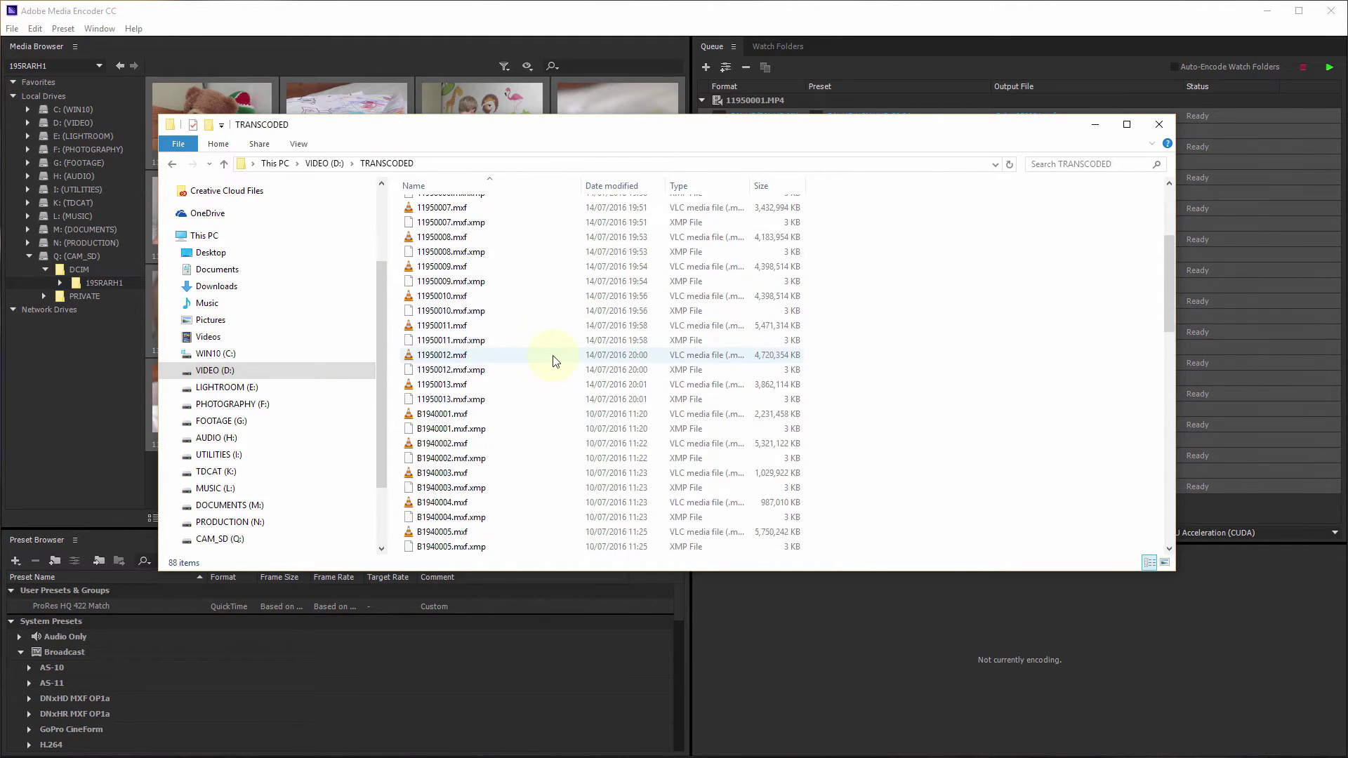
scroll(553, 361, "down", 6)
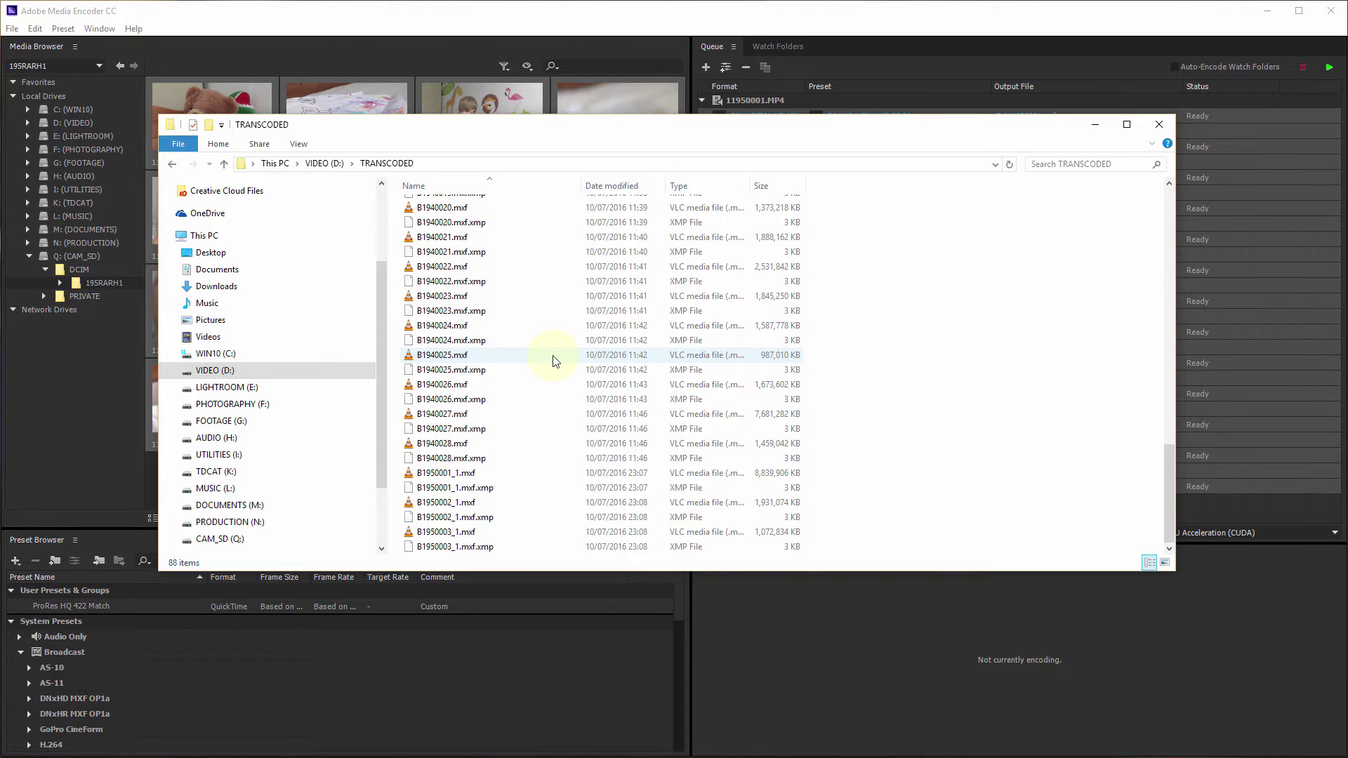
Sort the TRANSCODED folder by date modified, newest first, and look through the most recent MXF files
left_click(621, 183)
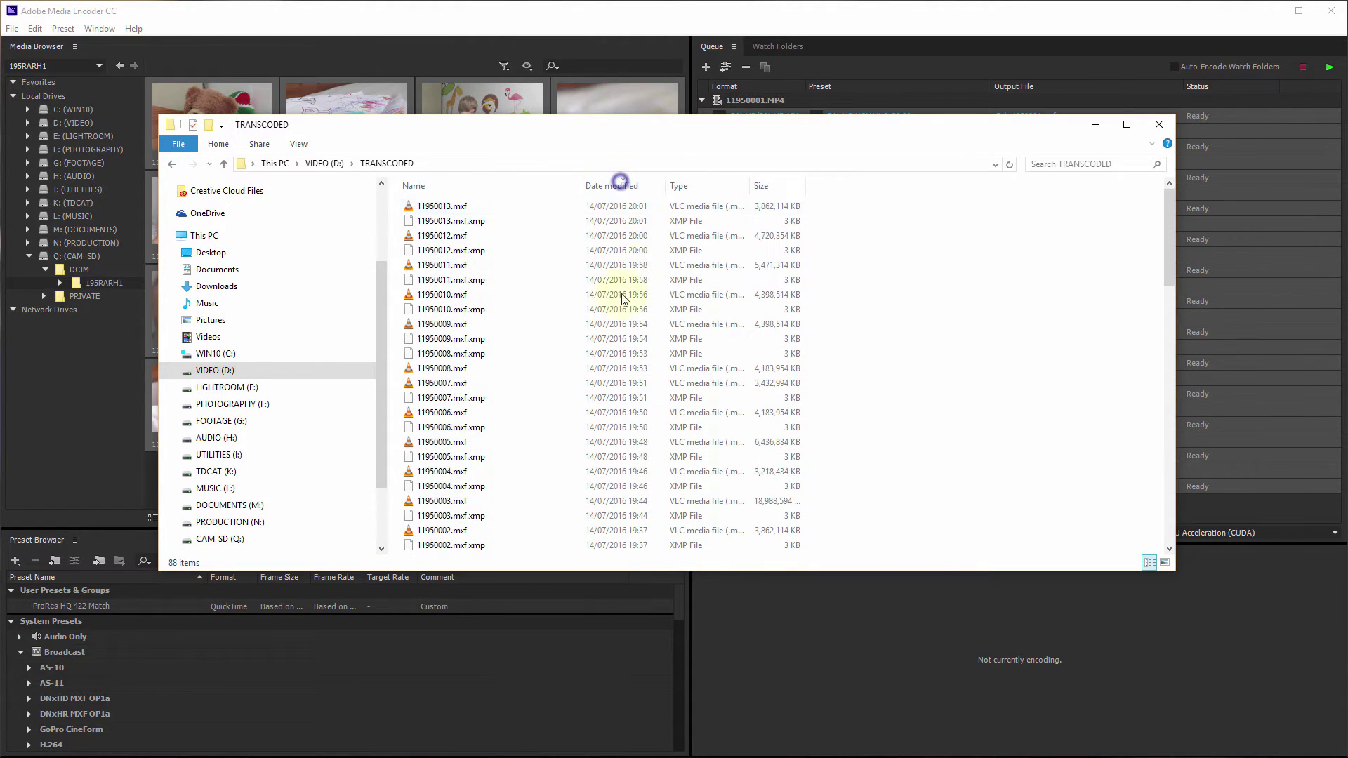
scroll(562, 355, "down", 10)
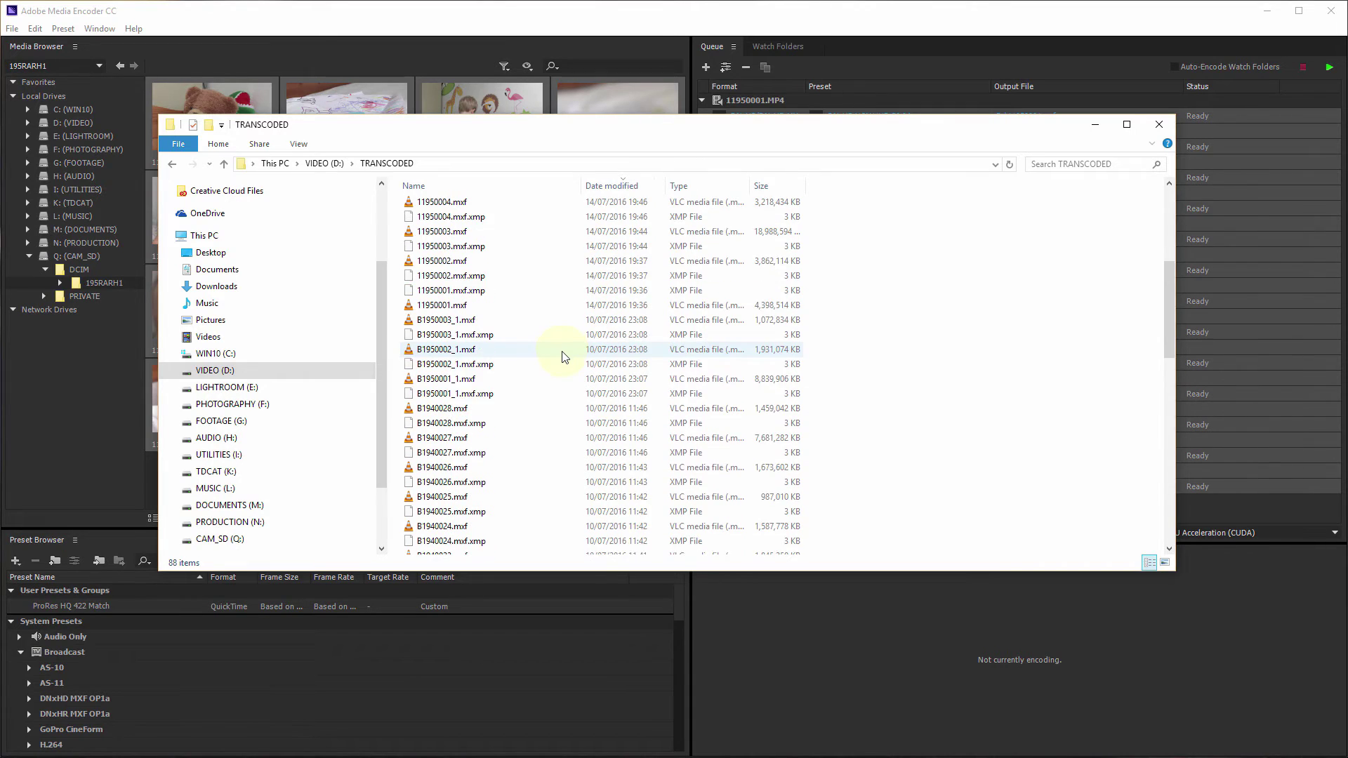
scroll(562, 355, "up", 10)
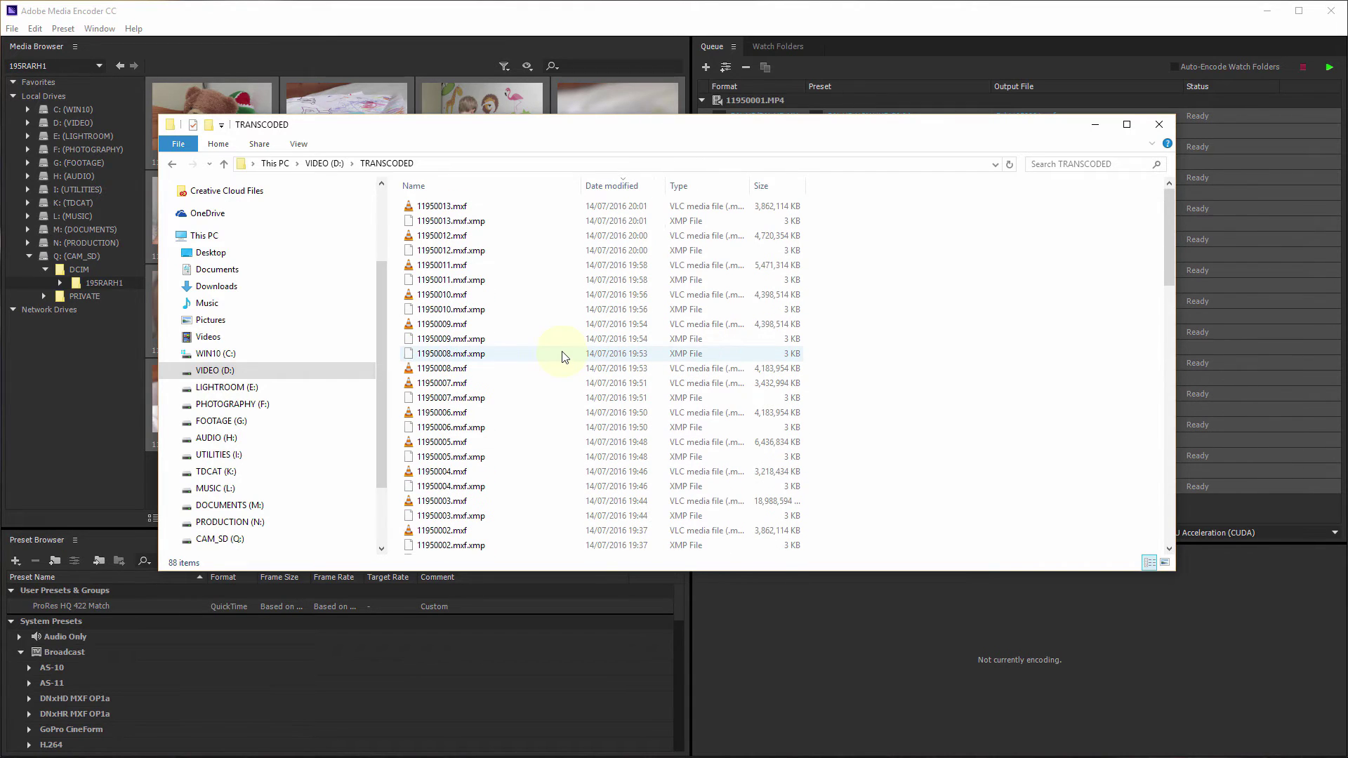
Examine the format, bit rate, resolution and frame rate of 11950012.mxf in MediaInfo
left_click(465, 240)
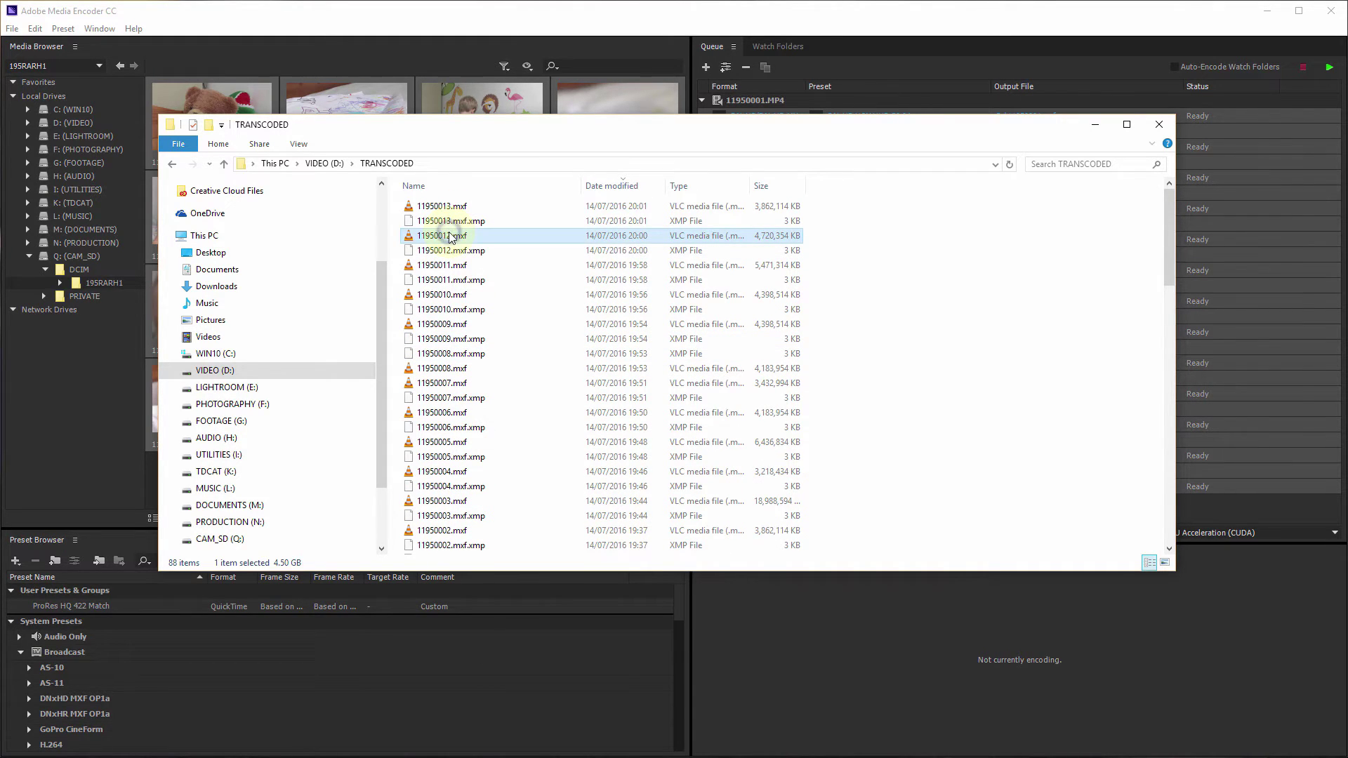
right_click(468, 239)
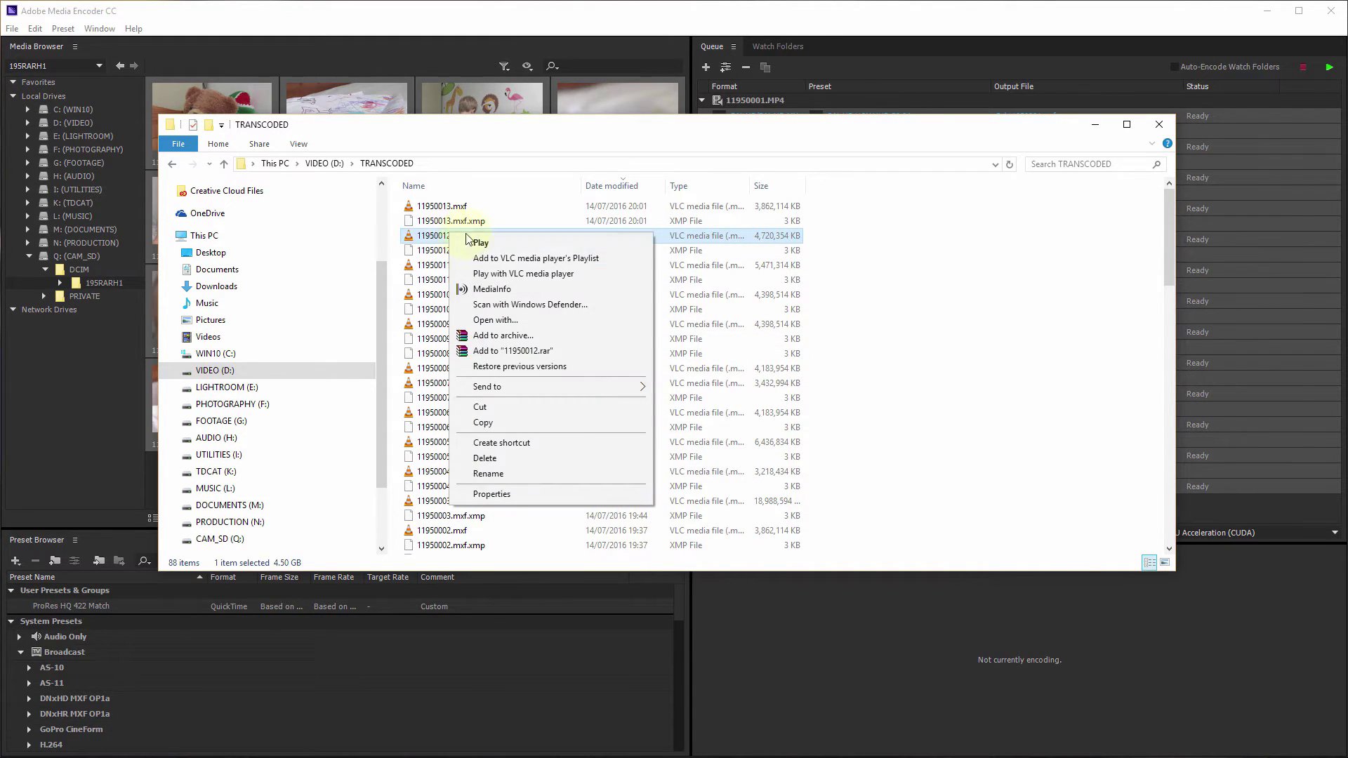
left_click(501, 289)
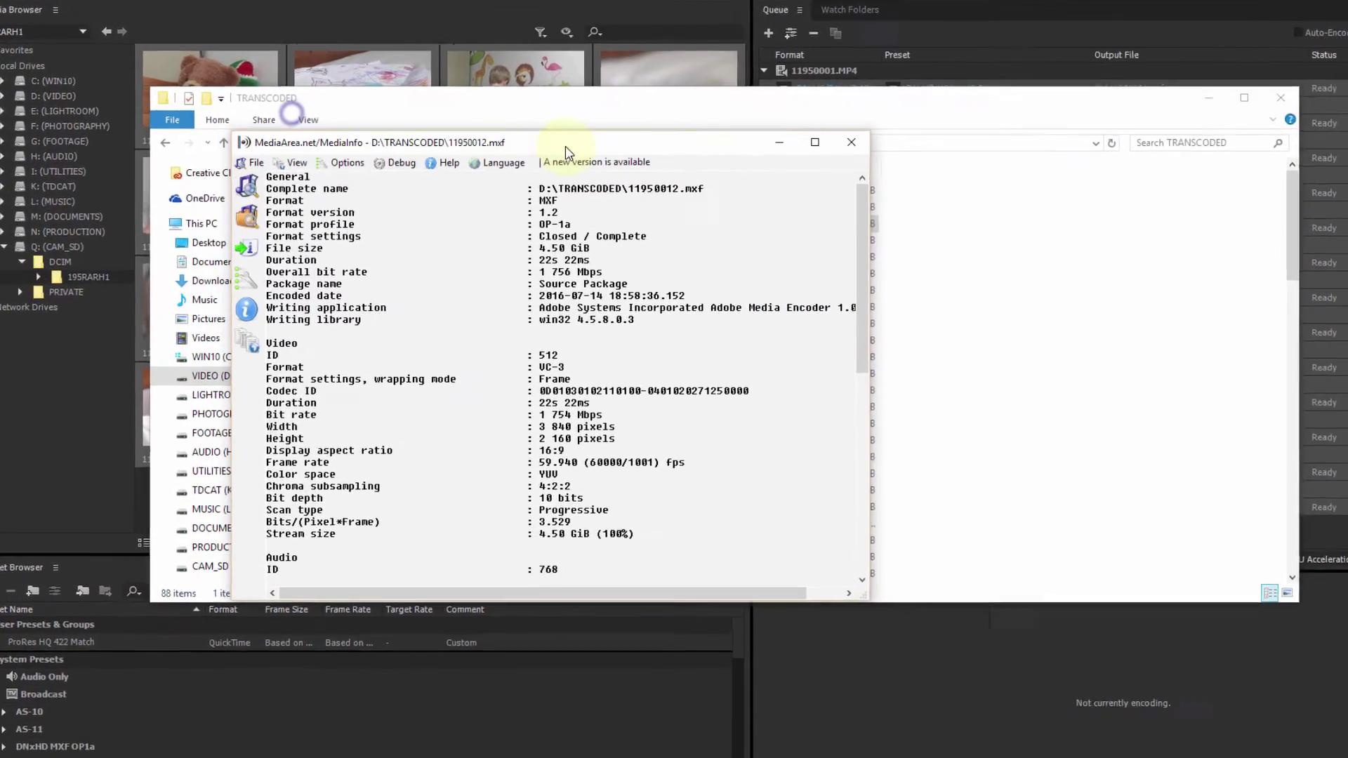
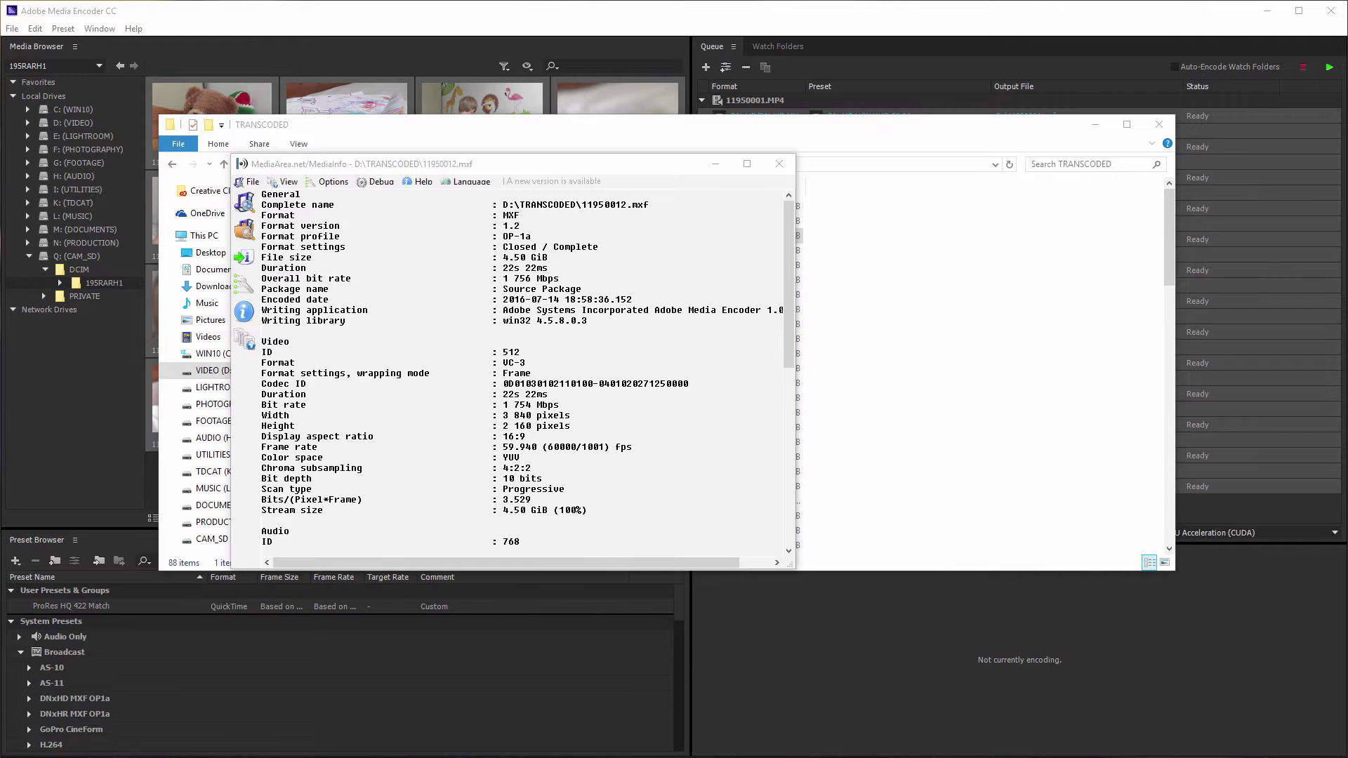
Switch to Calculator beside the MediaInfo report and divide the video bit rate of 1754 Mbps by 8
mouse_move(84, 349)
left_mouse_down()
mouse_move(629, 238)
mouse_move(731, 202)
mouse_move(834, 221)
left_mouse_up()
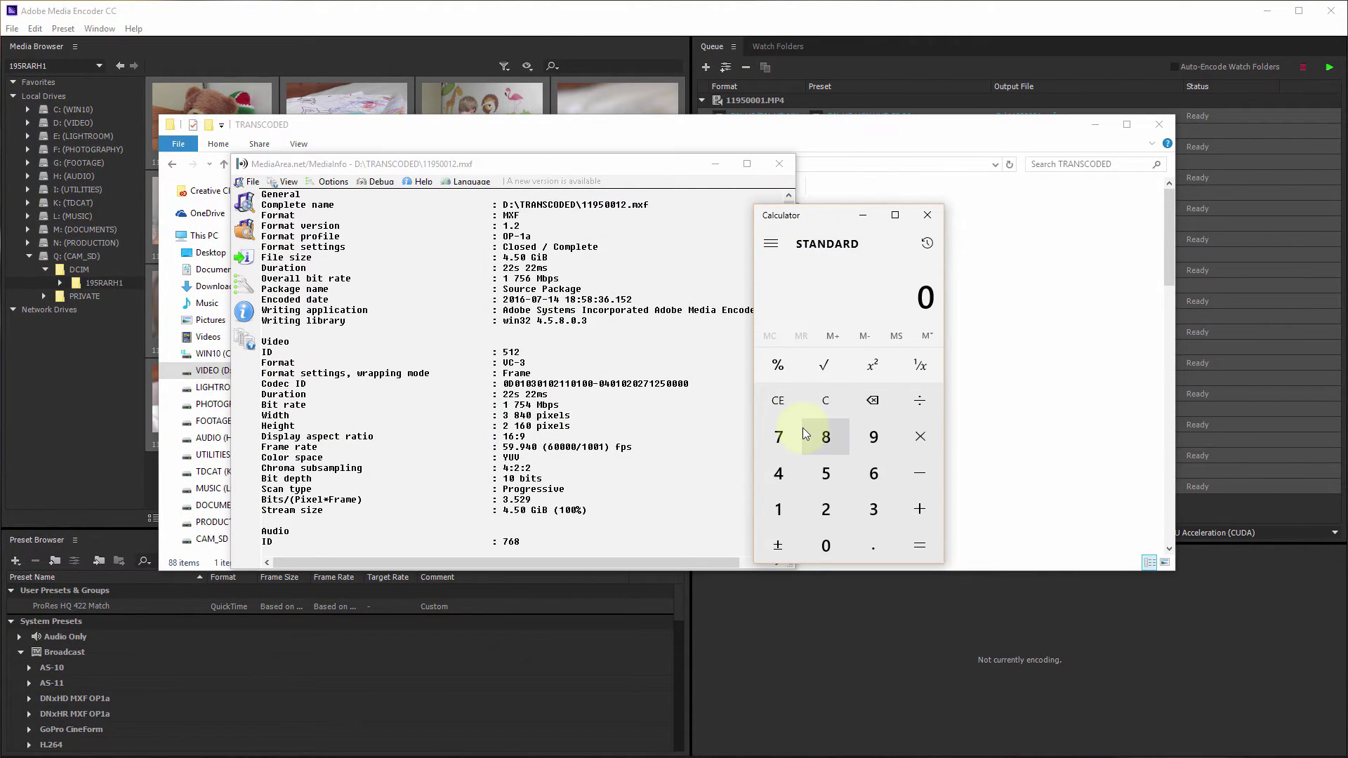
left_click(777, 510)
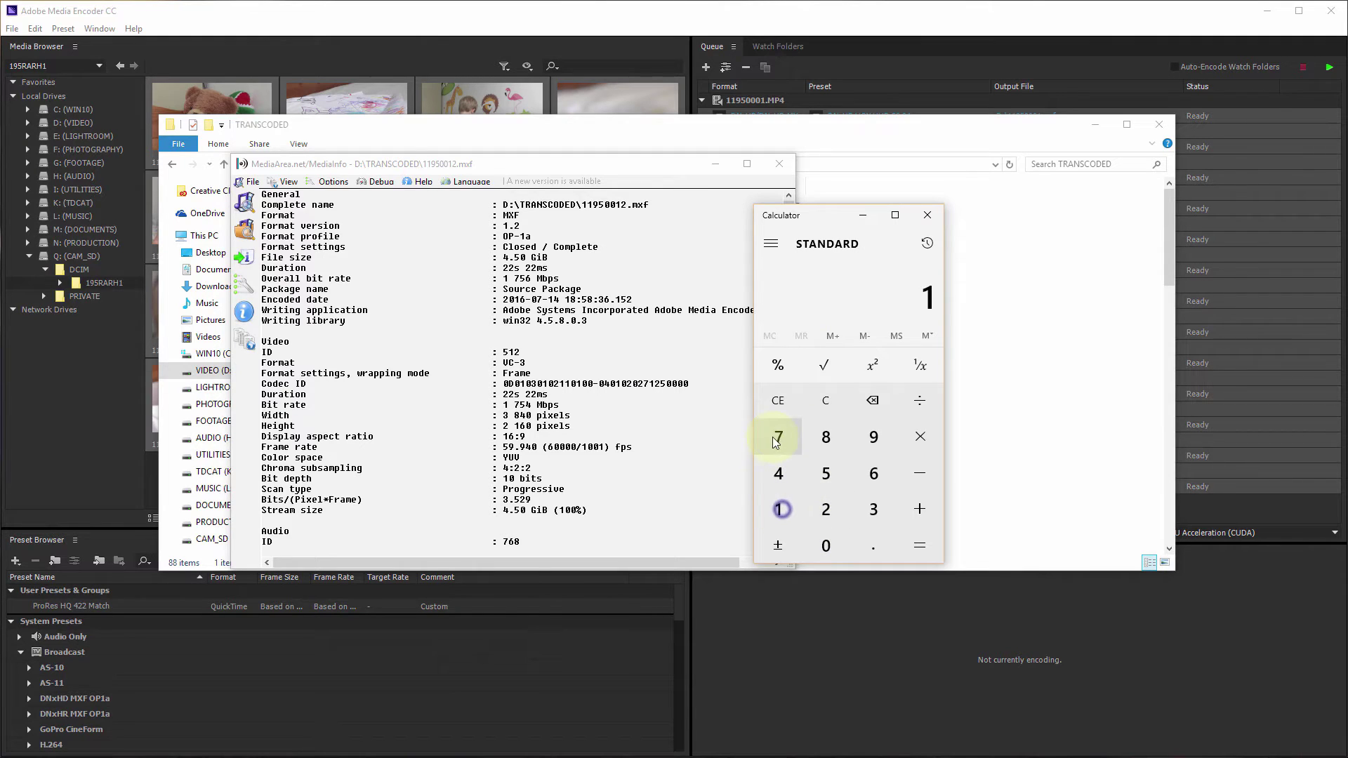
left_click(774, 437)
left_click(826, 474)
left_click(777, 473)
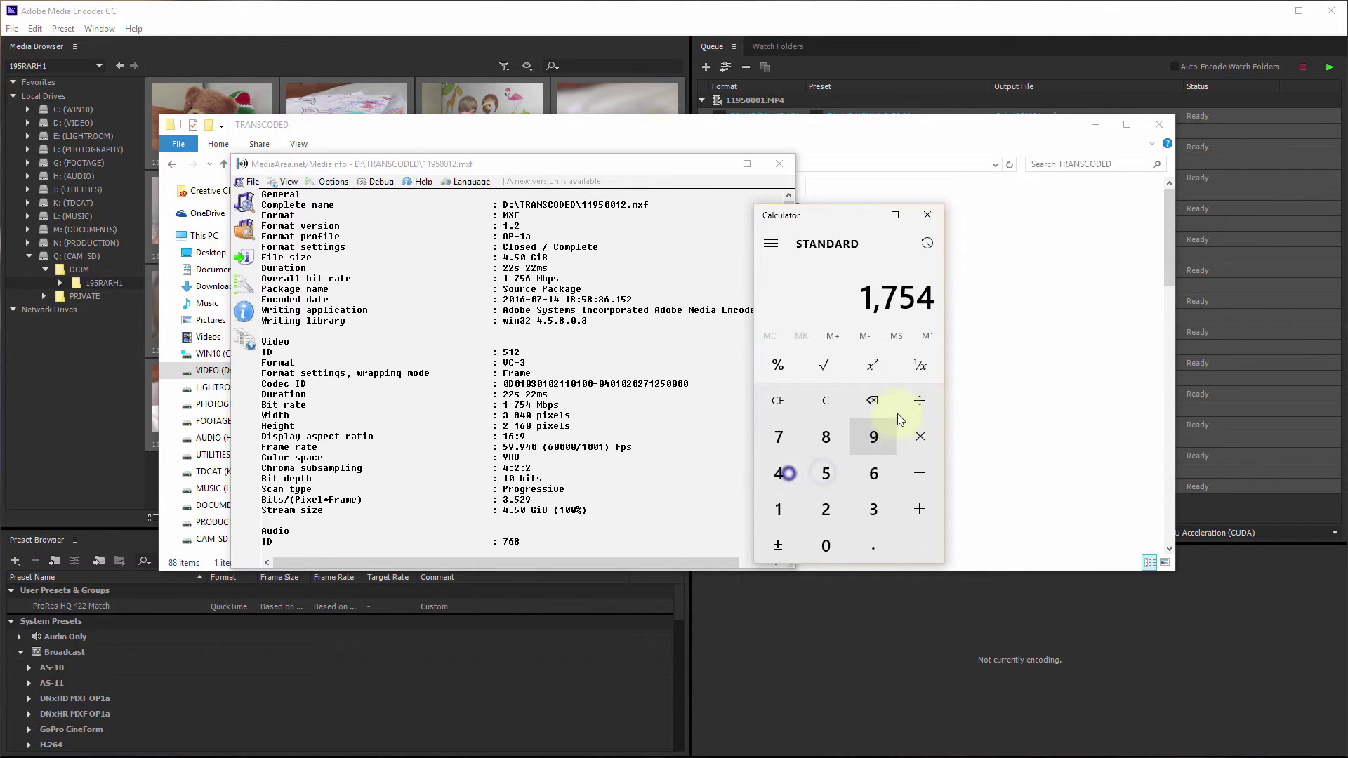
left_click(919, 400)
left_click(825, 436)
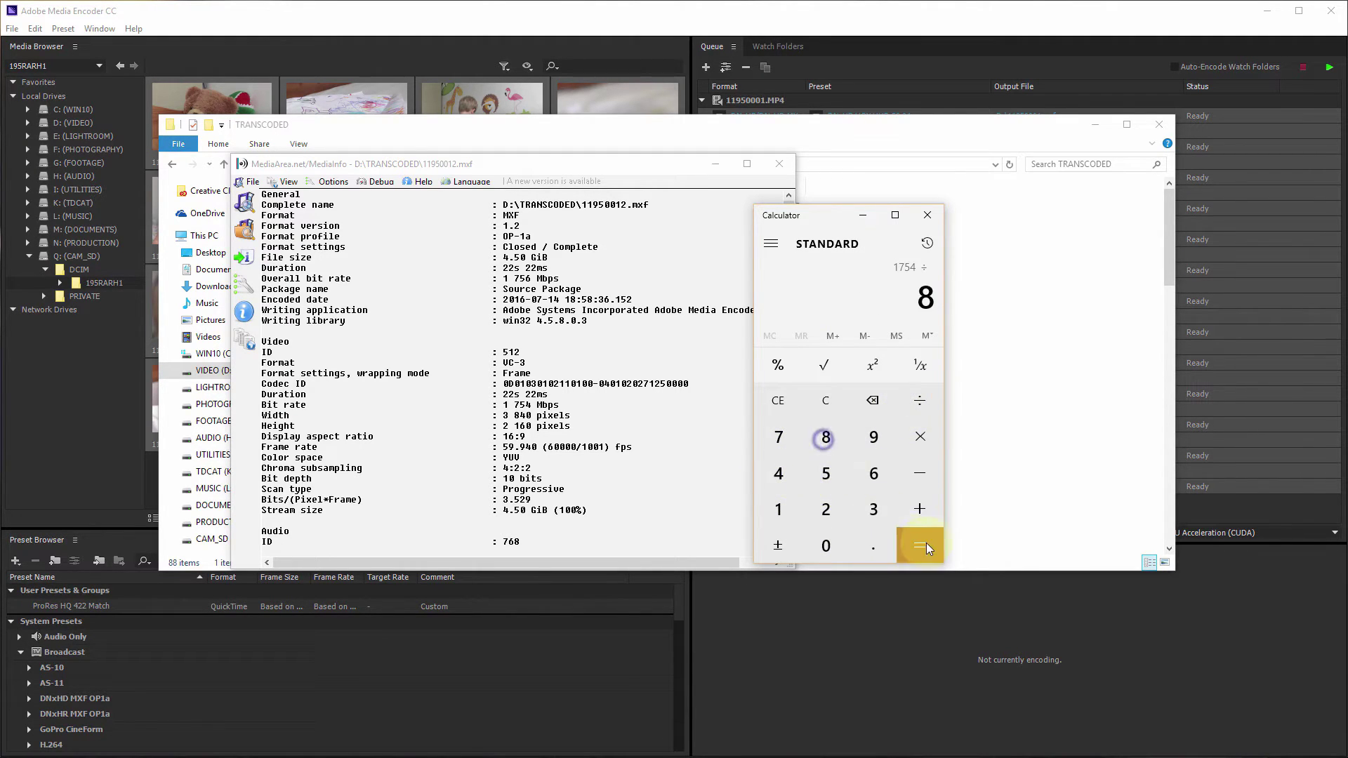
left_click(921, 545)
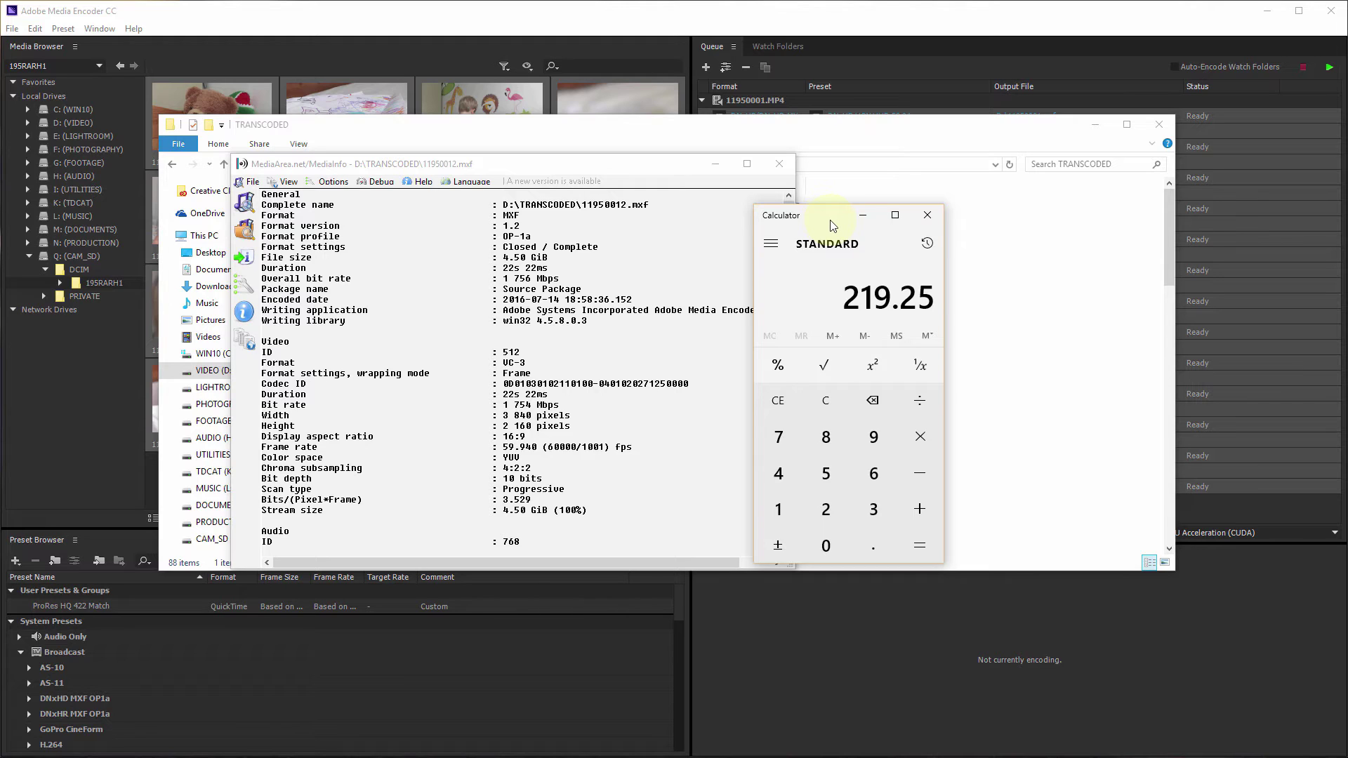
Close Calculator, the MediaInfo report and the TRANSCODED folder window
left_click_drag(831, 225, 697, 276)
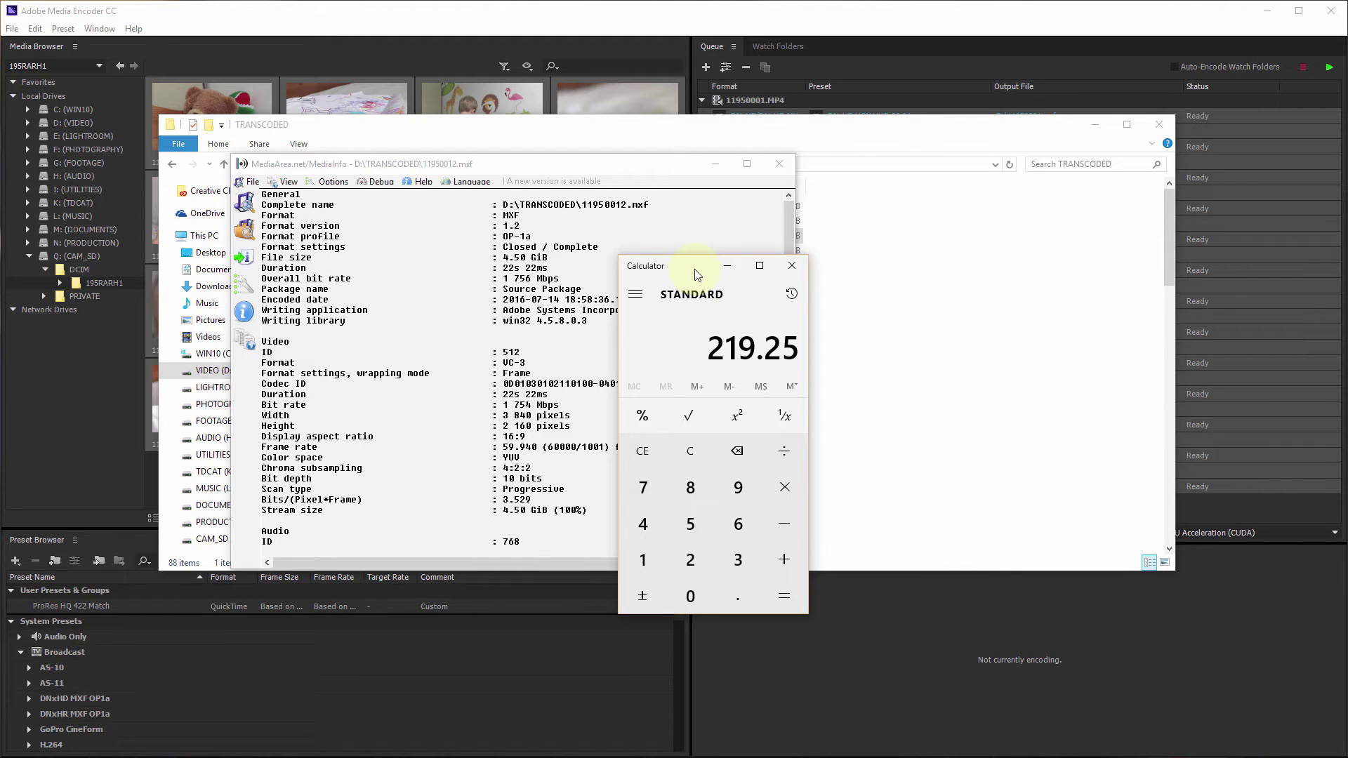
left_click(792, 265)
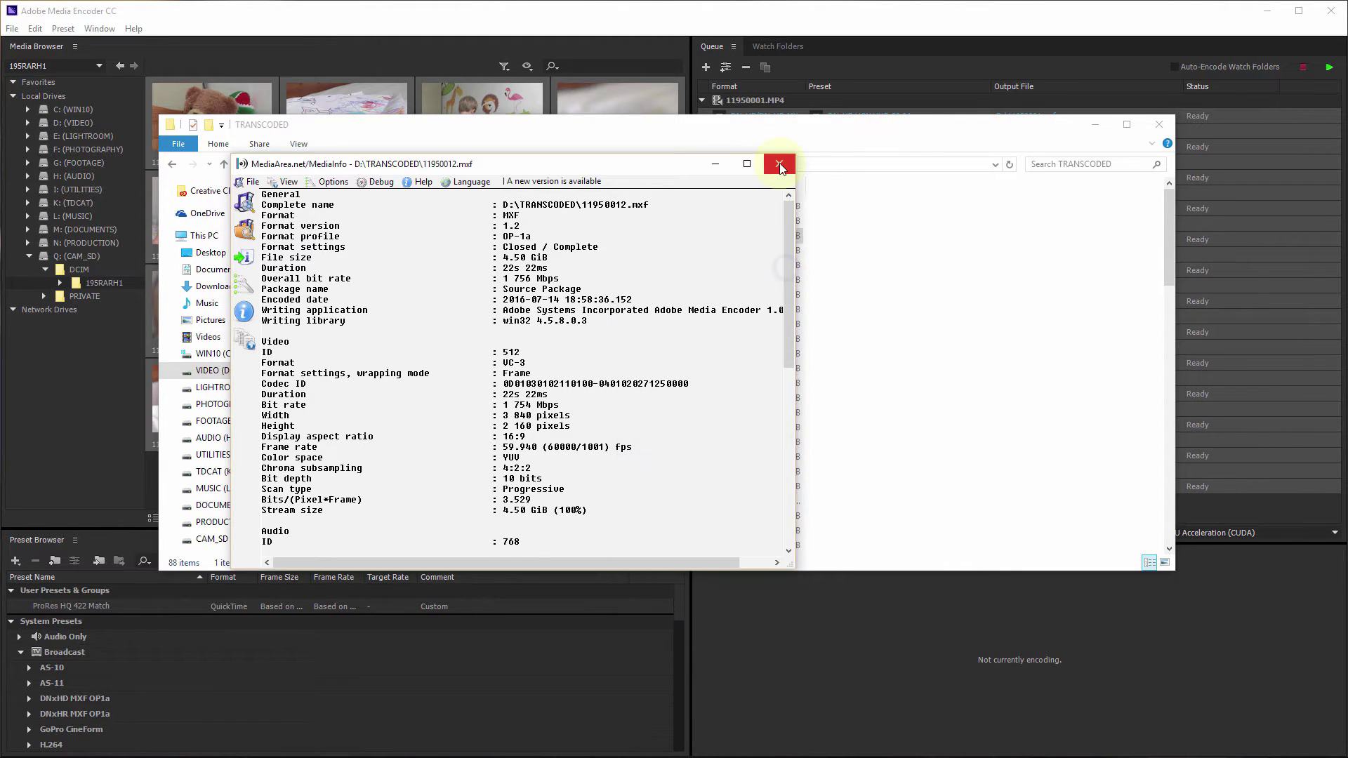
left_click(779, 165)
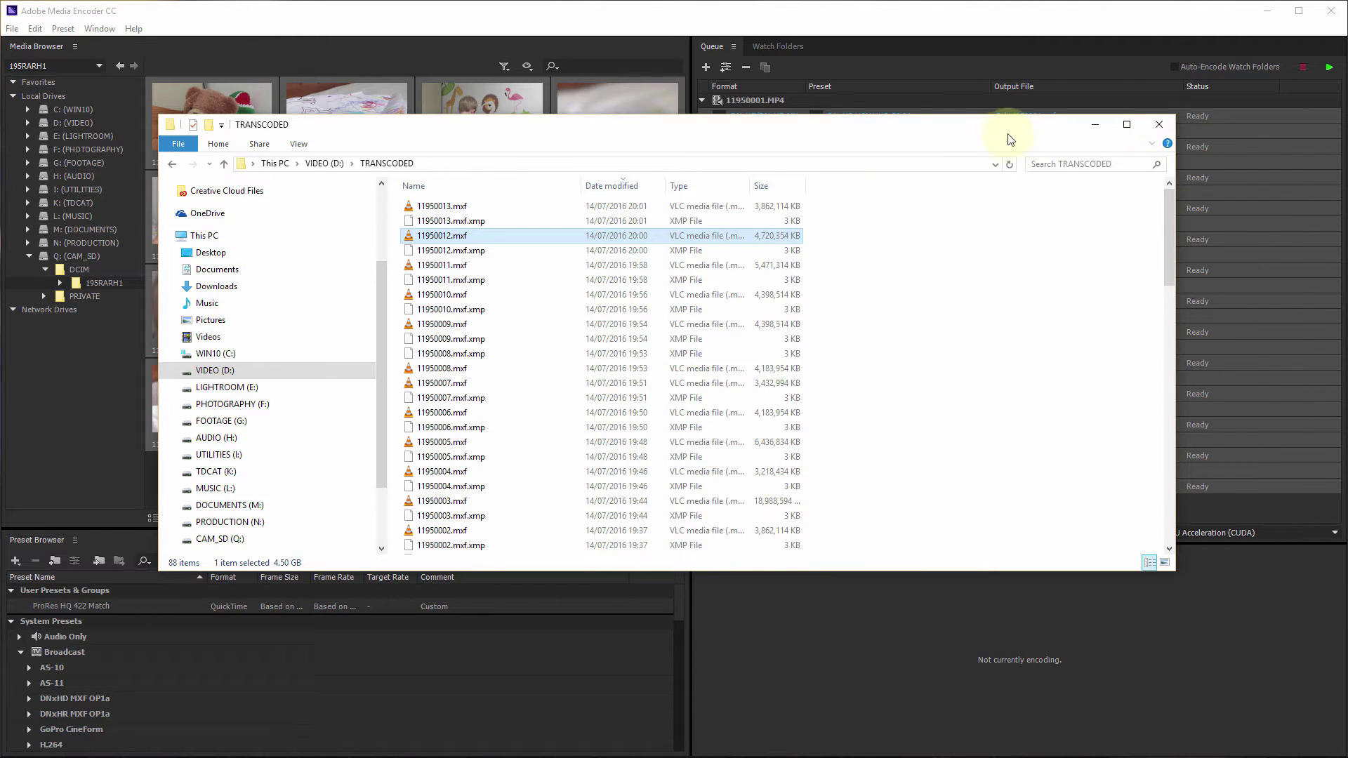
left_click_drag(1009, 134, 1030, 308)
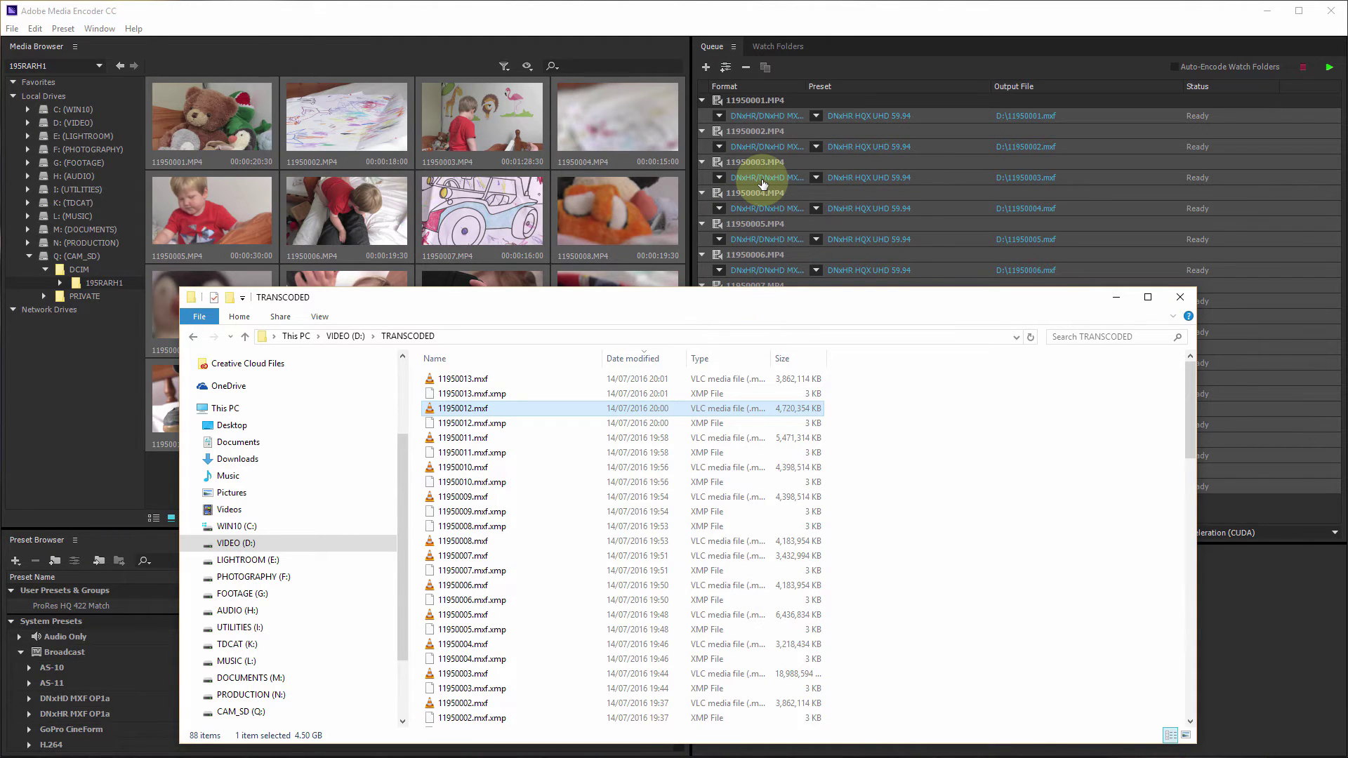
left_click_drag(737, 295, 734, 170)
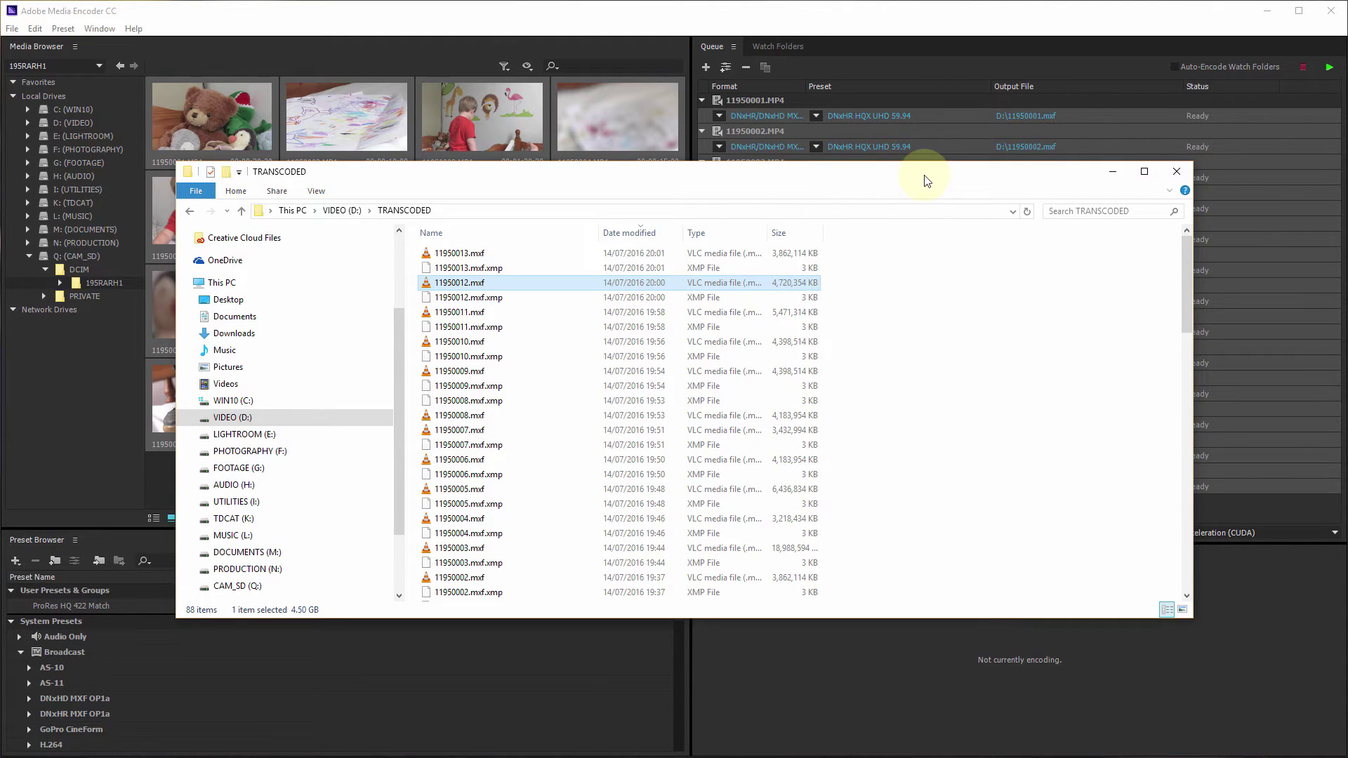
left_click(1177, 172)
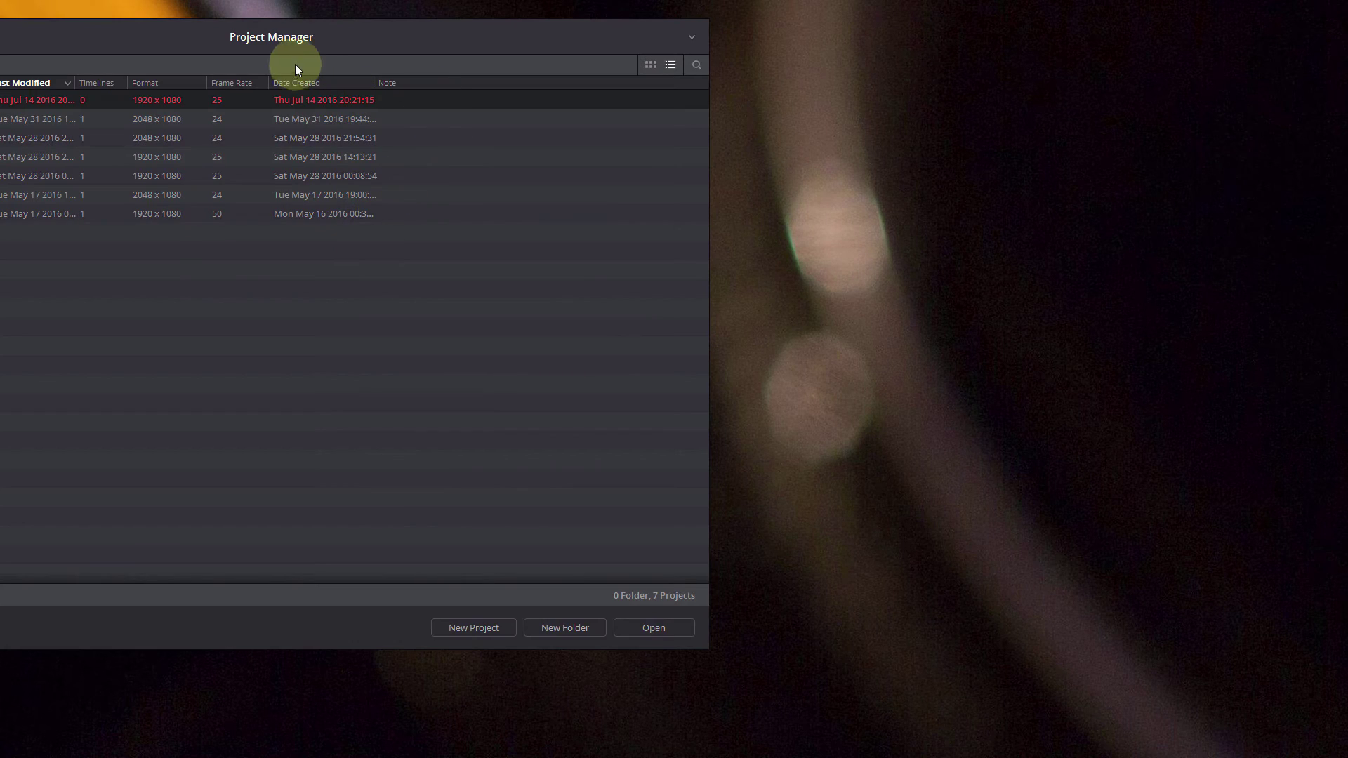
Switch to DaVinci Resolve, open the project settings of Untitled Project and set the timeline resolution to 3840 x 2160 Ultra HD
left_click_drag(314, 47, 676, 53)
right_click(410, 112)
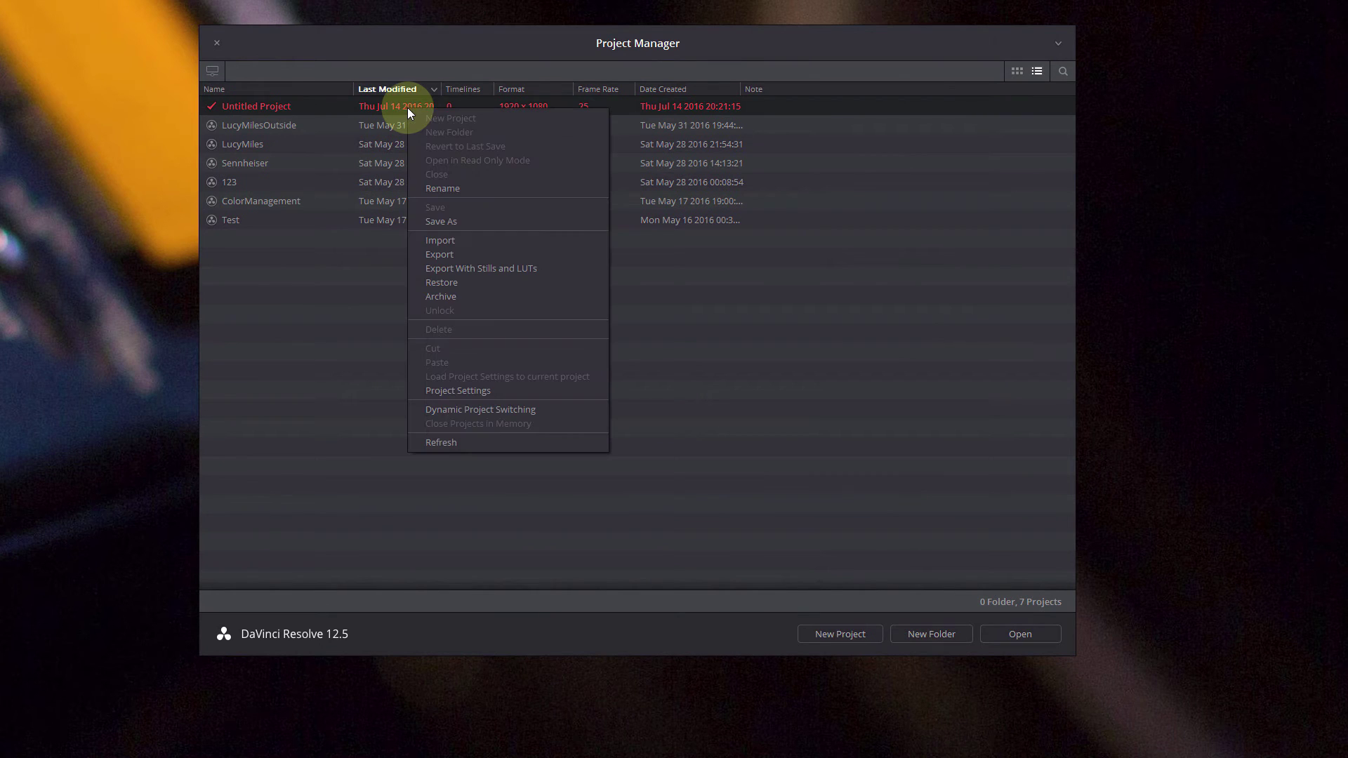
left_click(461, 394)
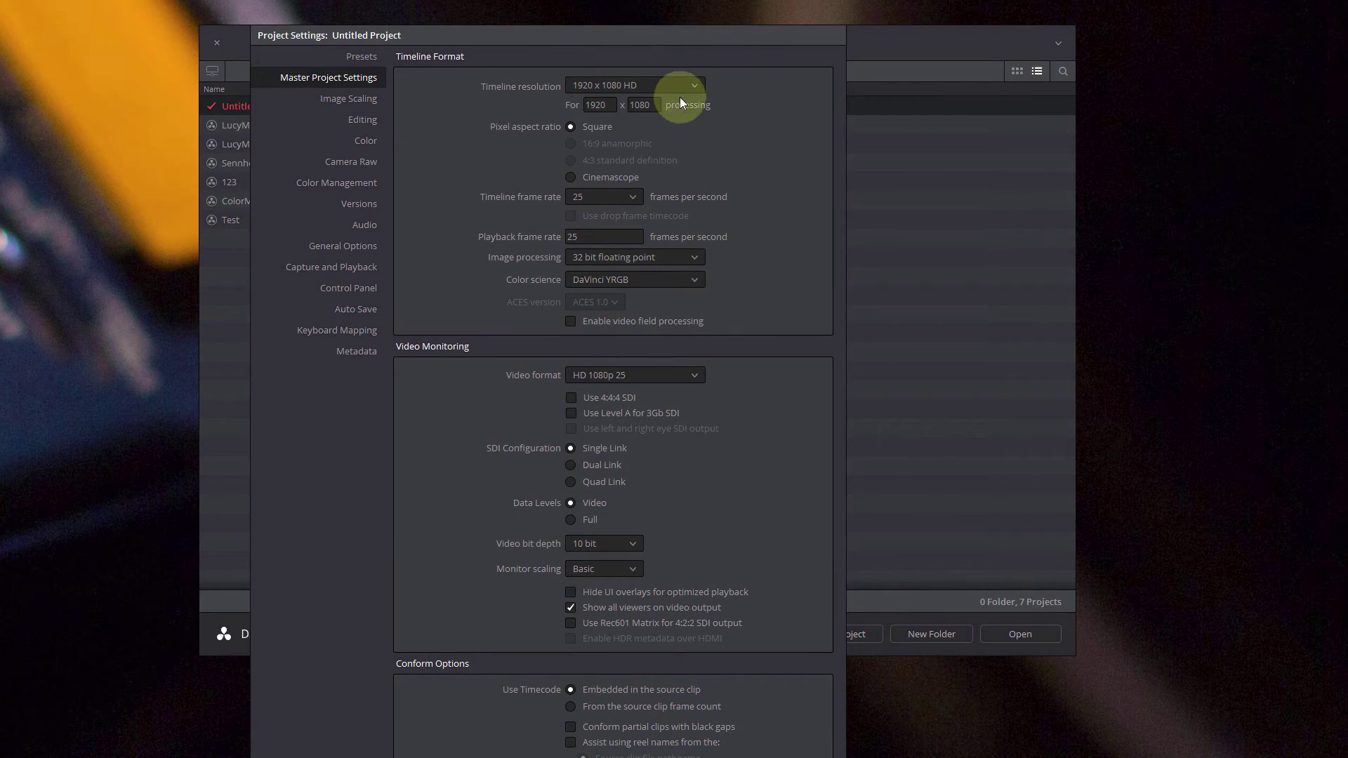
left_click(688, 86)
scroll(663, 193, "down", 5)
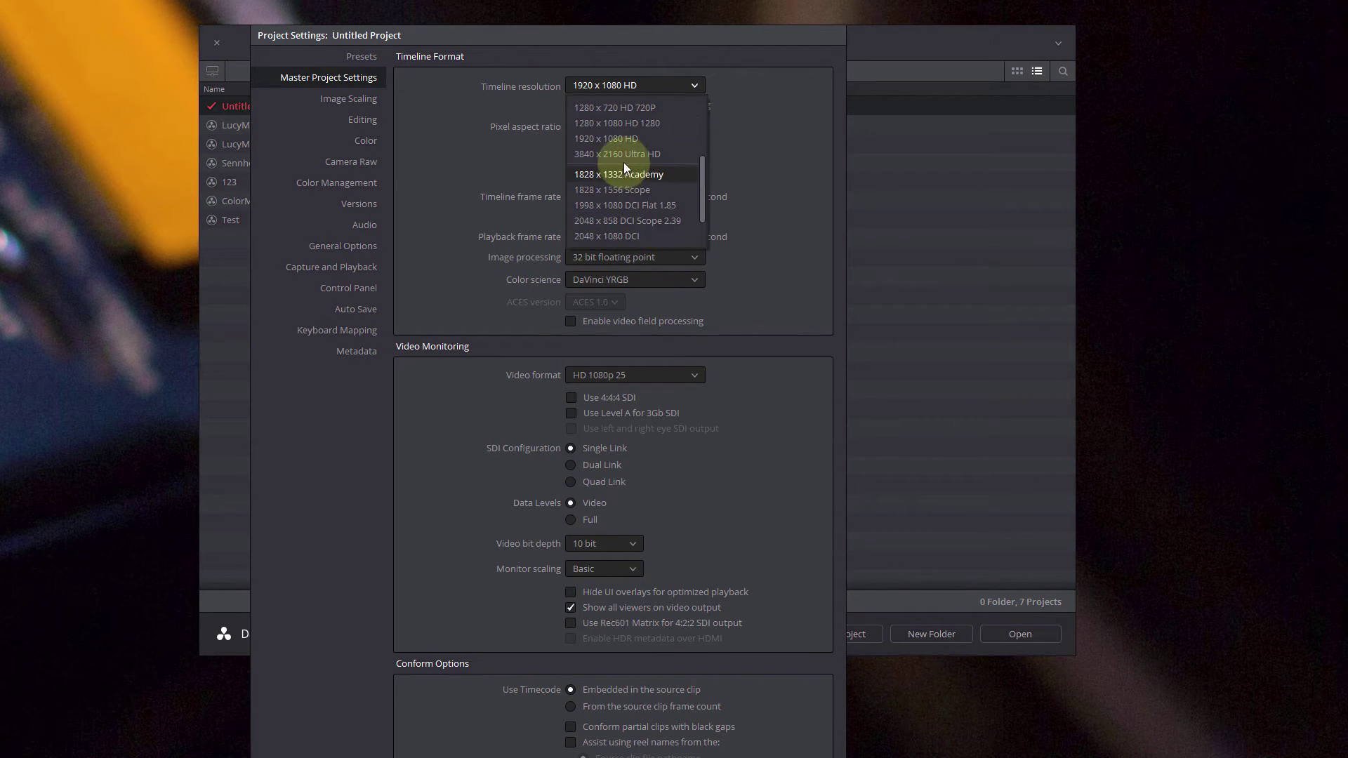
left_click(624, 160)
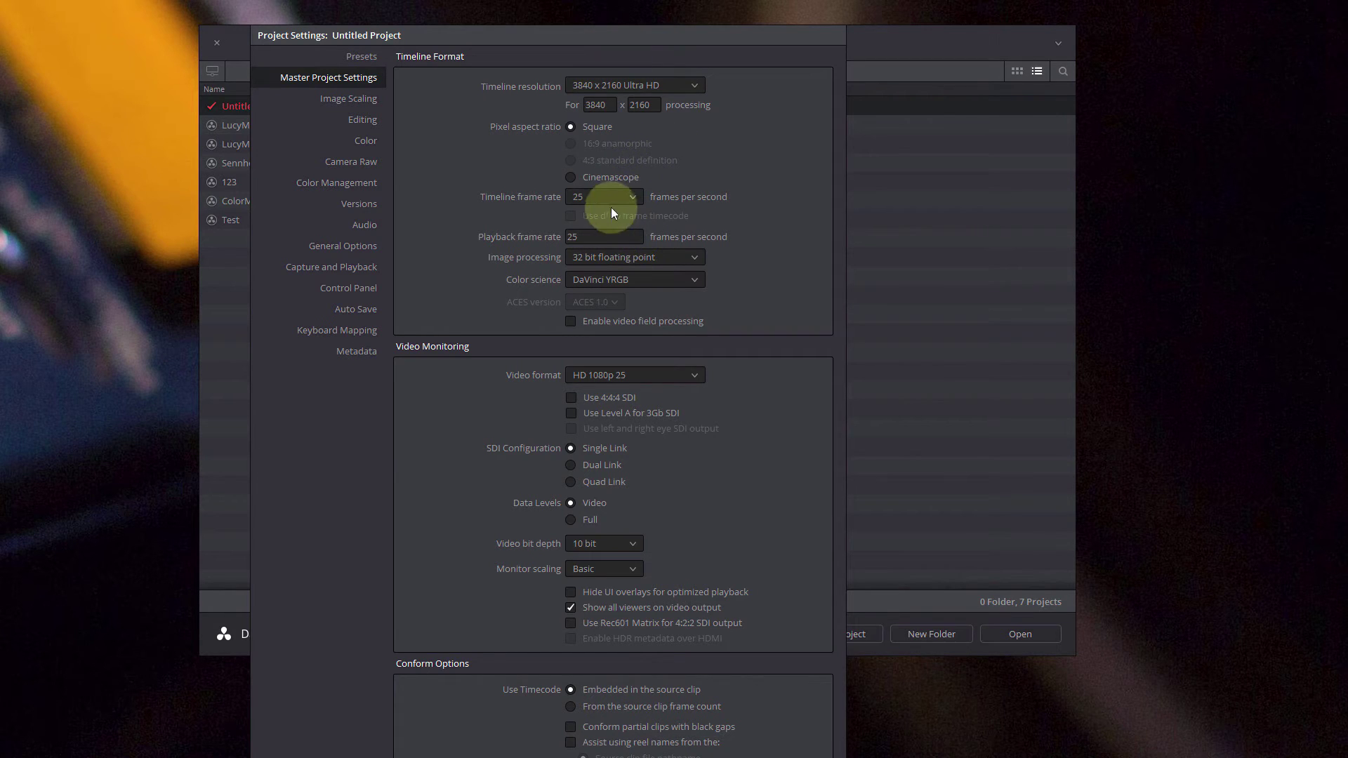
Set both the timeline frame rate and the playback frame rate to 59.94 frames per second
left_click(633, 199)
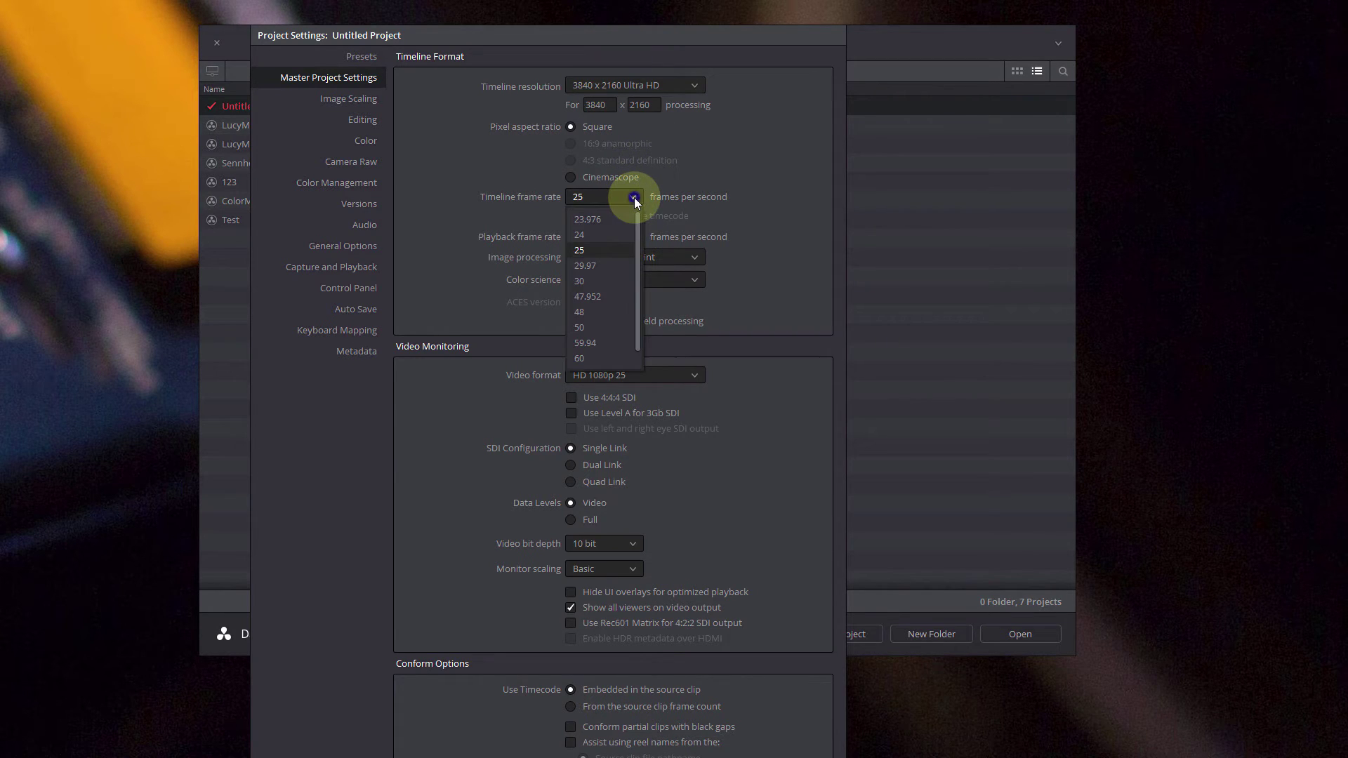
left_click(595, 341)
left_click(612, 236)
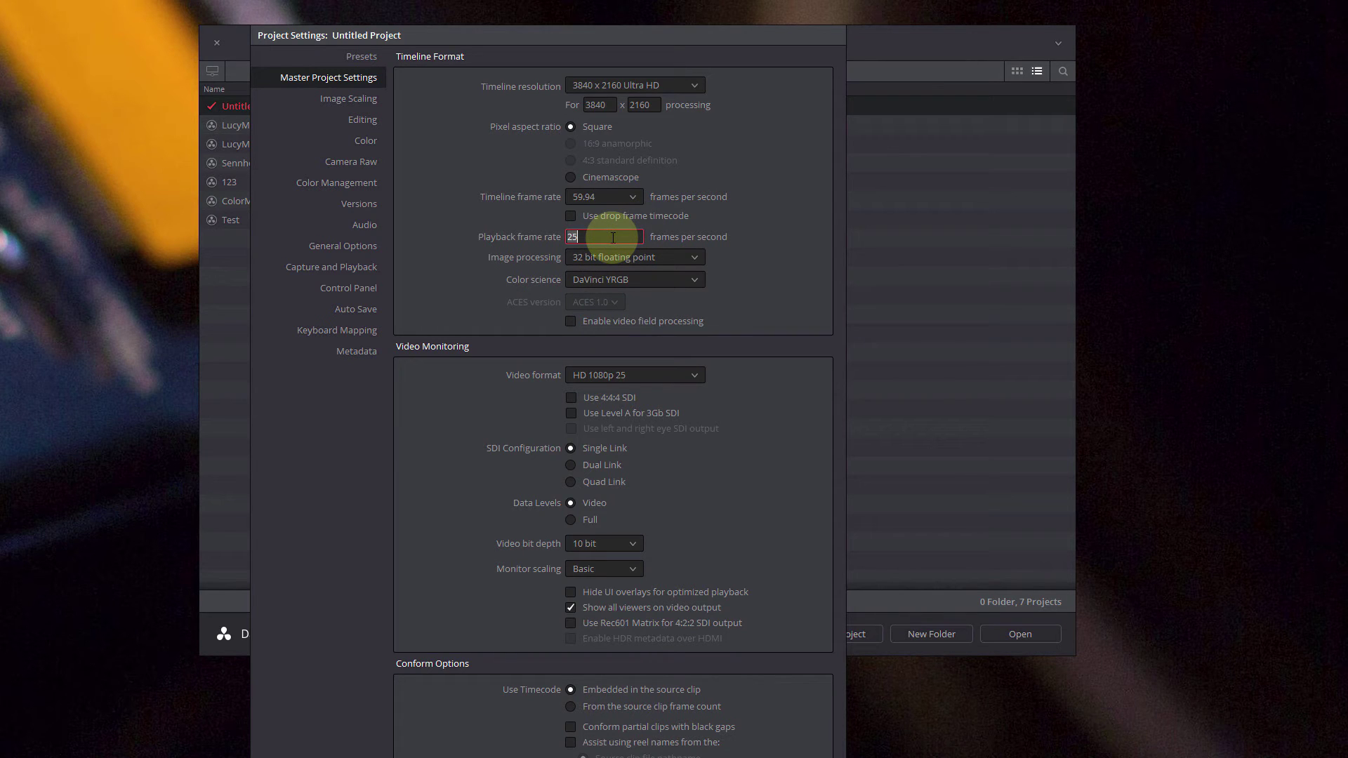
type("59.94")
Set the video monitoring format of the project to UHD 2160p 59.94
left_click(678, 382)
scroll(634, 461, "down", 10)
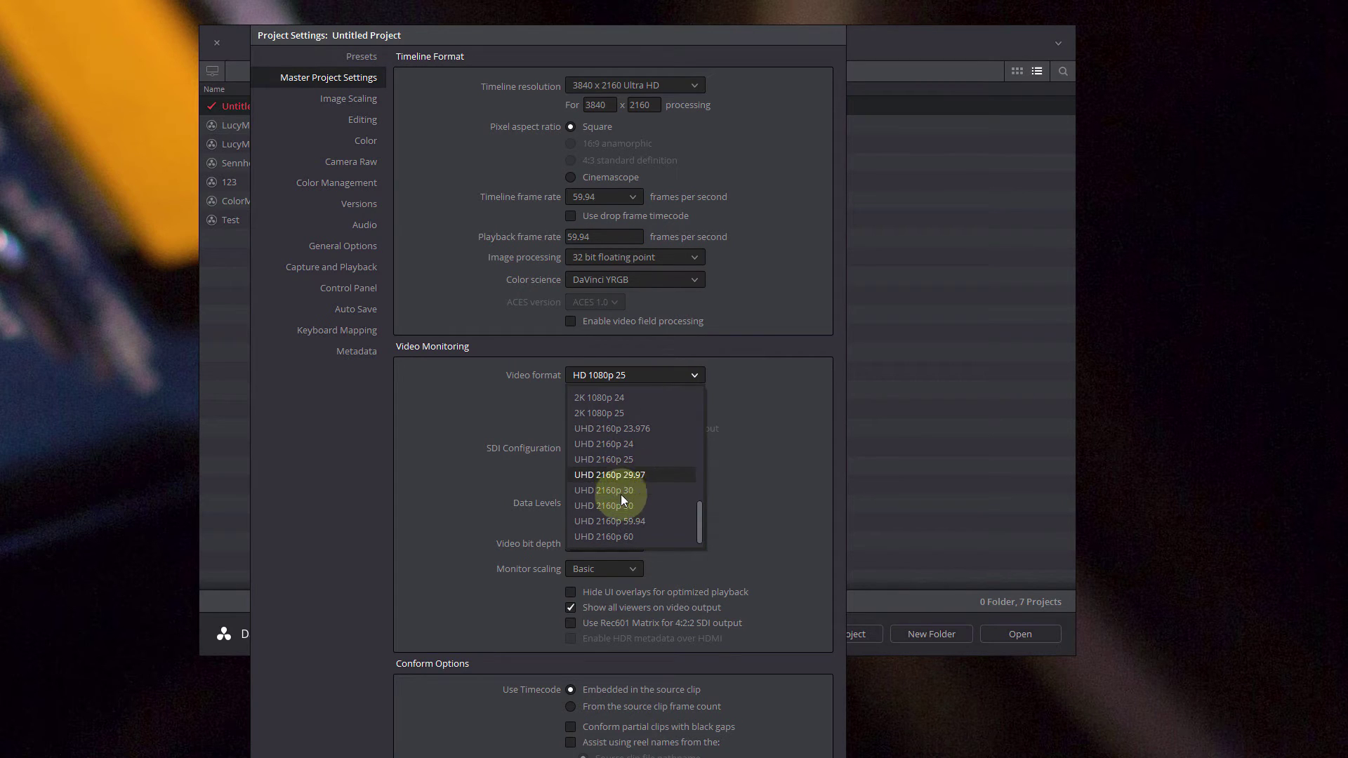
left_click(622, 520)
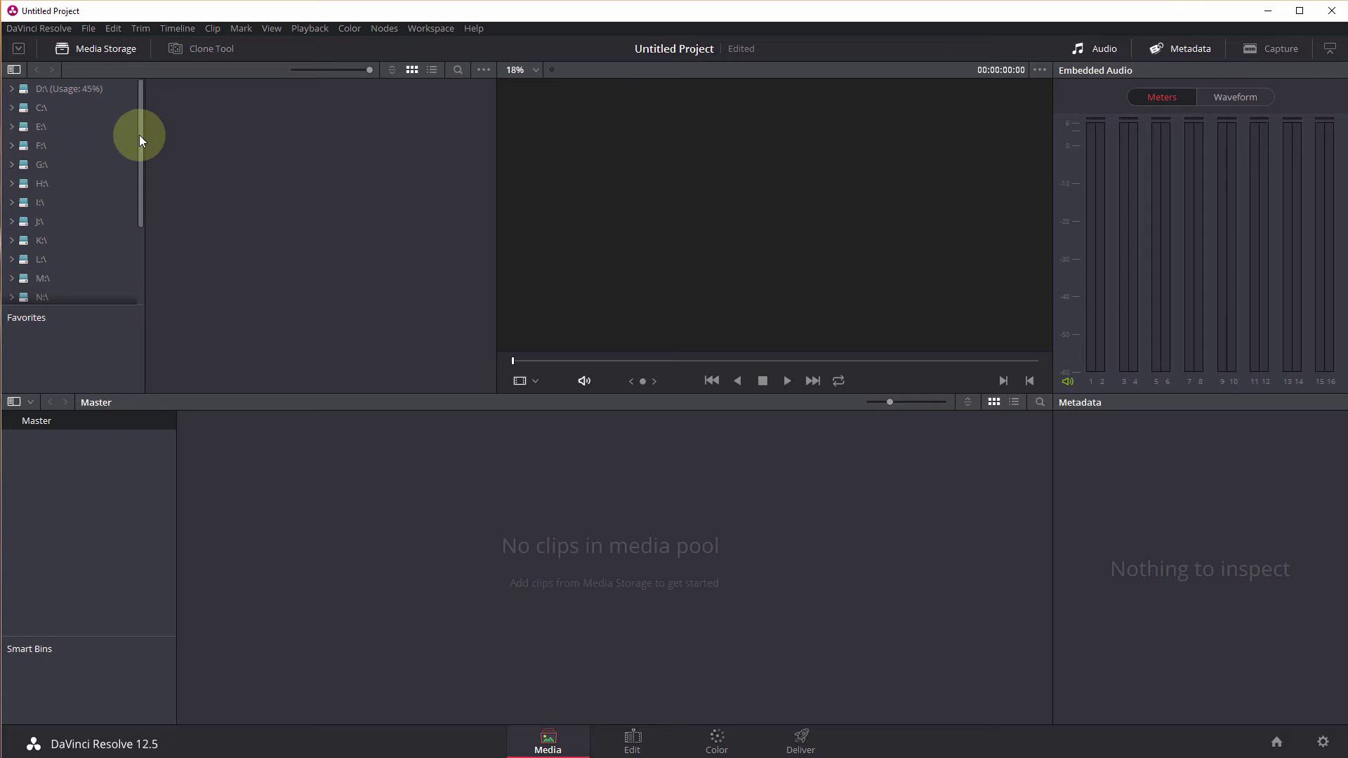
Open the TRANSCODED folder on drive D: in Media Storage and shrink the clip thumbnails to show the last clips together
left_click_drag(139, 135, 141, 105)
left_click(65, 88)
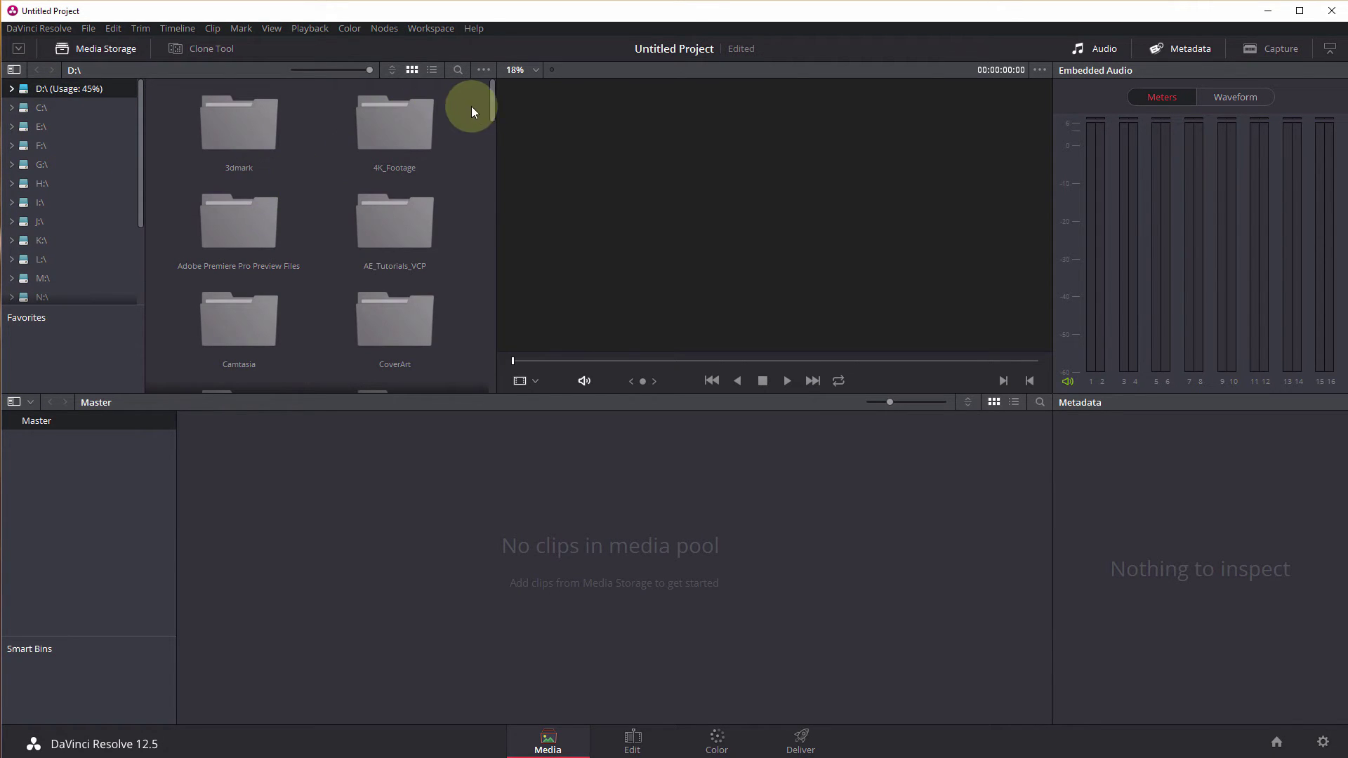
left_click_drag(491, 105, 495, 268)
double_click(418, 177)
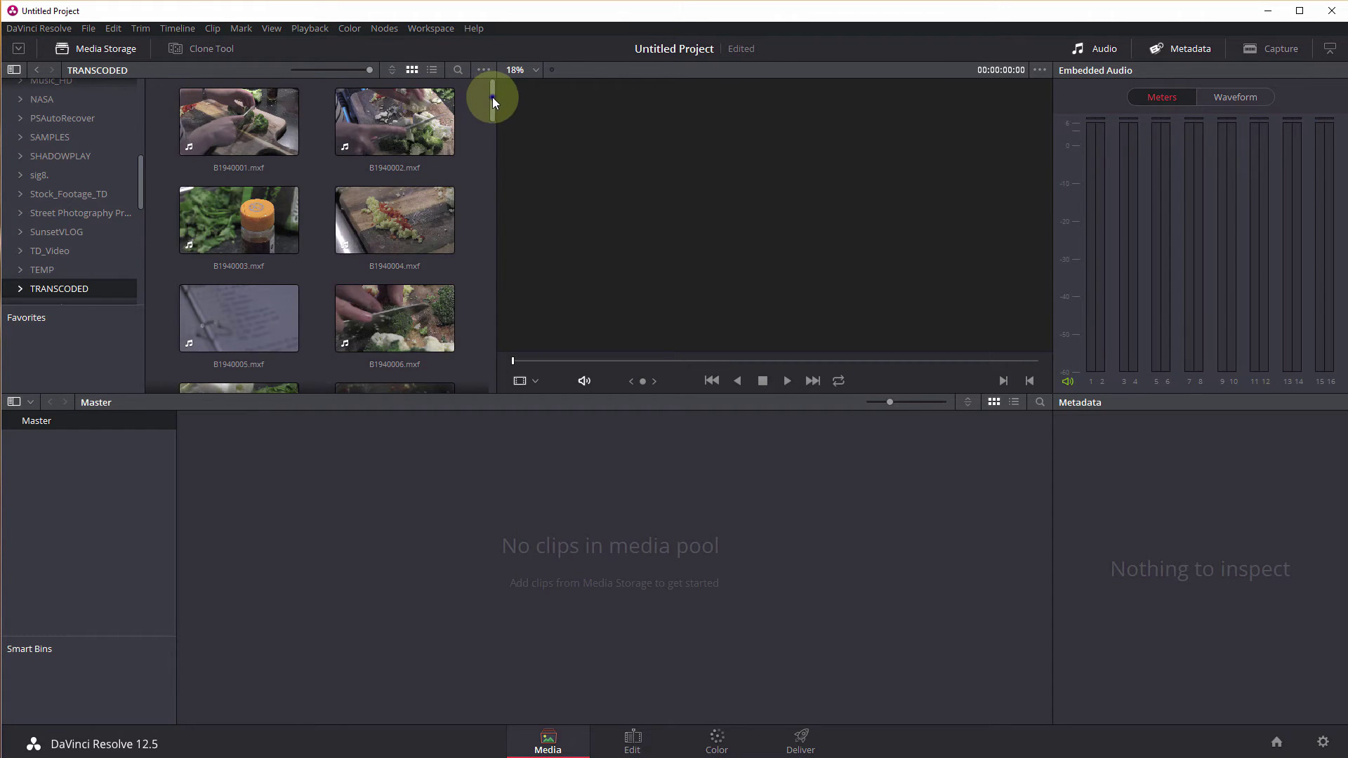
left_click_drag(491, 97, 501, 385)
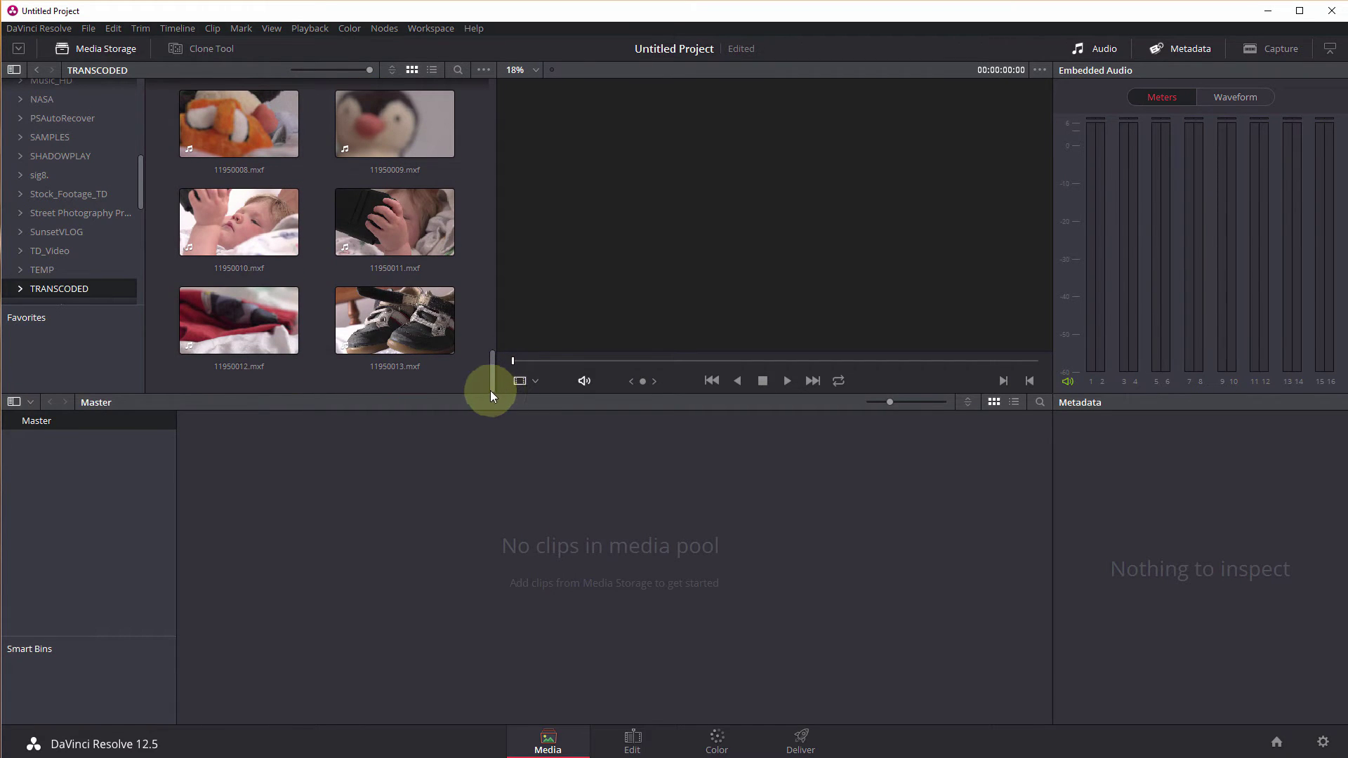
left_click_drag(372, 70, 310, 73)
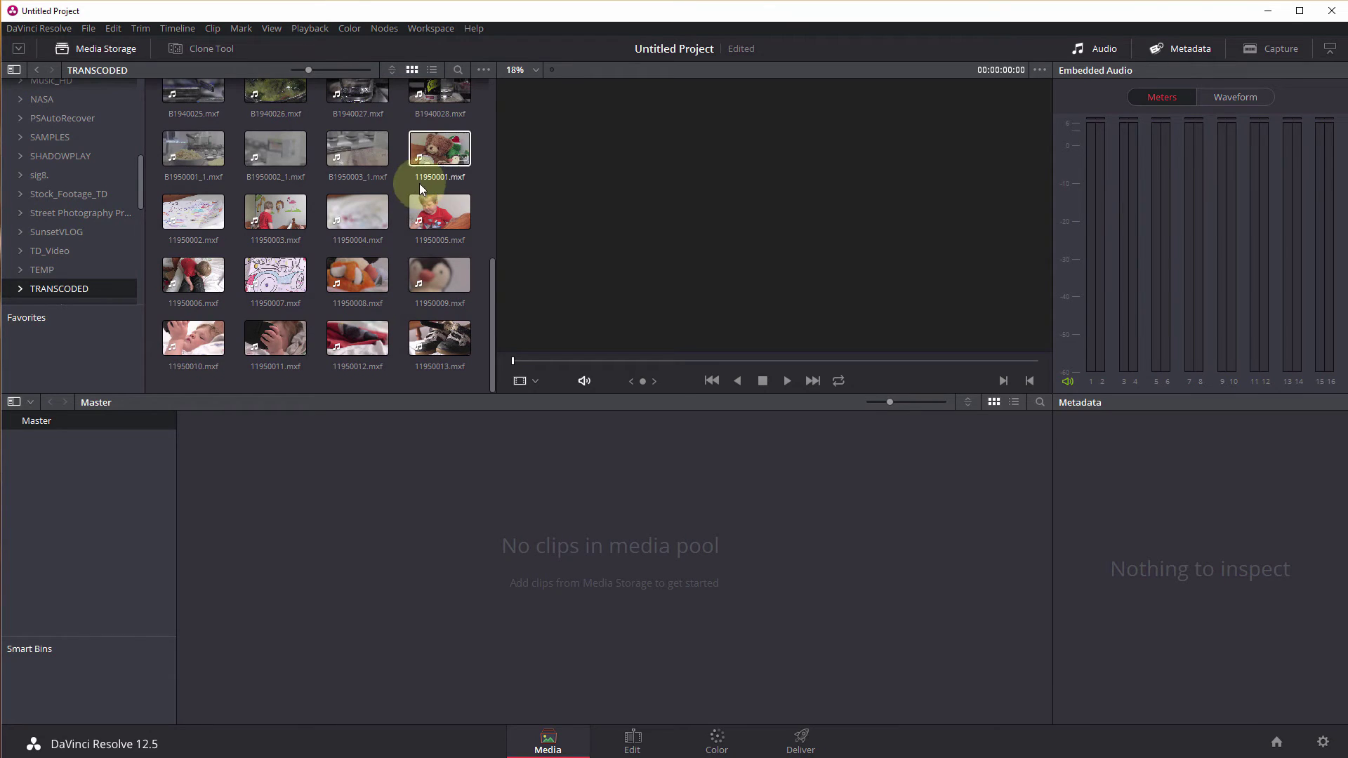
Add the clips 11950001.mxf to 11950013.mxf from the TRANSCODED folder to the Master bin of the media pool
left_click(432, 150)
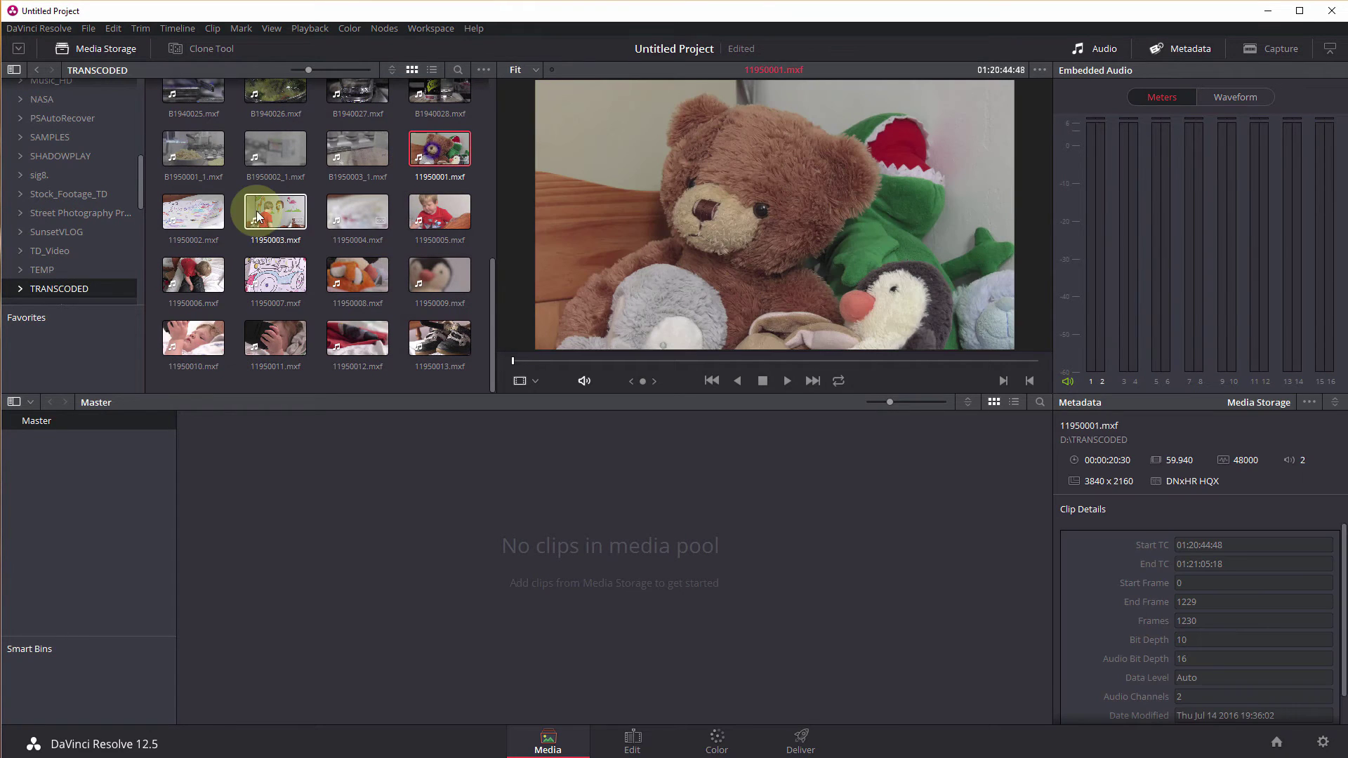
left_click(206, 216, "ctrl")
left_click(275, 212, "ctrl")
left_click(358, 212, "ctrl")
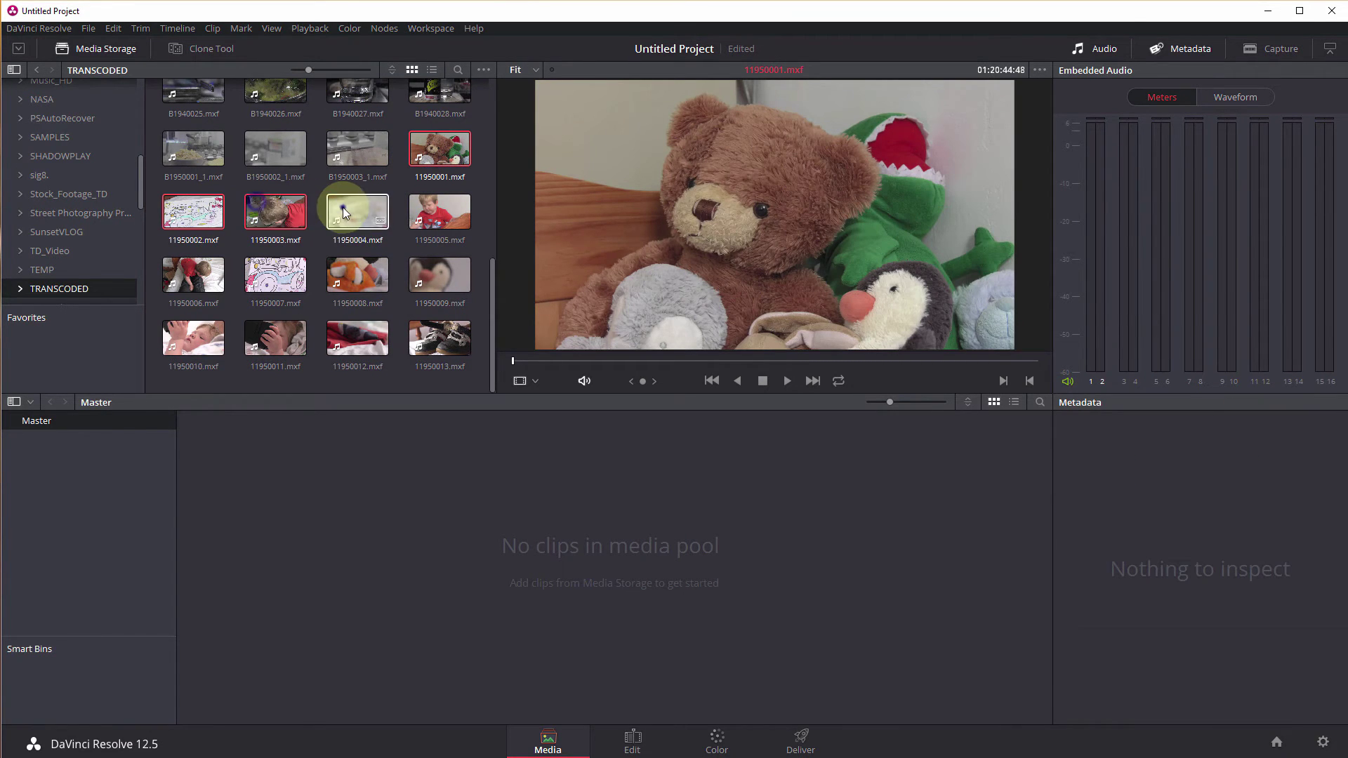
left_click(440, 212, "ctrl")
left_click(434, 275, "ctrl")
left_click(357, 275, "ctrl")
left_click(275, 275, "ctrl")
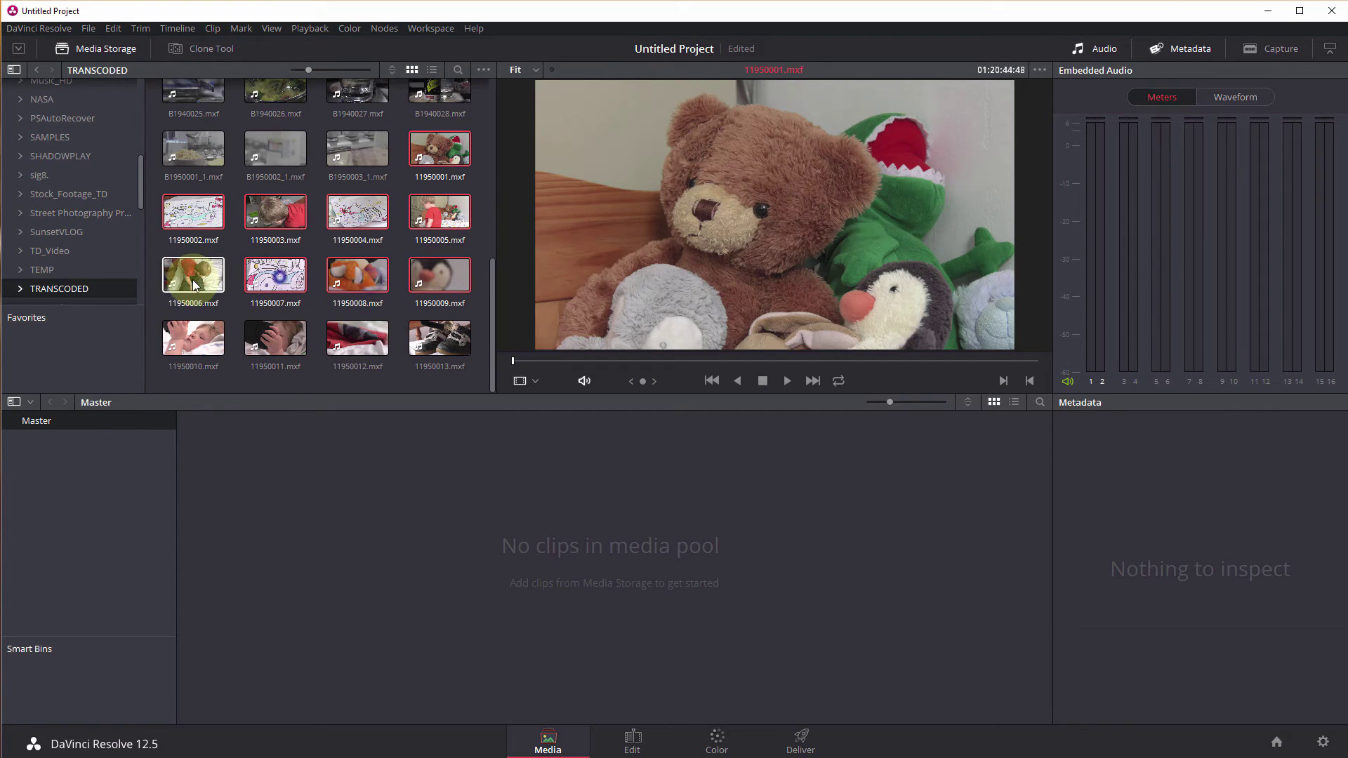
left_click(193, 275, "ctrl")
left_click(187, 337, "ctrl")
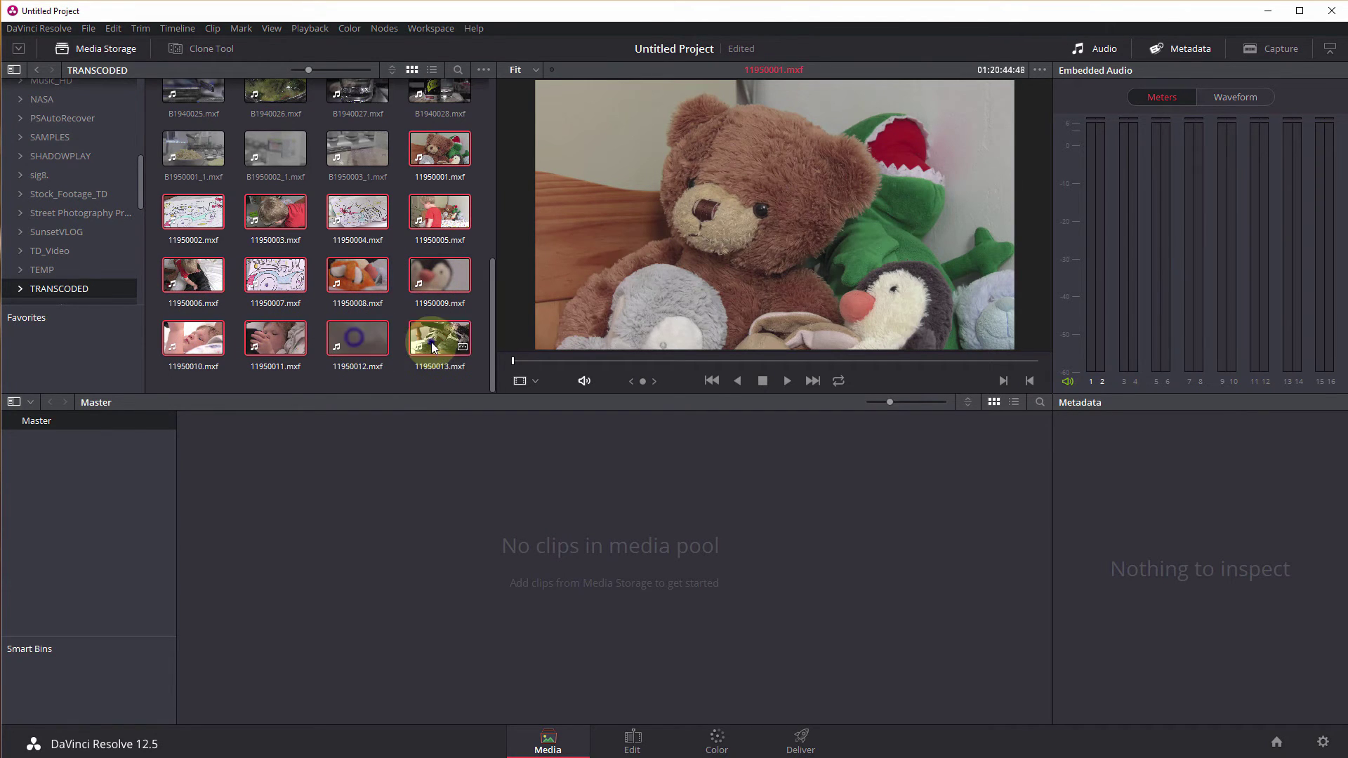
left_click_drag(419, 334, 519, 523)
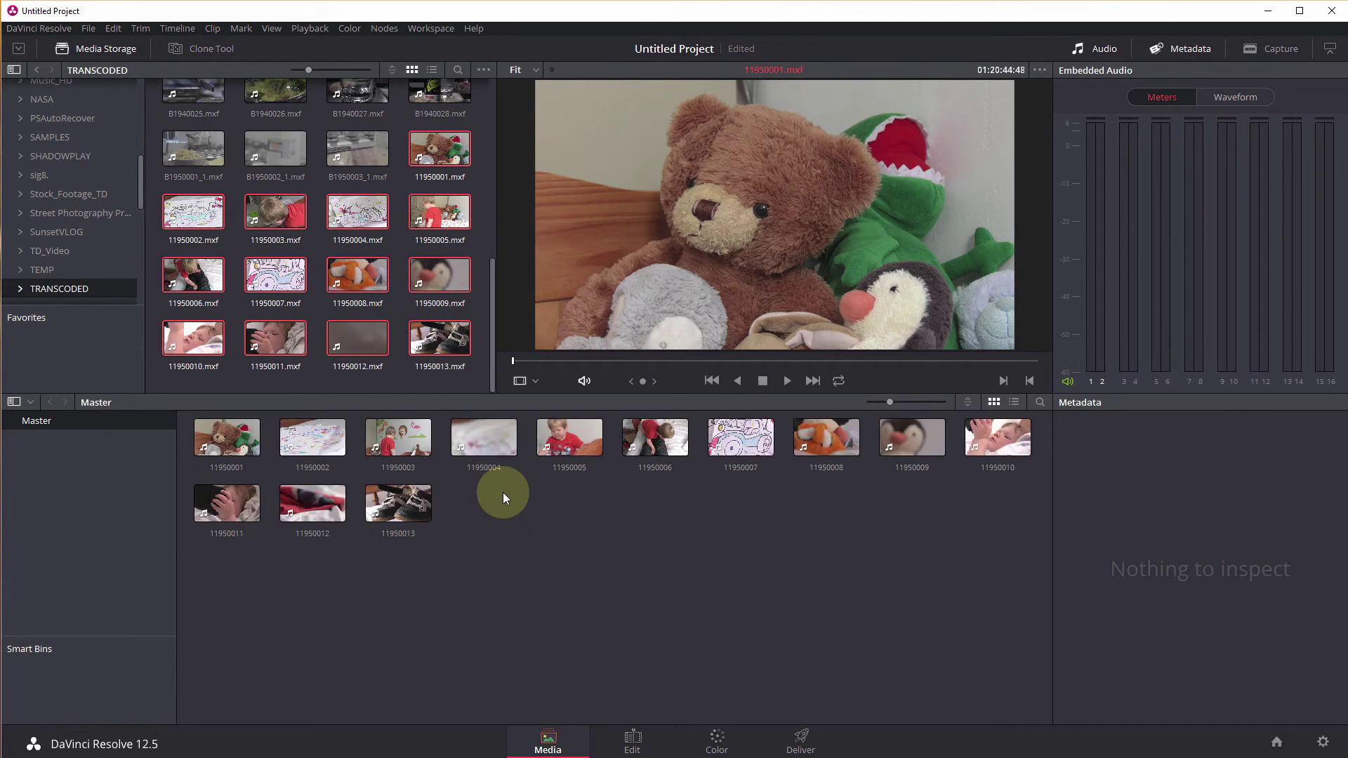
On the Edit page, create a timeline from clip 11950007 and delete that clip from it again
left_click(632, 743)
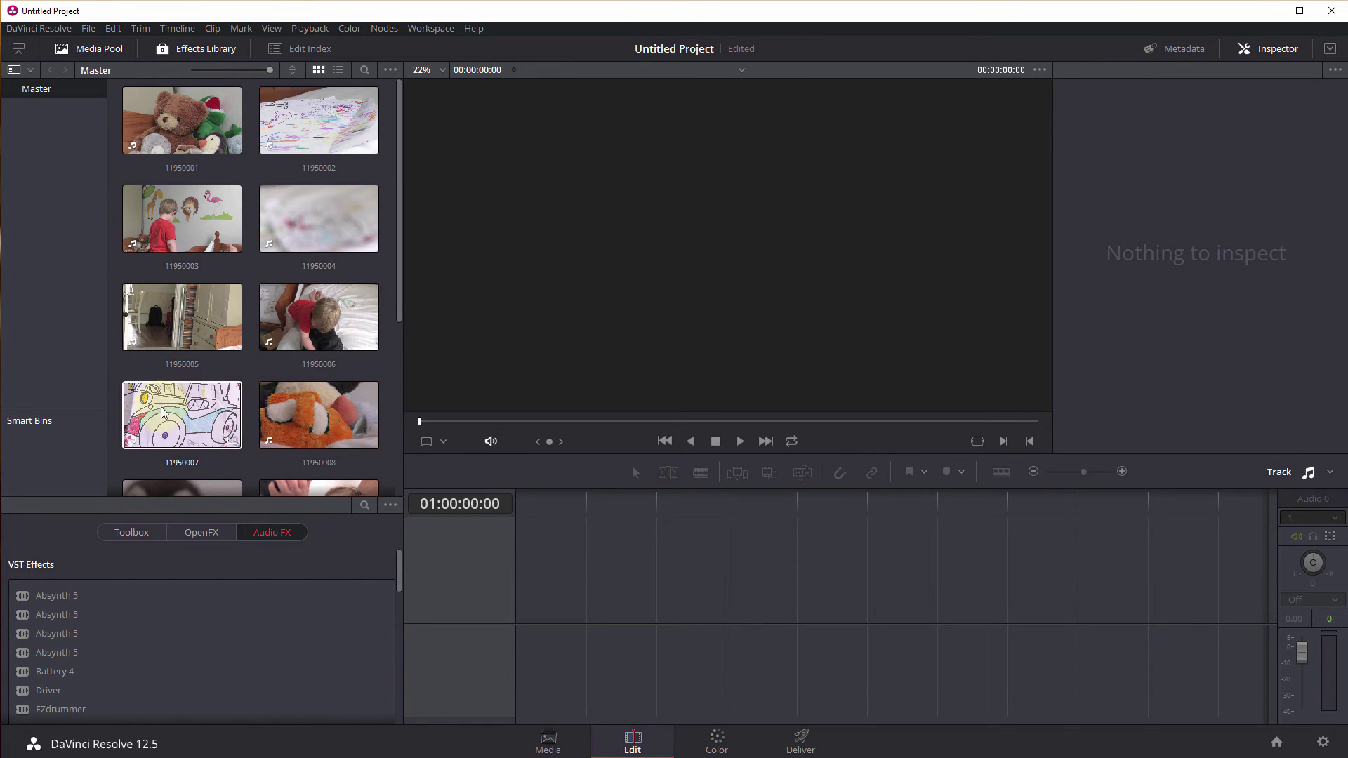
left_click_drag(165, 415, 528, 601)
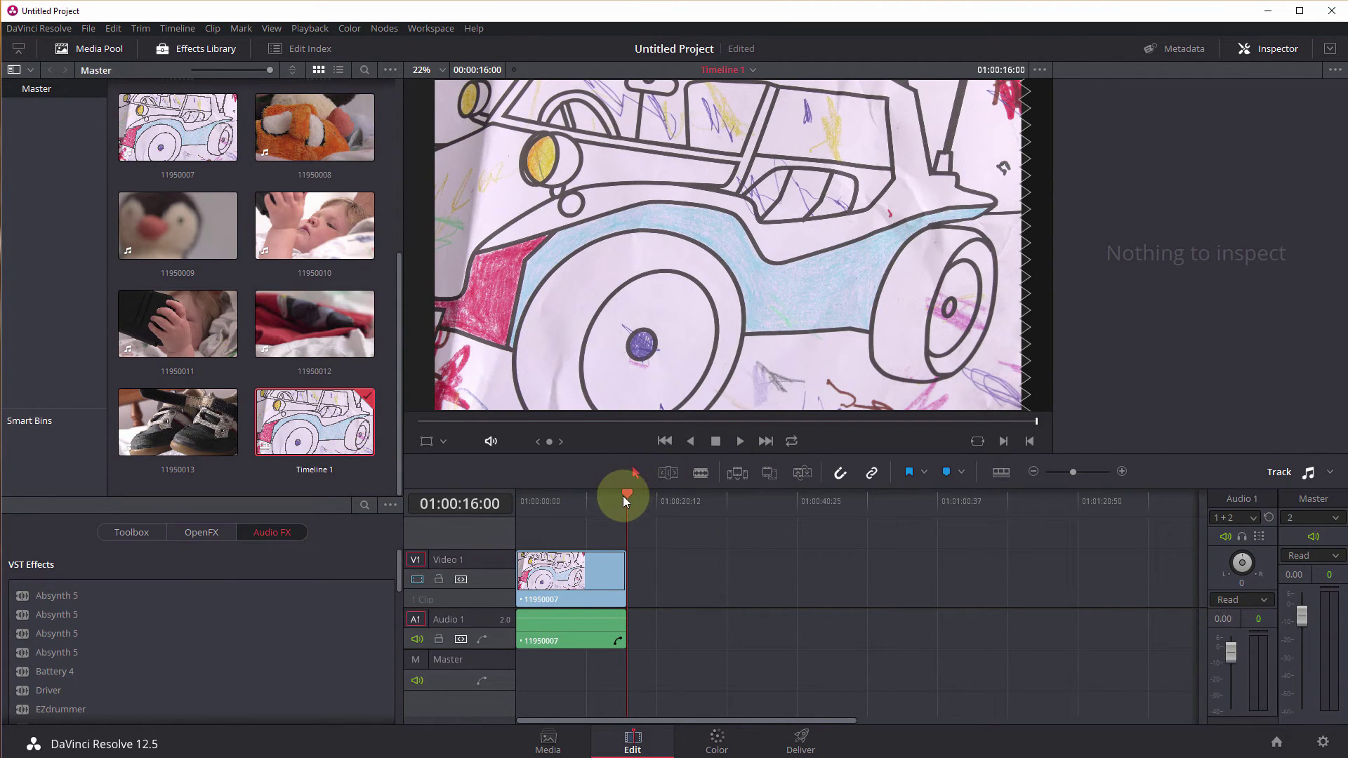
mouse_move(614, 493)
left_mouse_down()
mouse_move(538, 503)
mouse_move(617, 500)
left_mouse_up()
left_click(604, 576)
key("Delete")
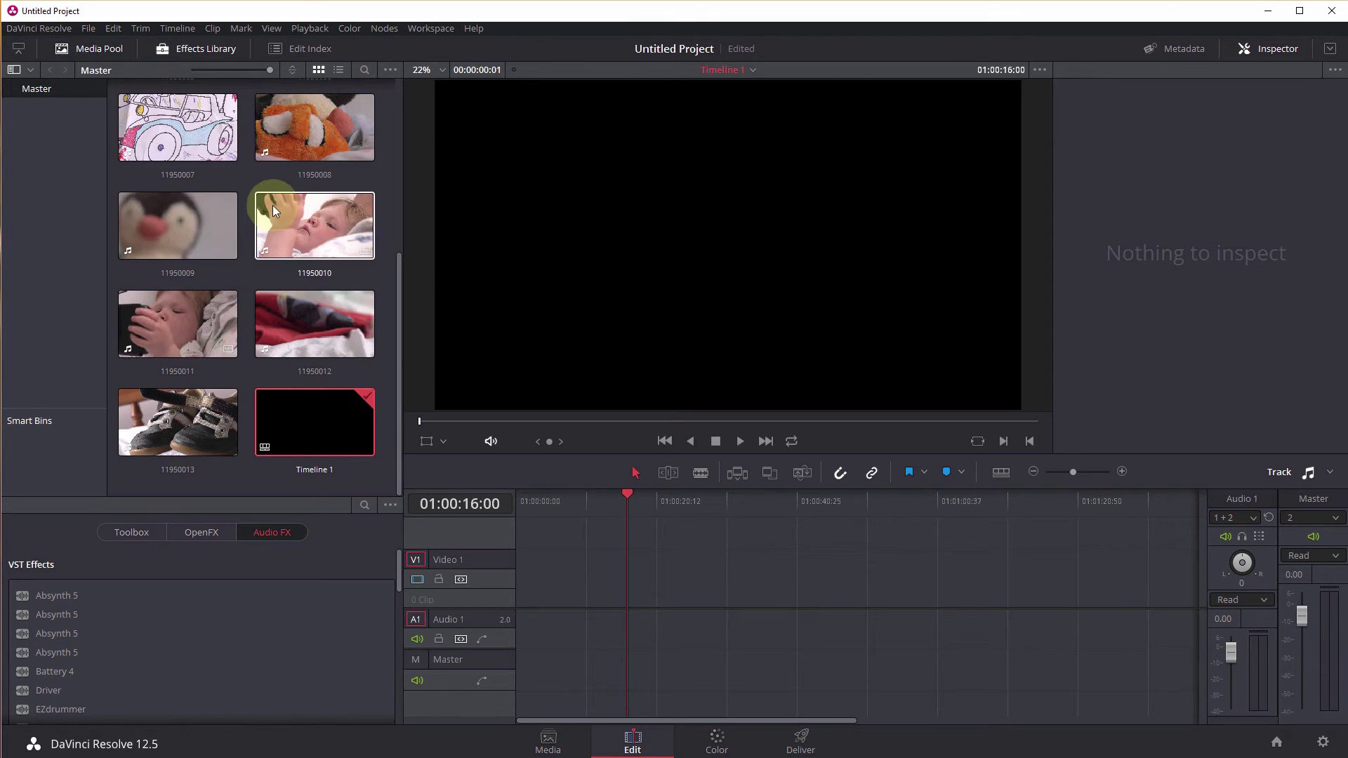
Place clip 11950003 at the start of the empty timeline and scrub back to 01:01:00:07
left_click_drag(397, 306, 403, 181)
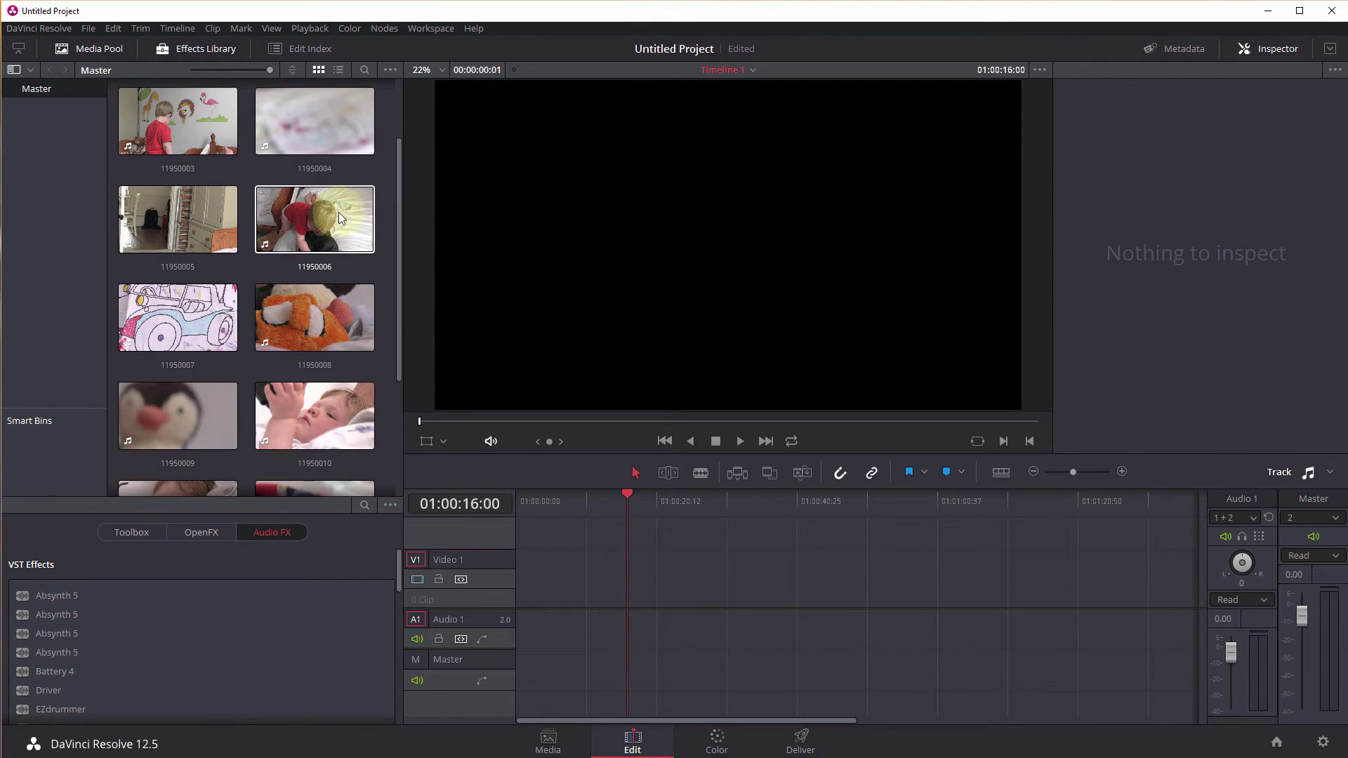
left_click_drag(178, 121, 516, 599)
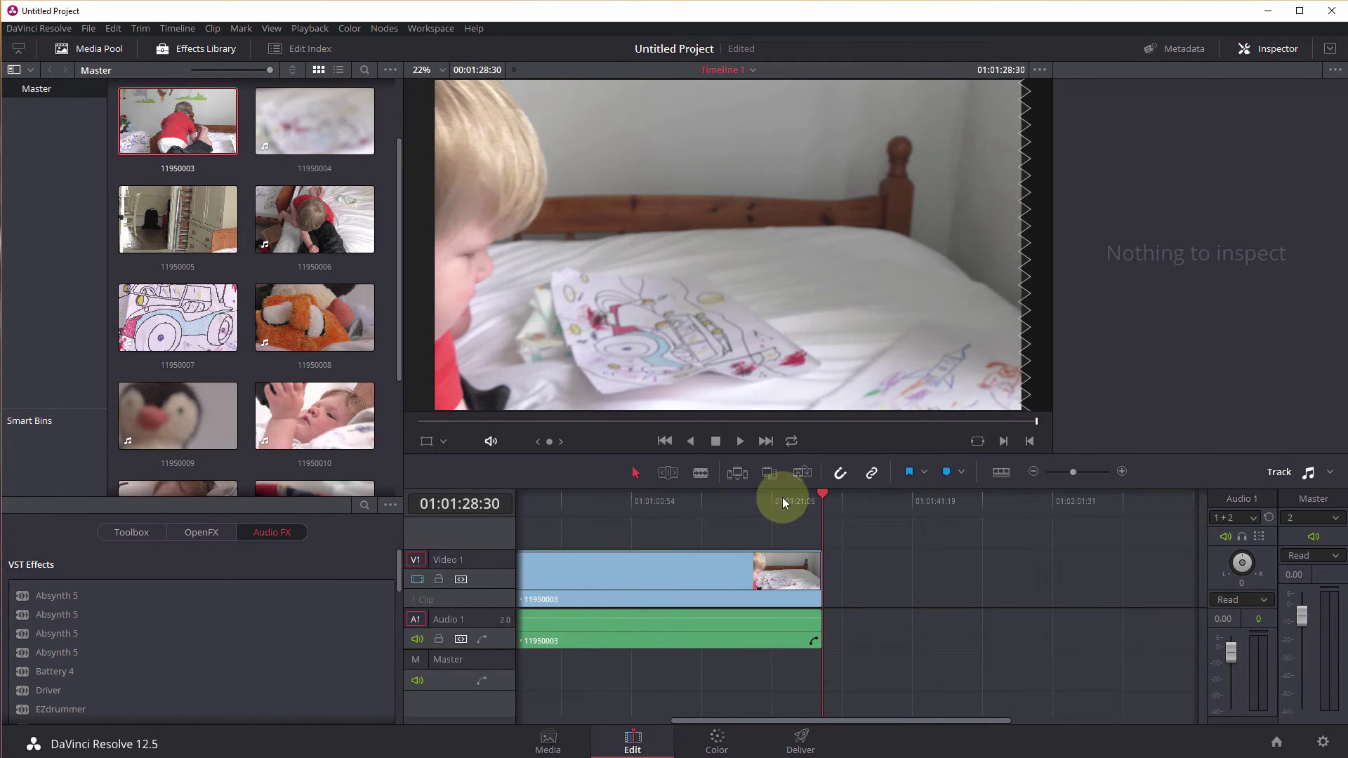
left_click_drag(822, 494, 626, 501)
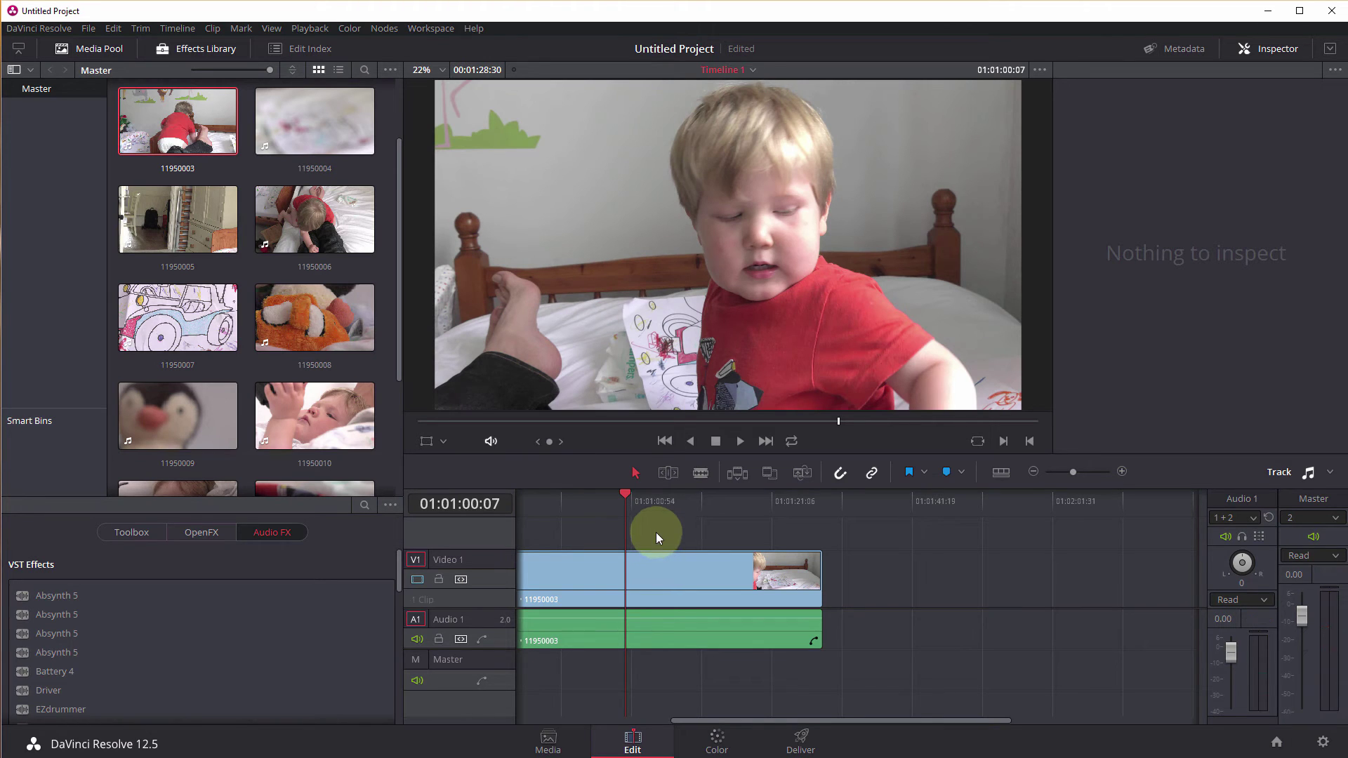
On the Color page, move to 01:00:30:10 and examine the colours of the child's red shirt and surroundings
left_click(716, 738)
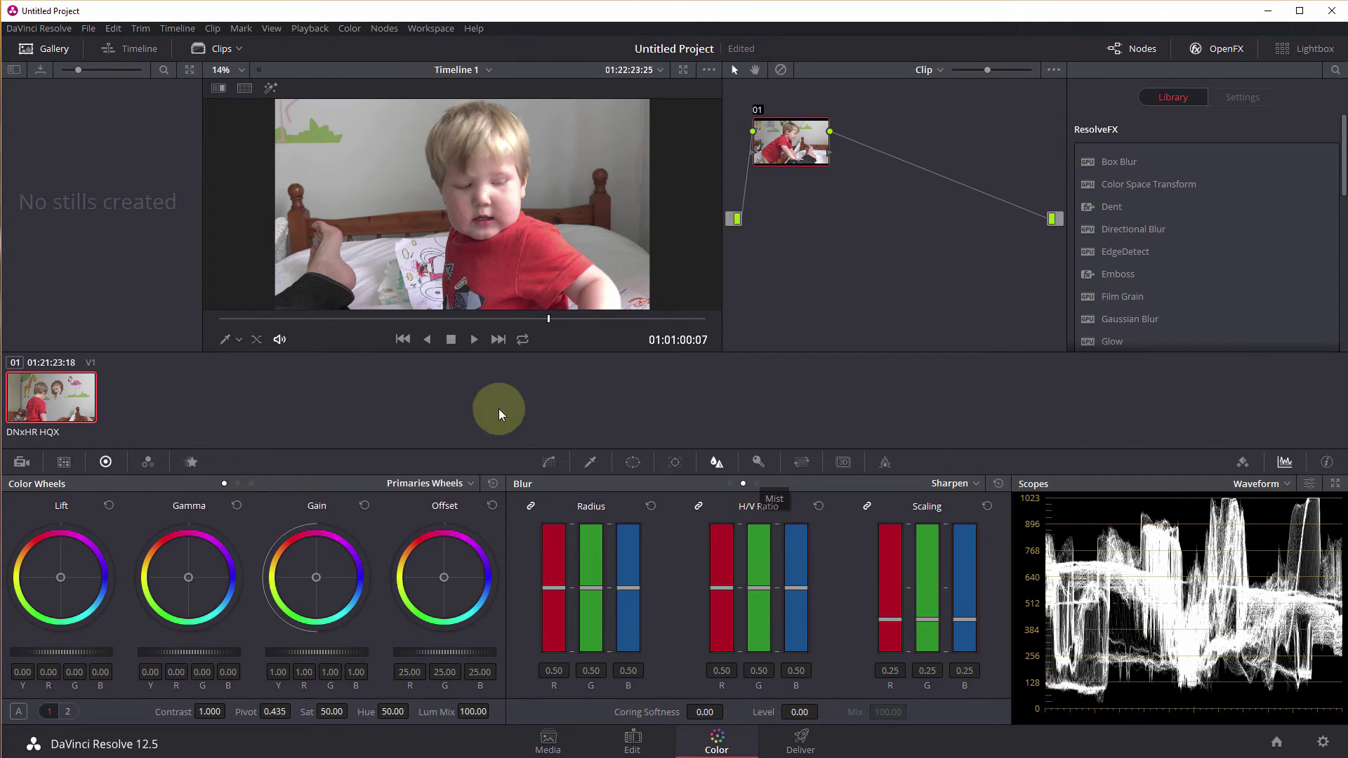
left_click_drag(548, 324, 386, 325)
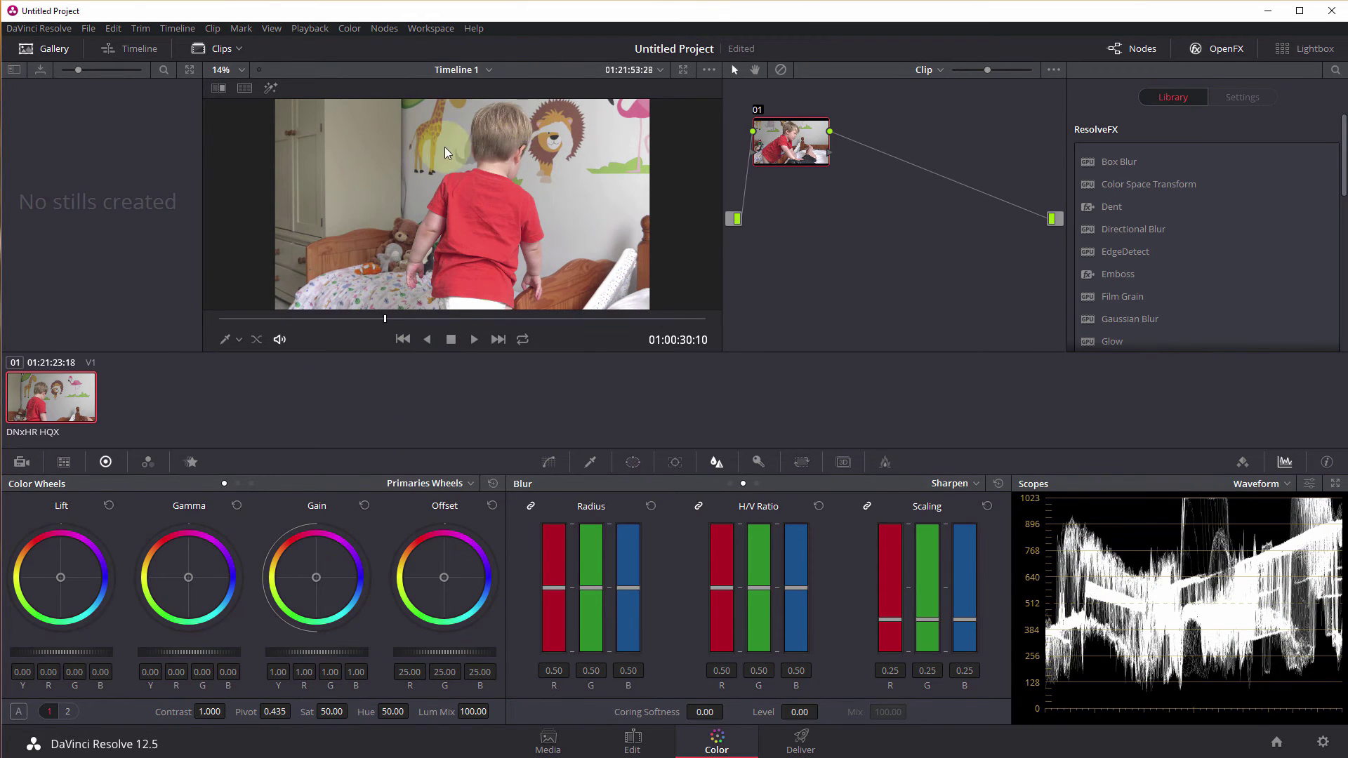
left_click(448, 221)
mouse_move(461, 212)
left_mouse_down()
mouse_move(437, 273)
mouse_move(486, 229)
left_mouse_up()
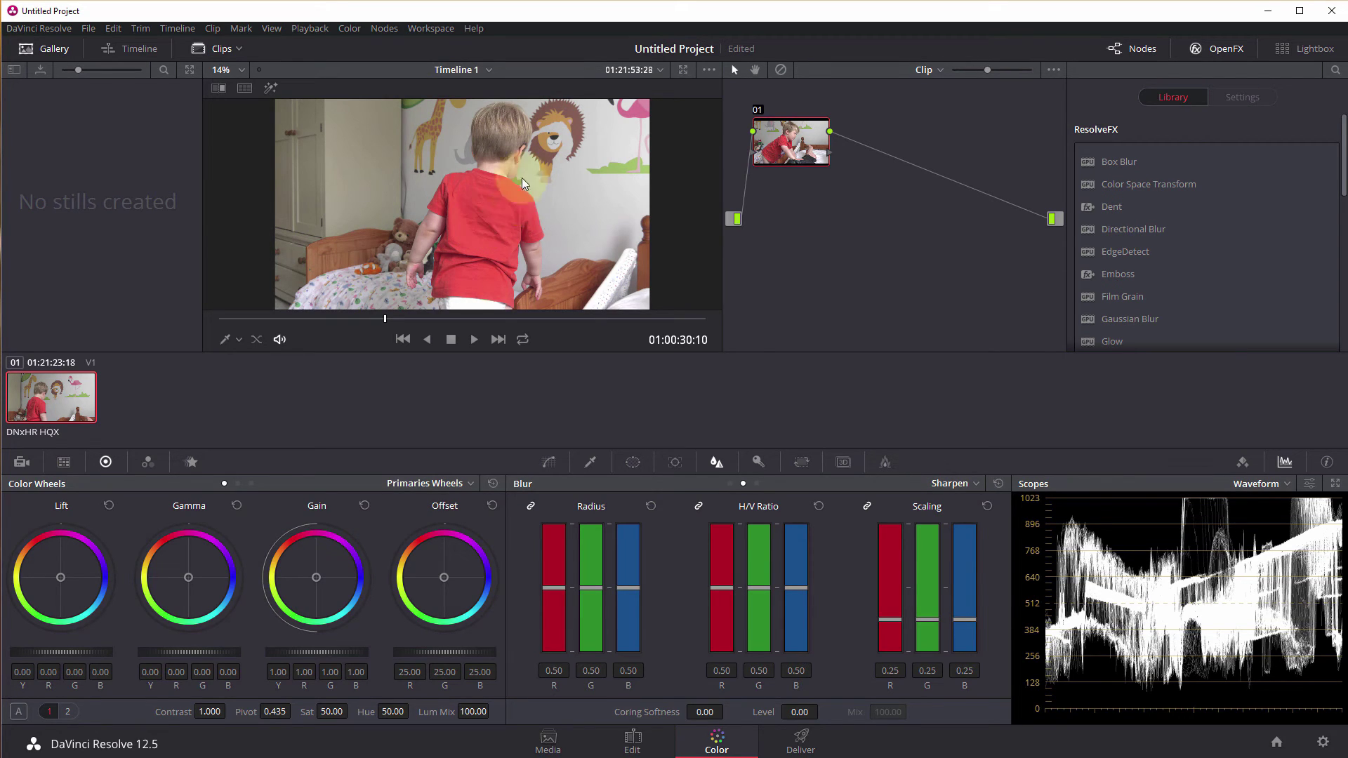
left_click_drag(484, 216, 513, 126)
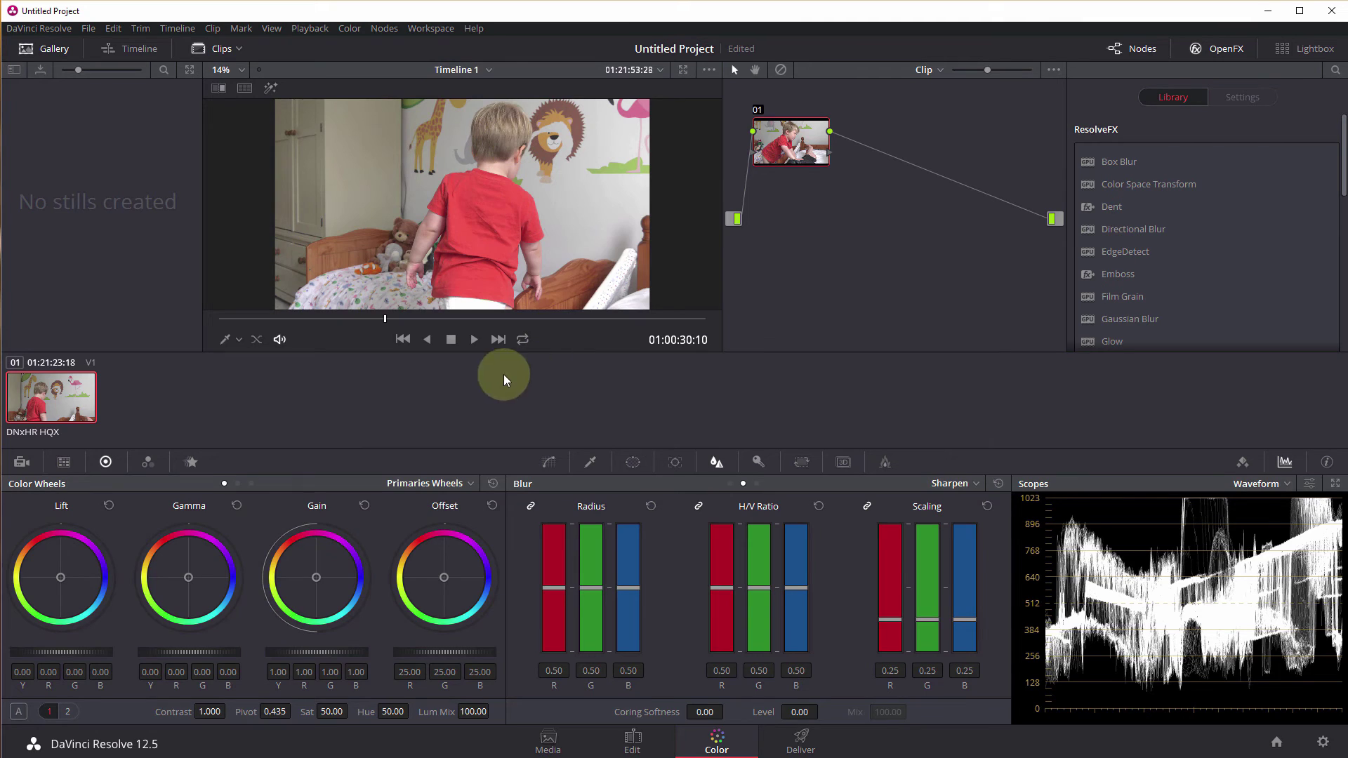
At 01:00:27:58, lower the master Gain of node 01 to 0.90 and move to 01:00:37:58 to review it
mouse_move(388, 323)
left_mouse_down()
mouse_move(466, 309)
mouse_move(373, 314)
mouse_move(368, 337)
left_mouse_up()
left_click(323, 657)
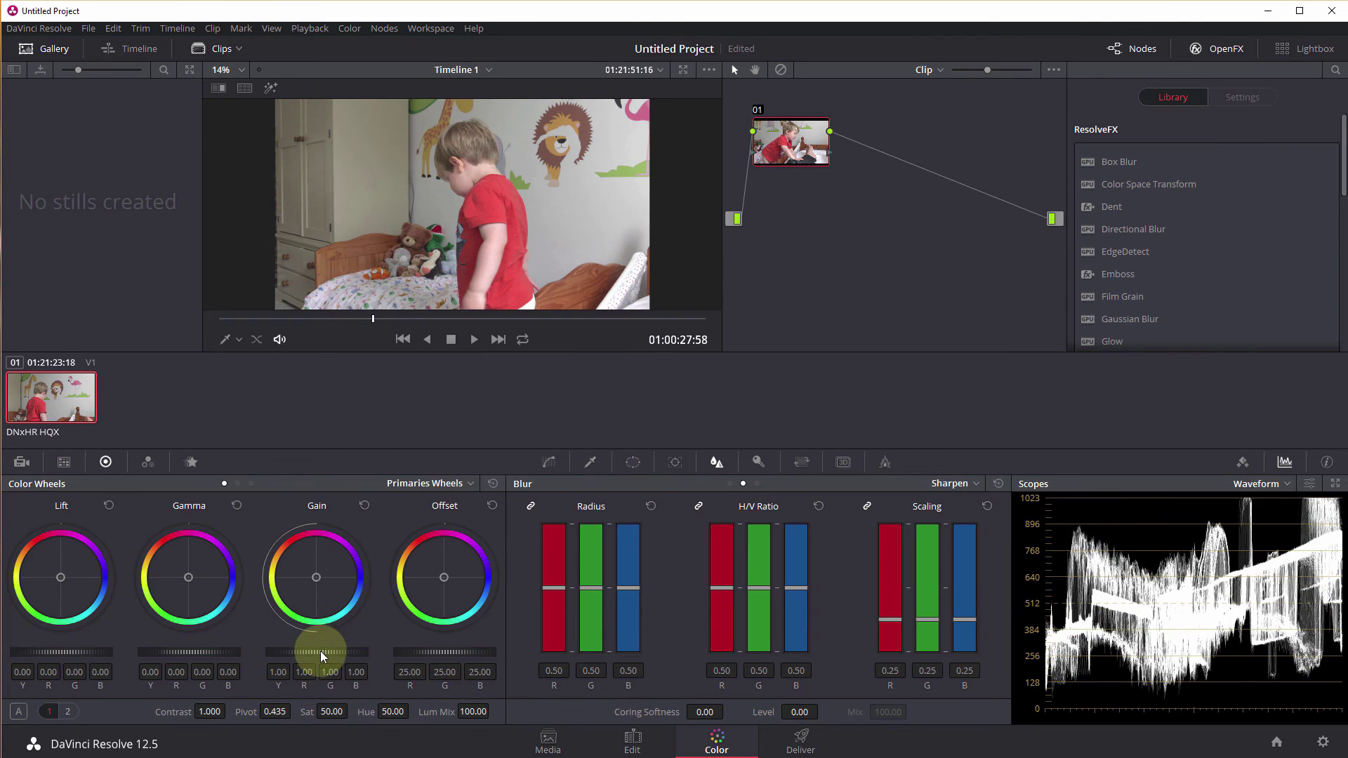
left_click_drag(323, 656, 323, 646)
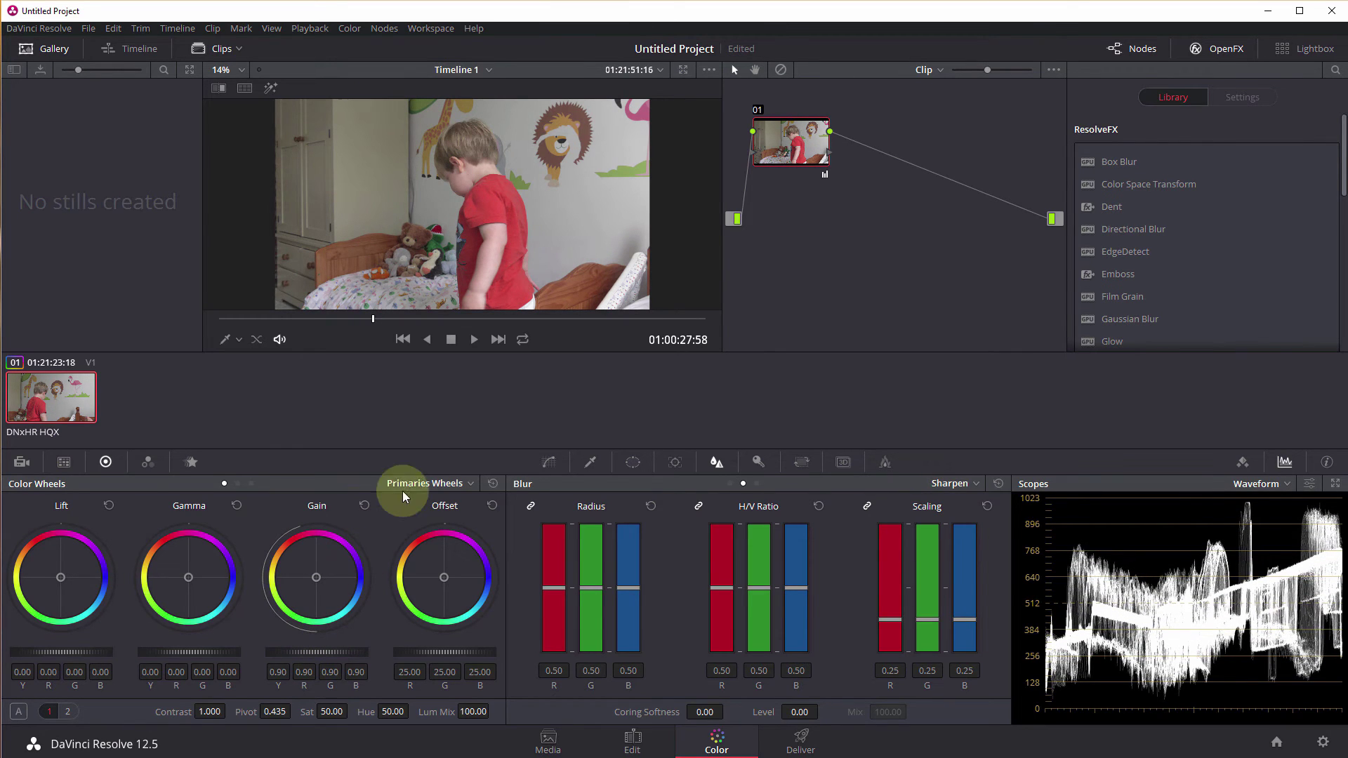
left_click_drag(388, 316, 430, 314)
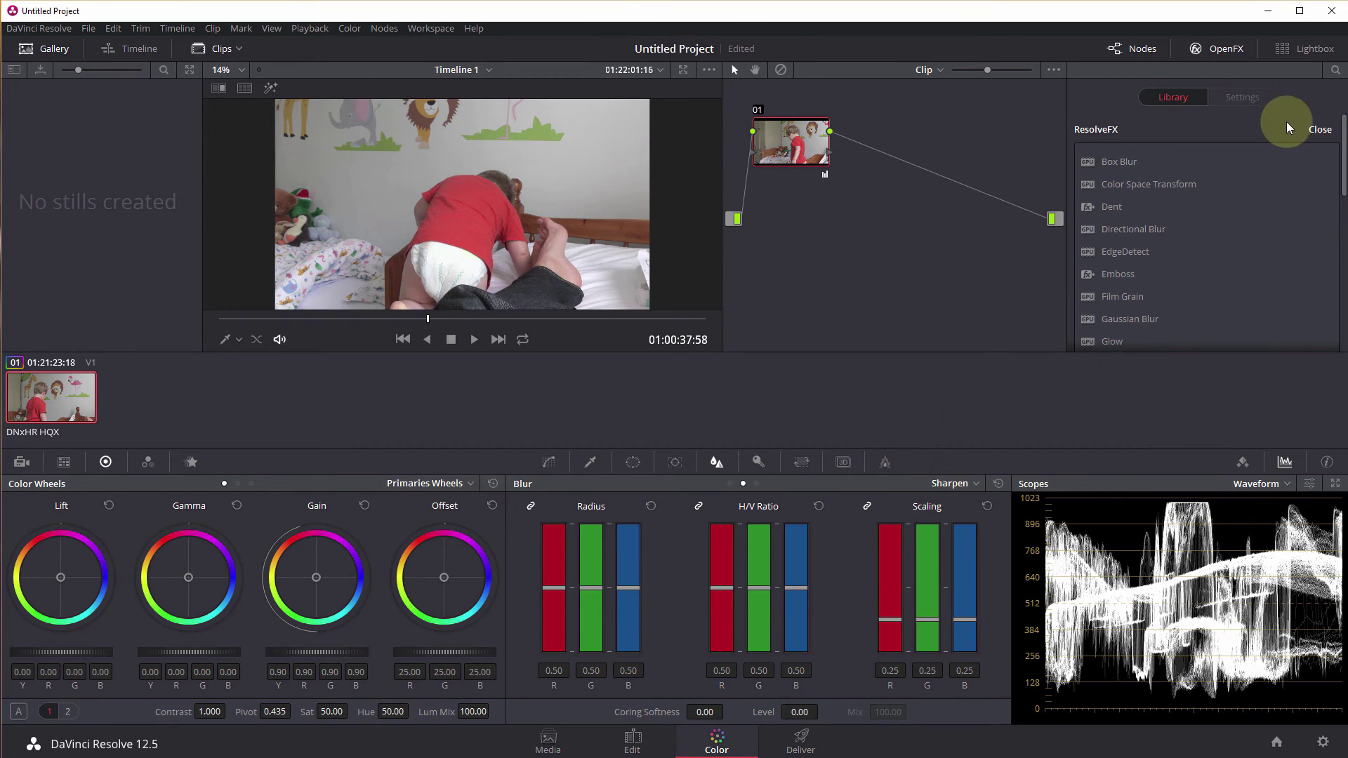
Add the Magic Bullet Looks effect from the OpenFX library to node 01
left_click(1225, 49)
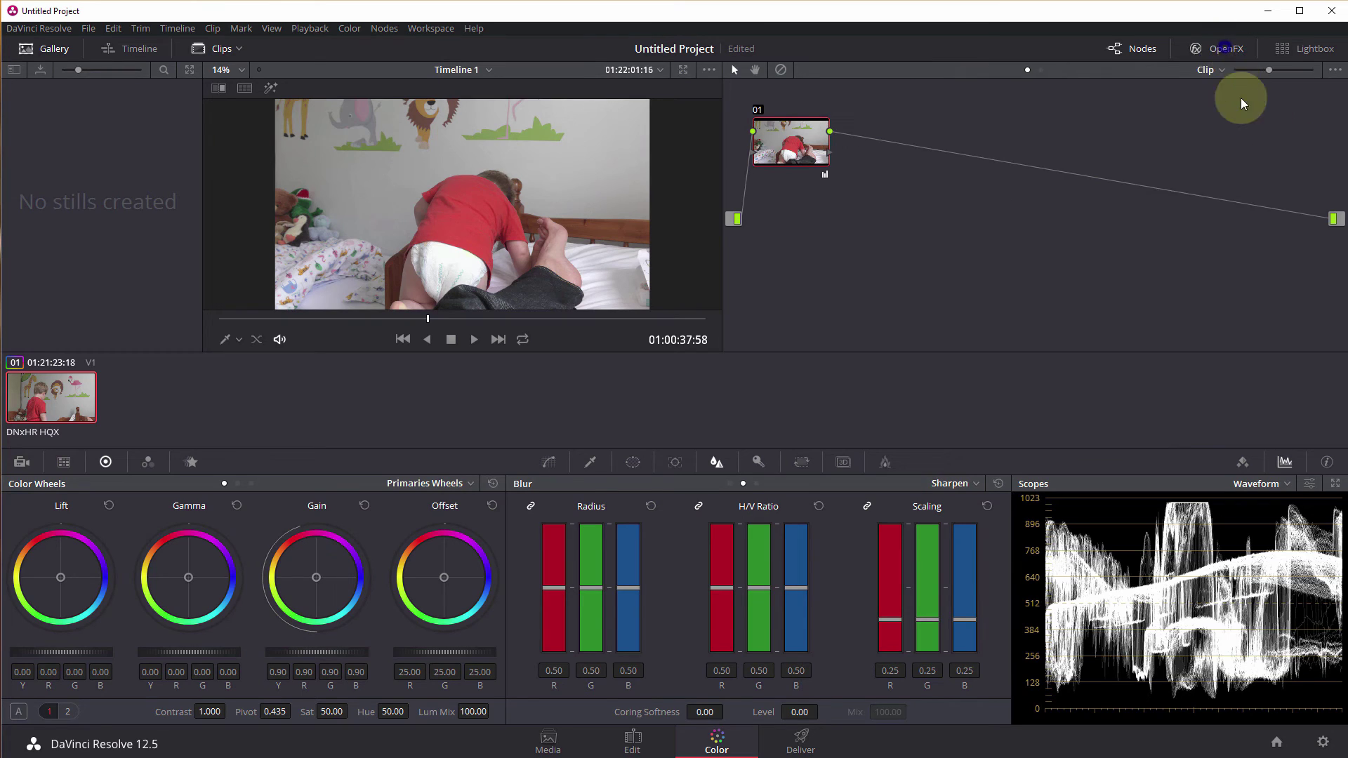
left_click(1217, 53)
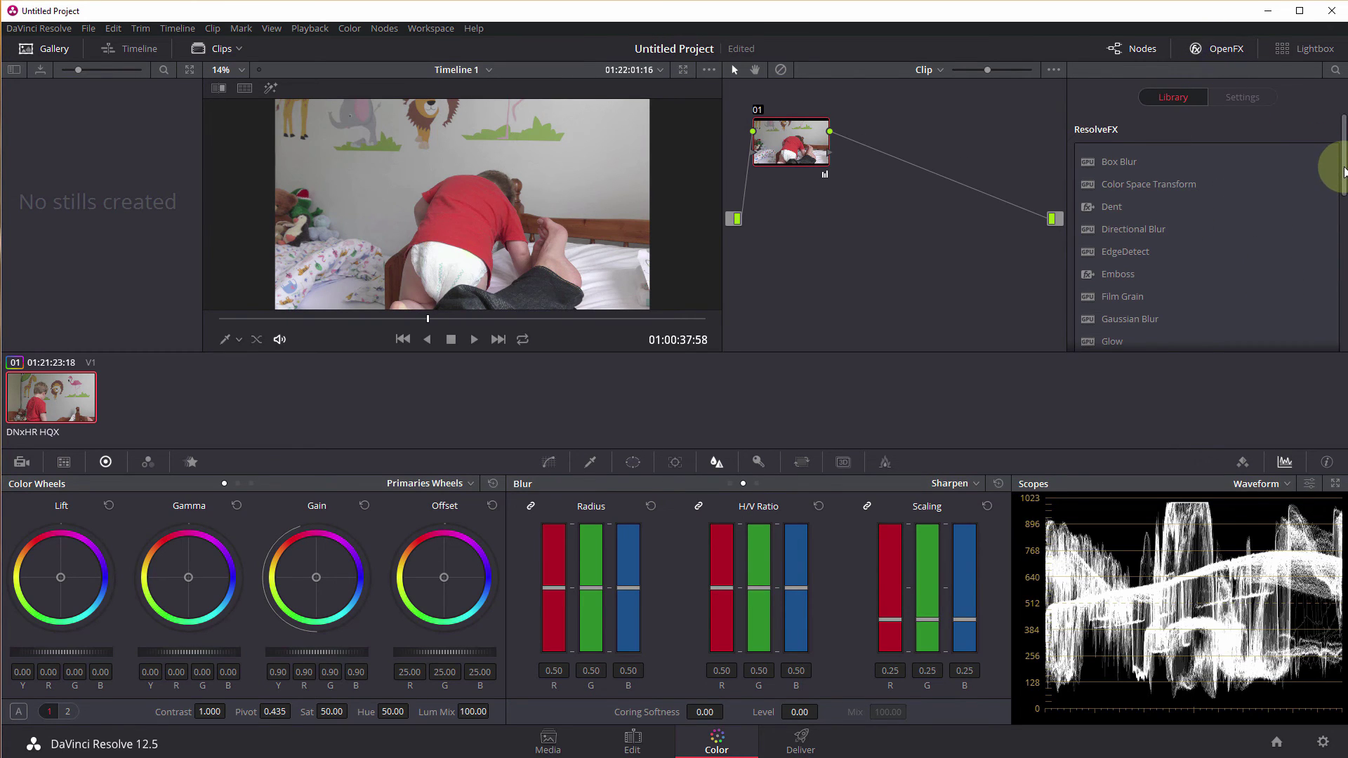
left_click_drag(1344, 172, 1337, 344)
left_click(1143, 288)
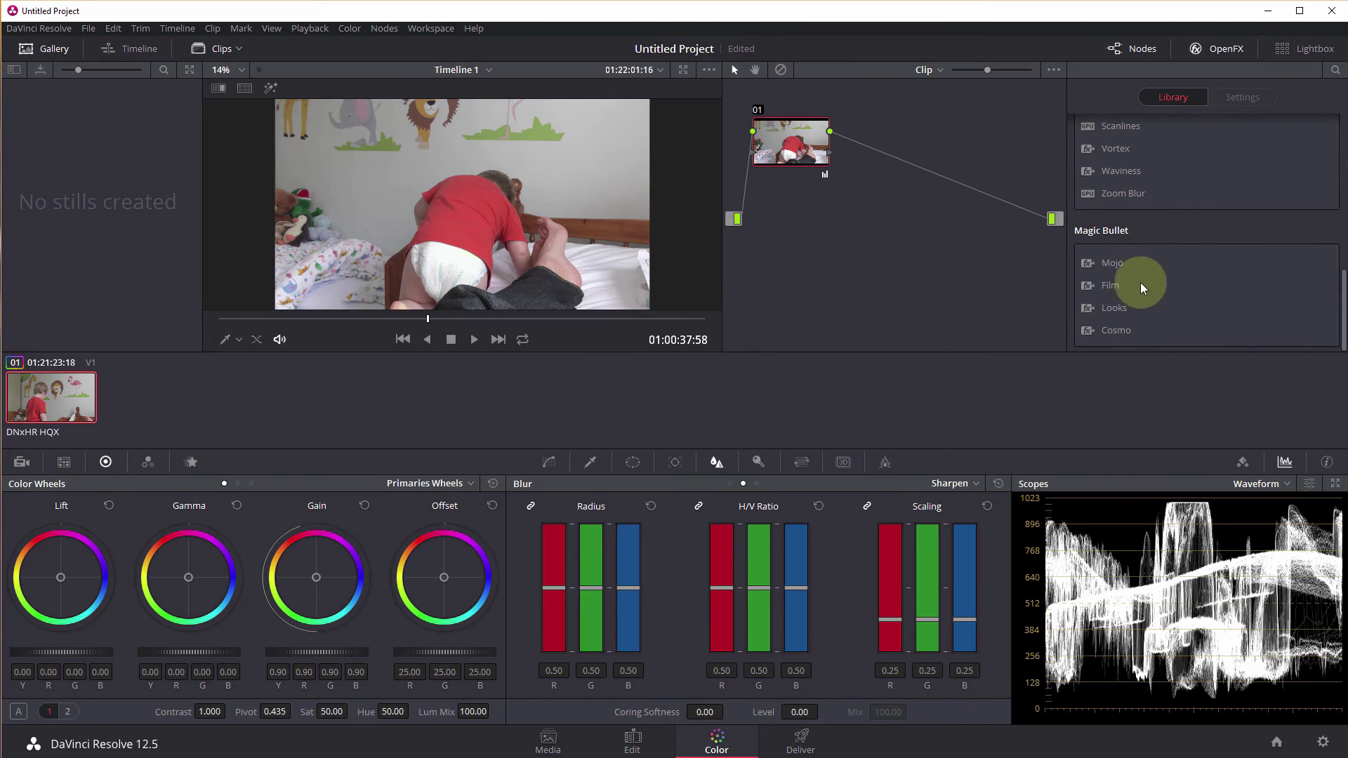
mouse_move(1143, 288)
left_mouse_down()
mouse_move(1124, 291)
mouse_move(1117, 267)
mouse_move(1118, 286)
mouse_move(1022, 265)
mouse_move(801, 144)
left_mouse_up()
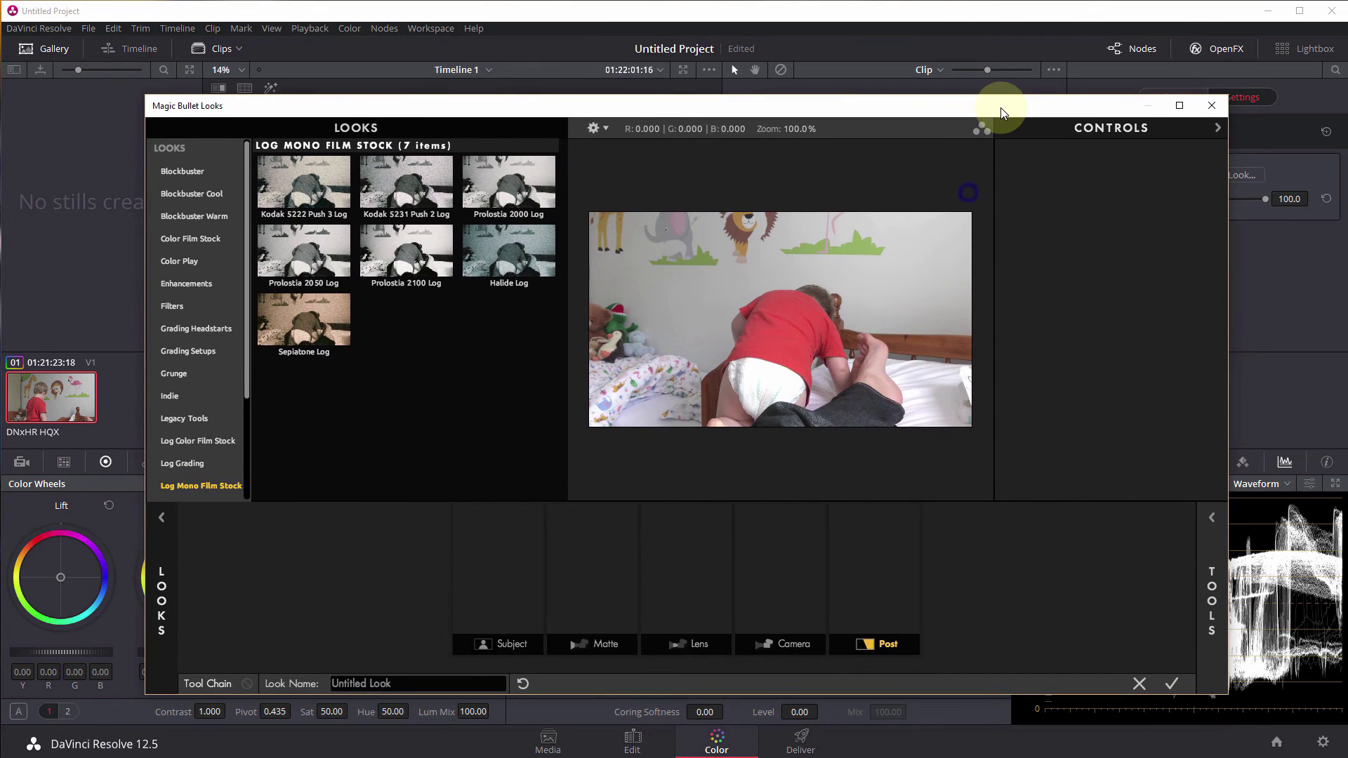
Apply the Kodak 5231 Push 2 Log look from Log Mono Film Stock and play back the clip up to 01:00:39:19
left_click(337, 260)
left_click(400, 184)
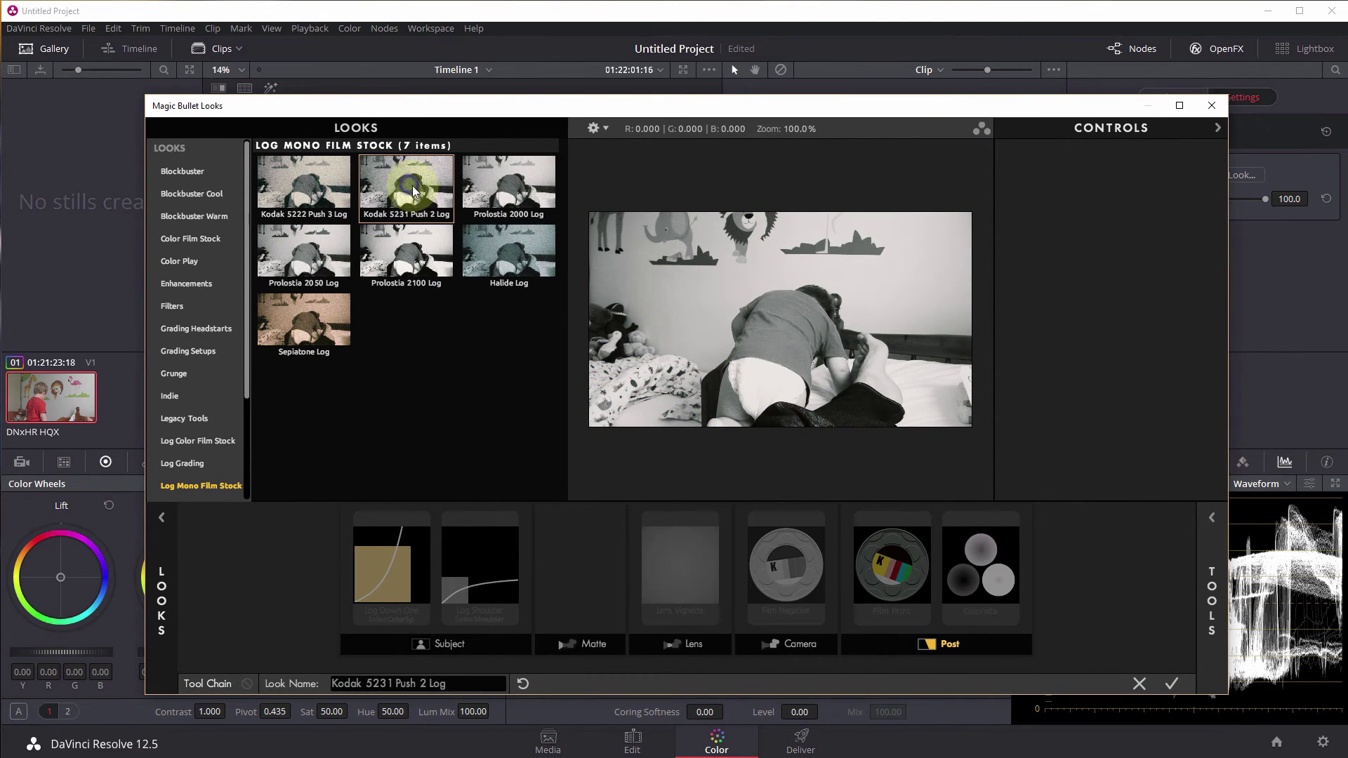
left_click(1171, 683)
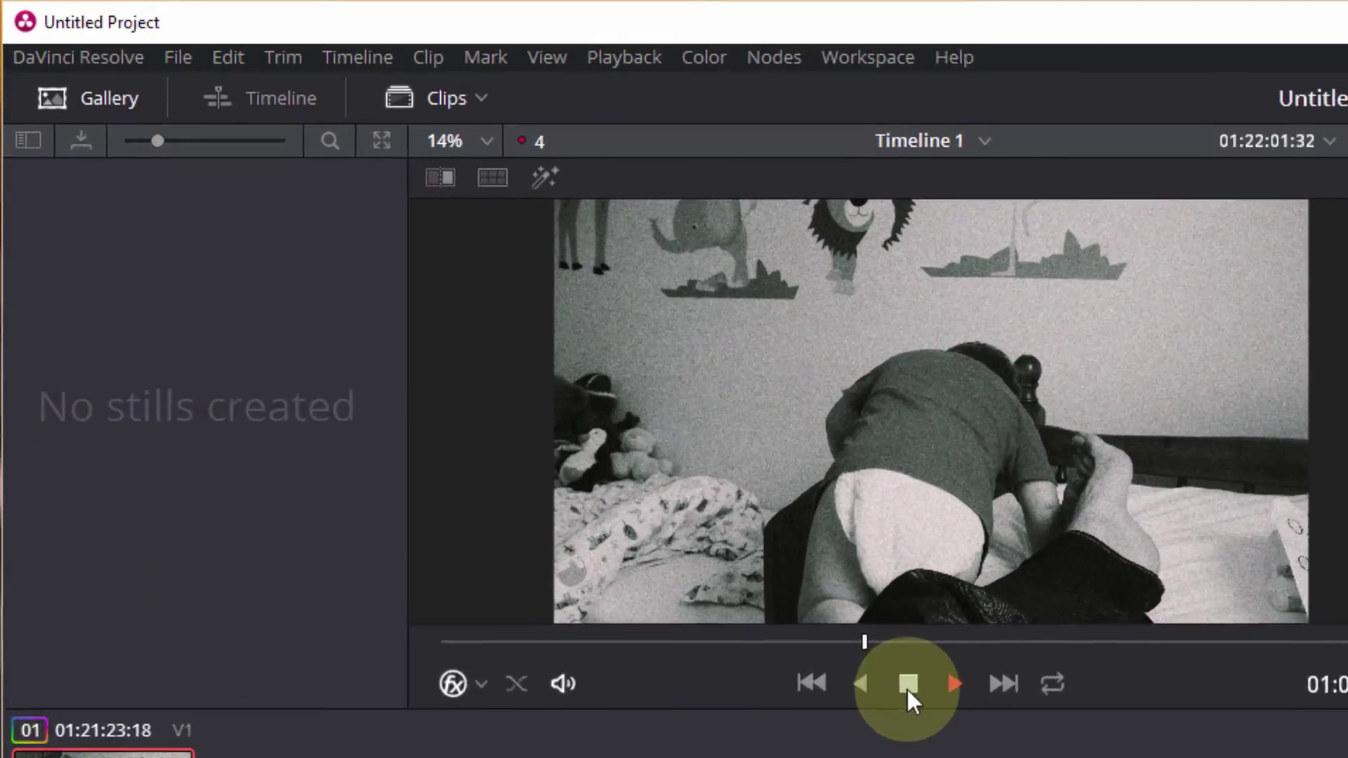
left_click(907, 683)
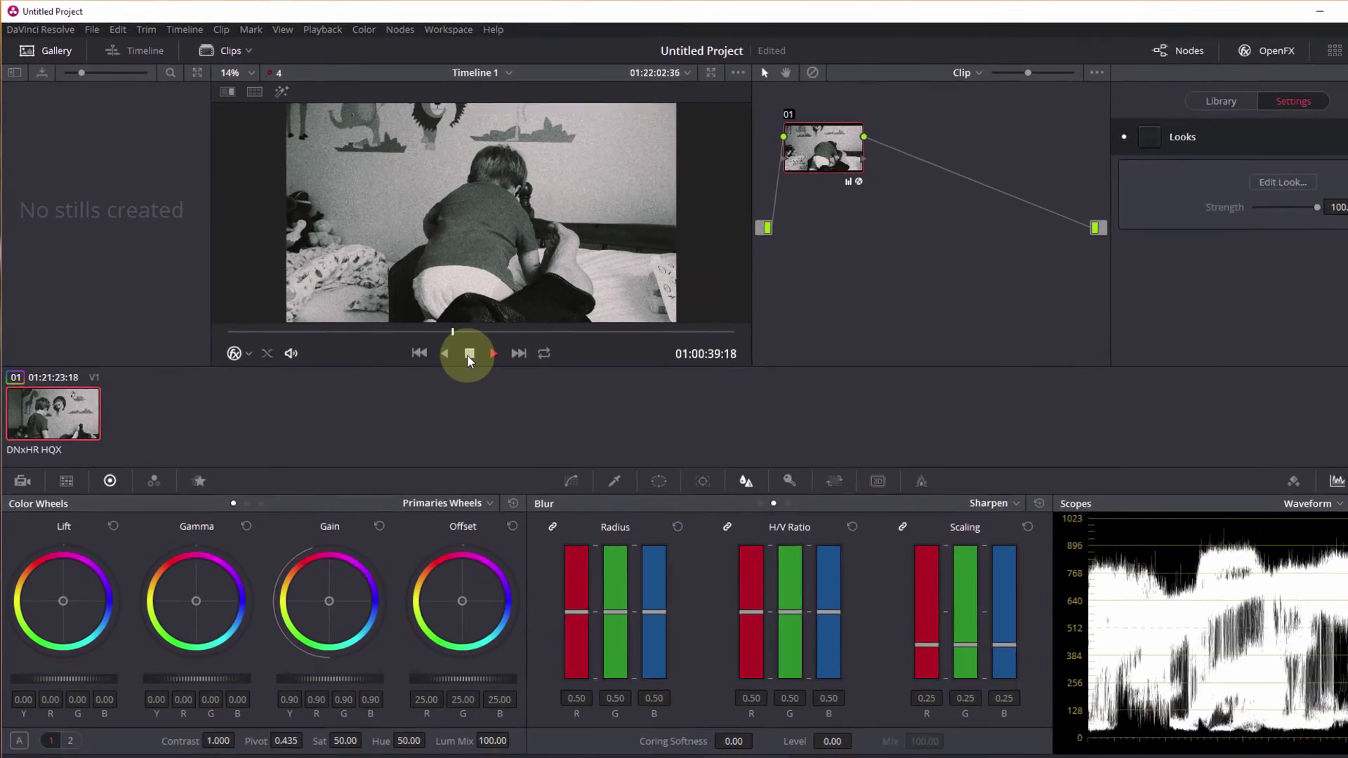
left_click(469, 355)
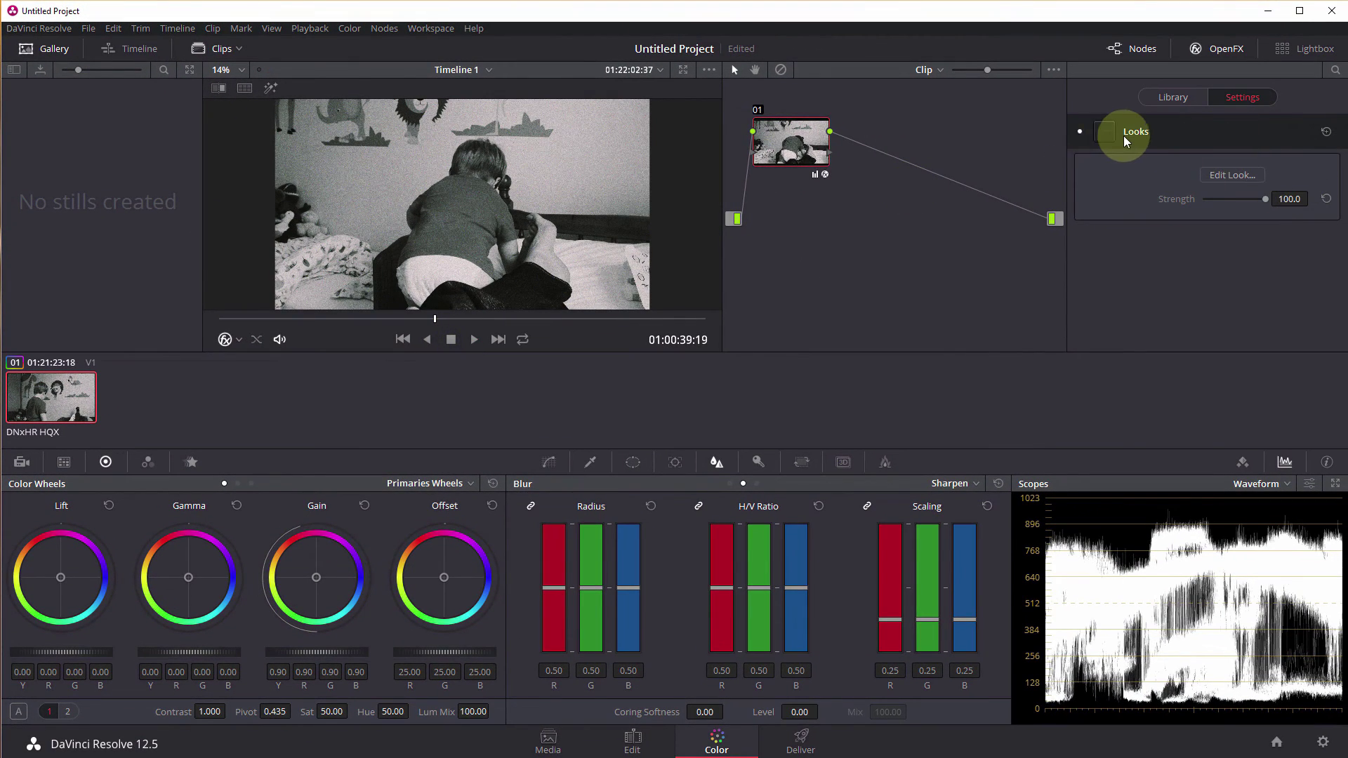
Reset the grade of node 01 and play back the ungraded clip up to about 01:00:45:51
right_click(780, 133)
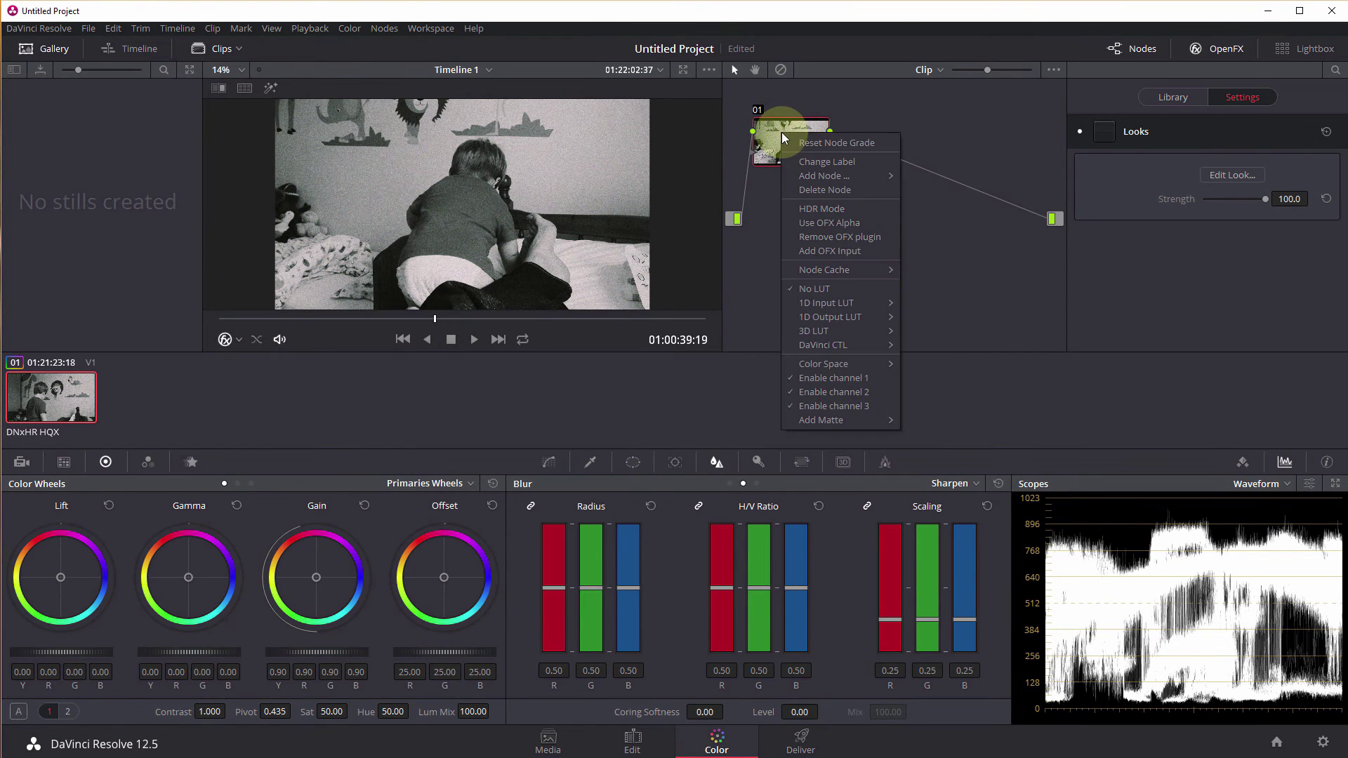
left_click(817, 144)
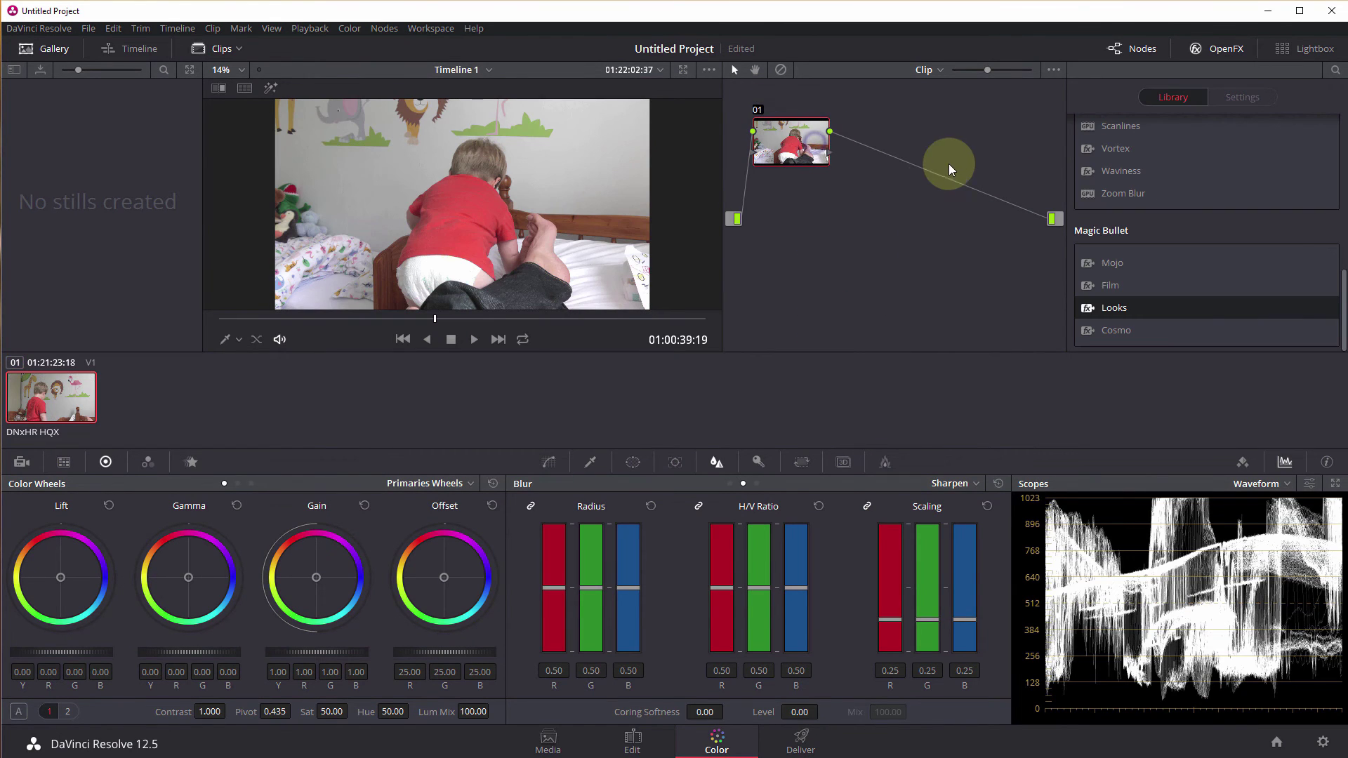
left_click(473, 340)
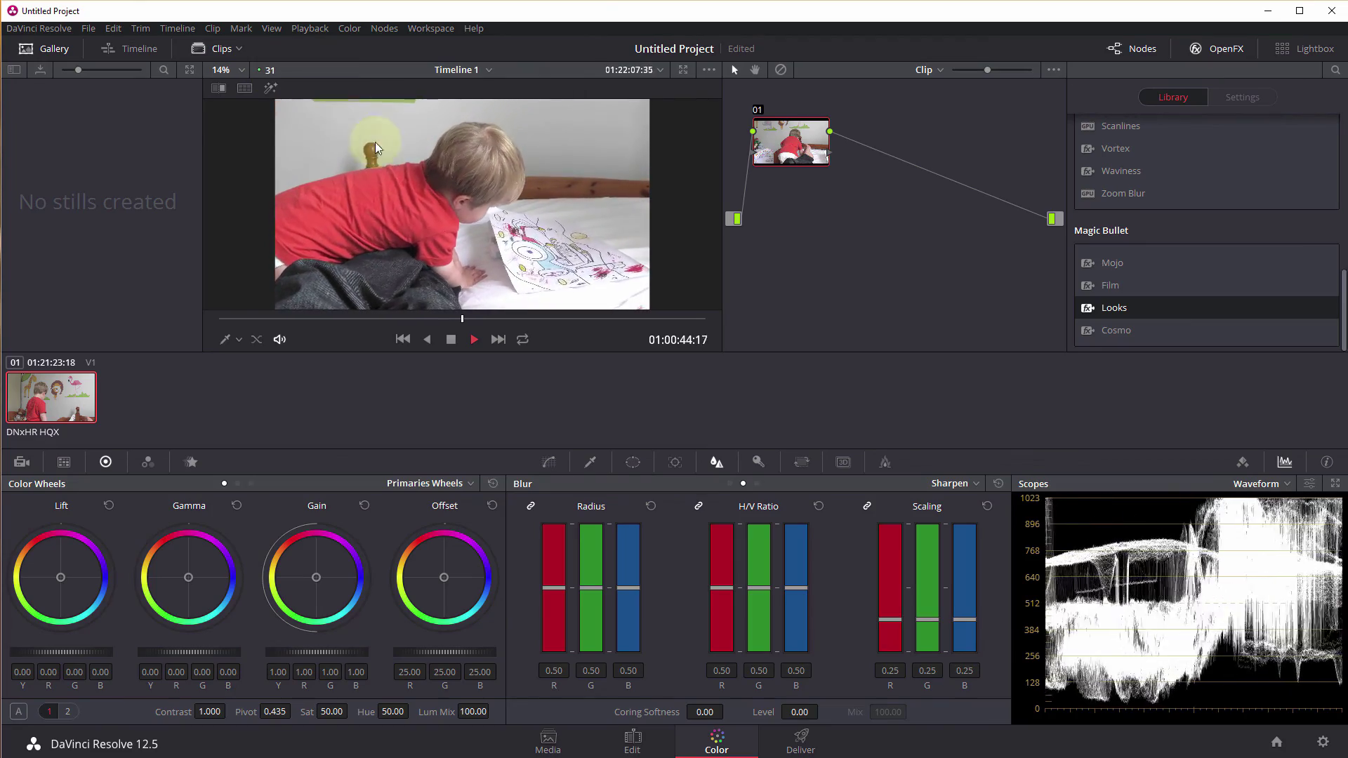
left_click(451, 340)
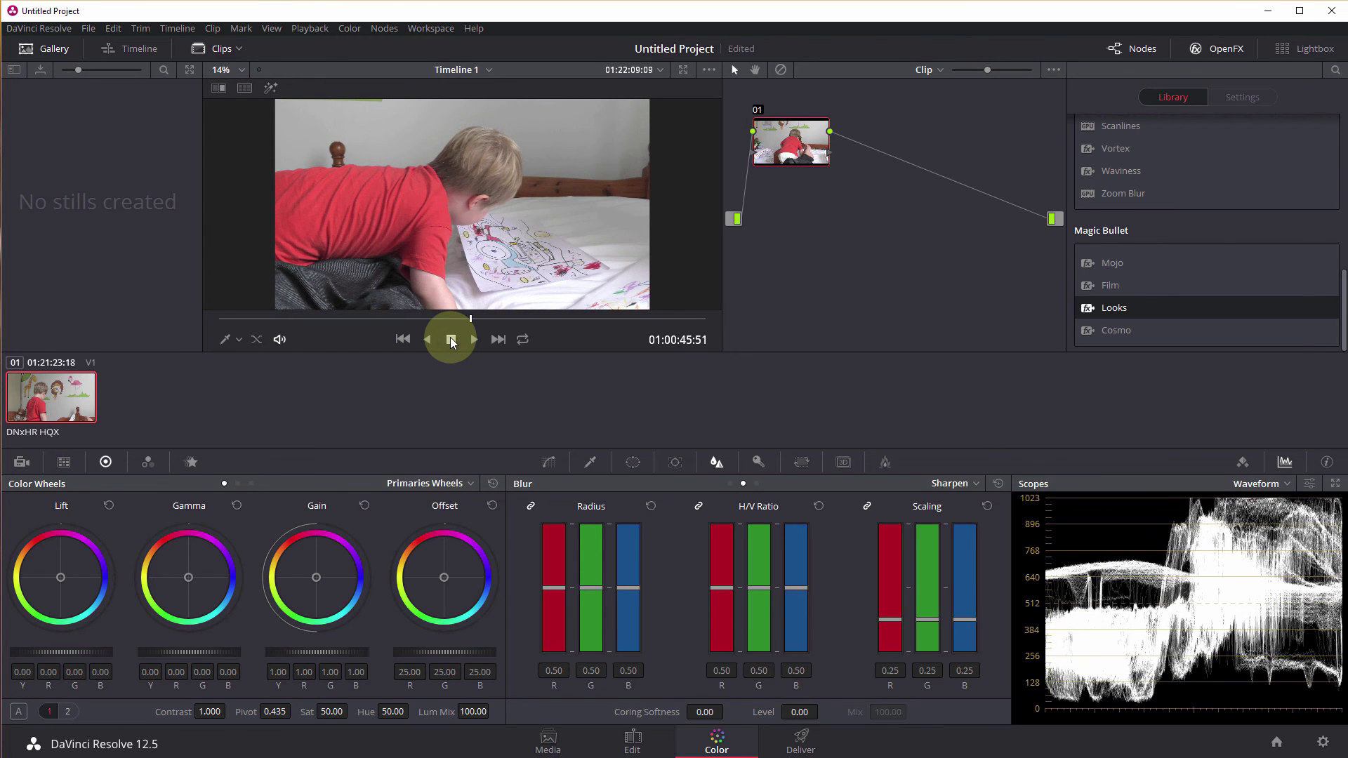